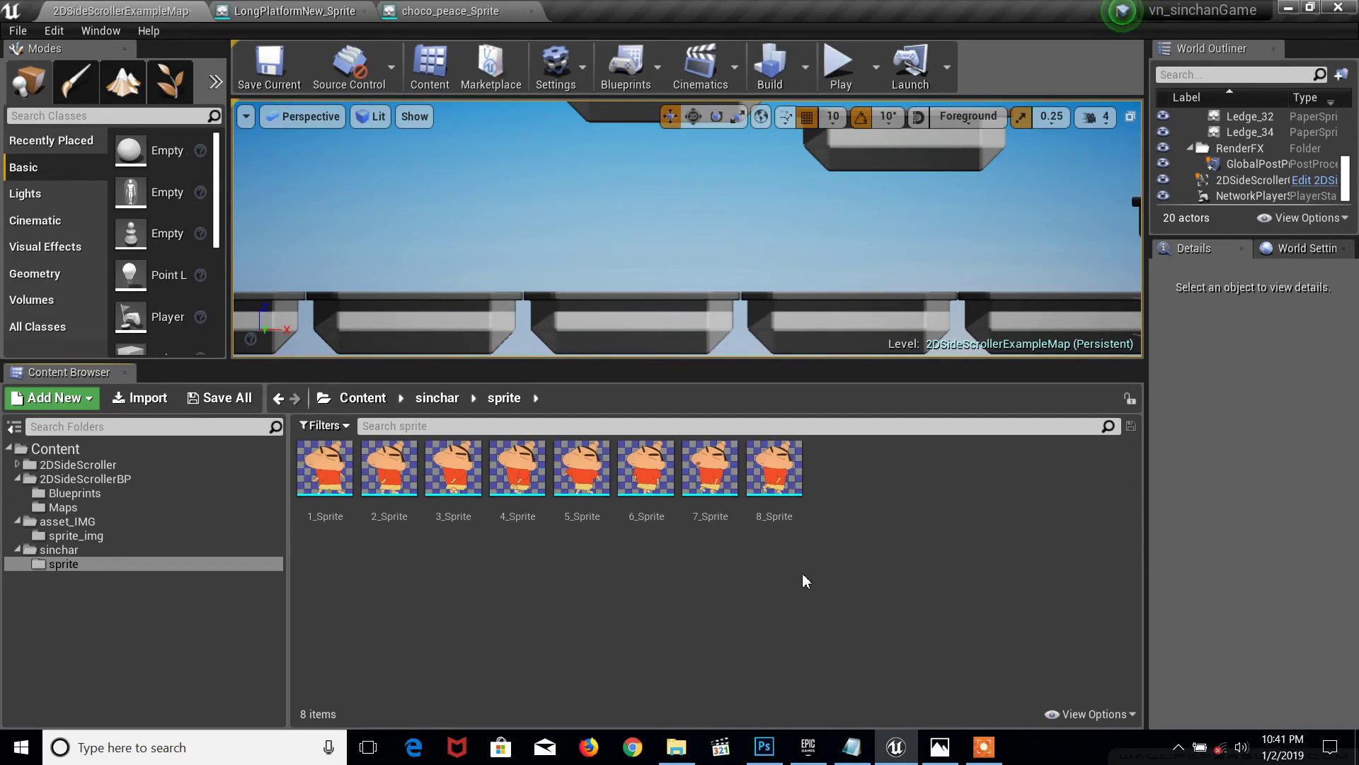
Step: Bring the 'txt for y' Notepad list of Sinchan Game tutorial titles in front of Unreal
left_click(852, 747)
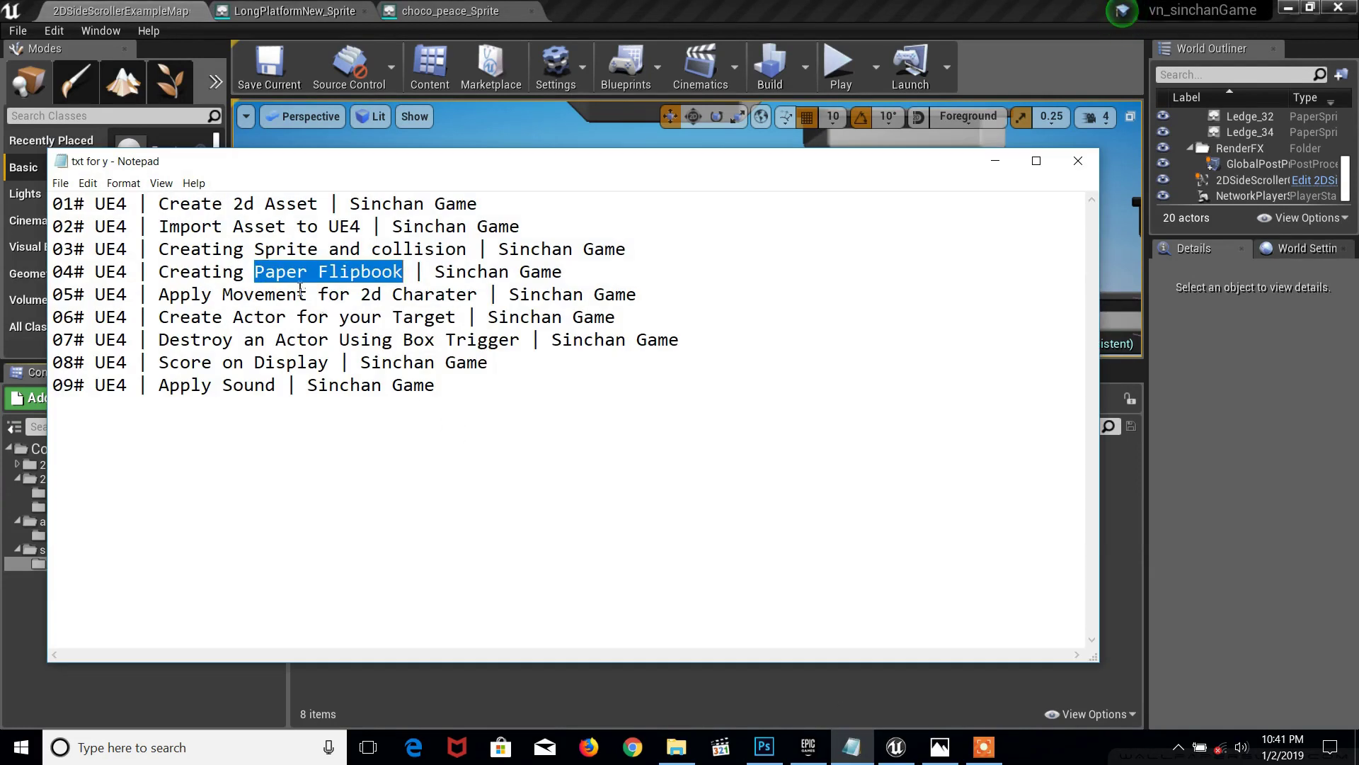
Step: Highlight 'Sprite and collision' on line 03 and 'Paper Flipbook' on line 04 of the title list
left_click(261, 271)
left_click_drag(261, 243, 466, 243)
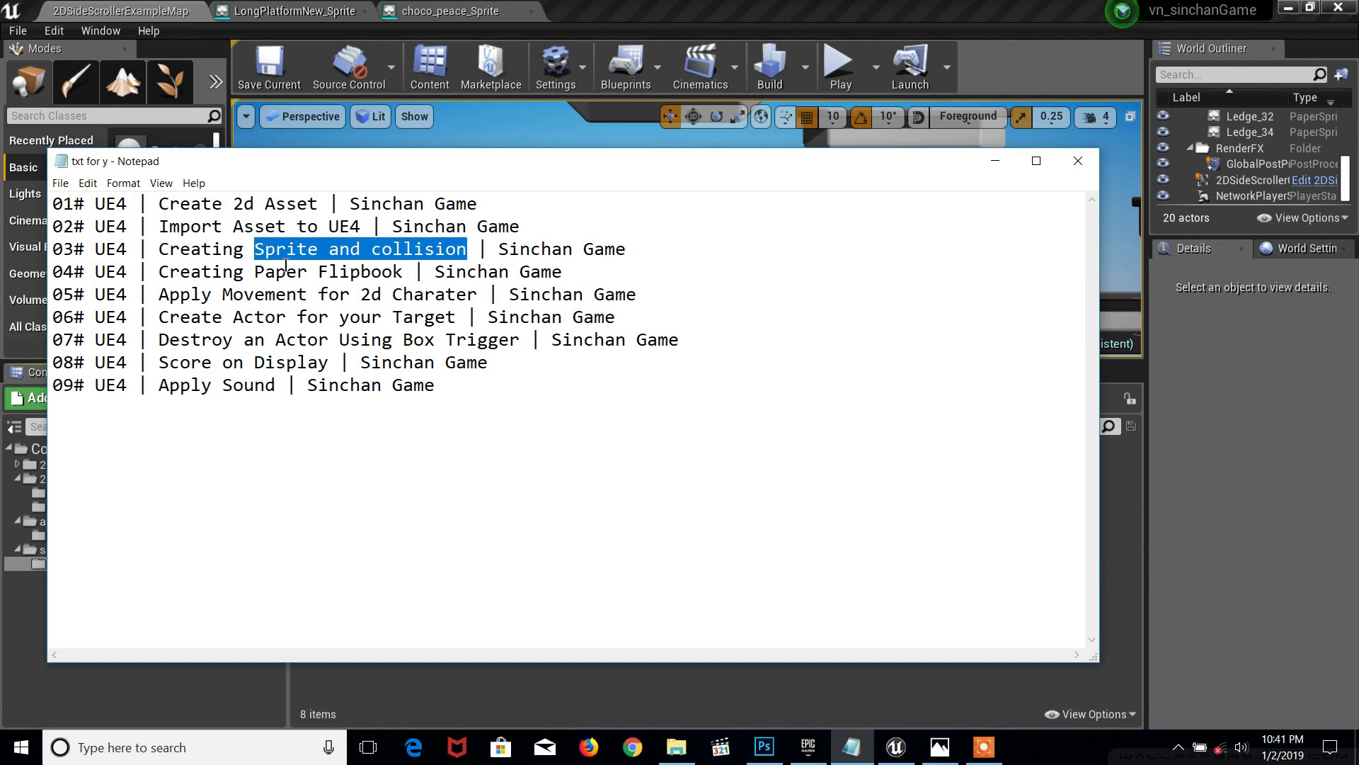
left_click_drag(253, 274, 404, 272)
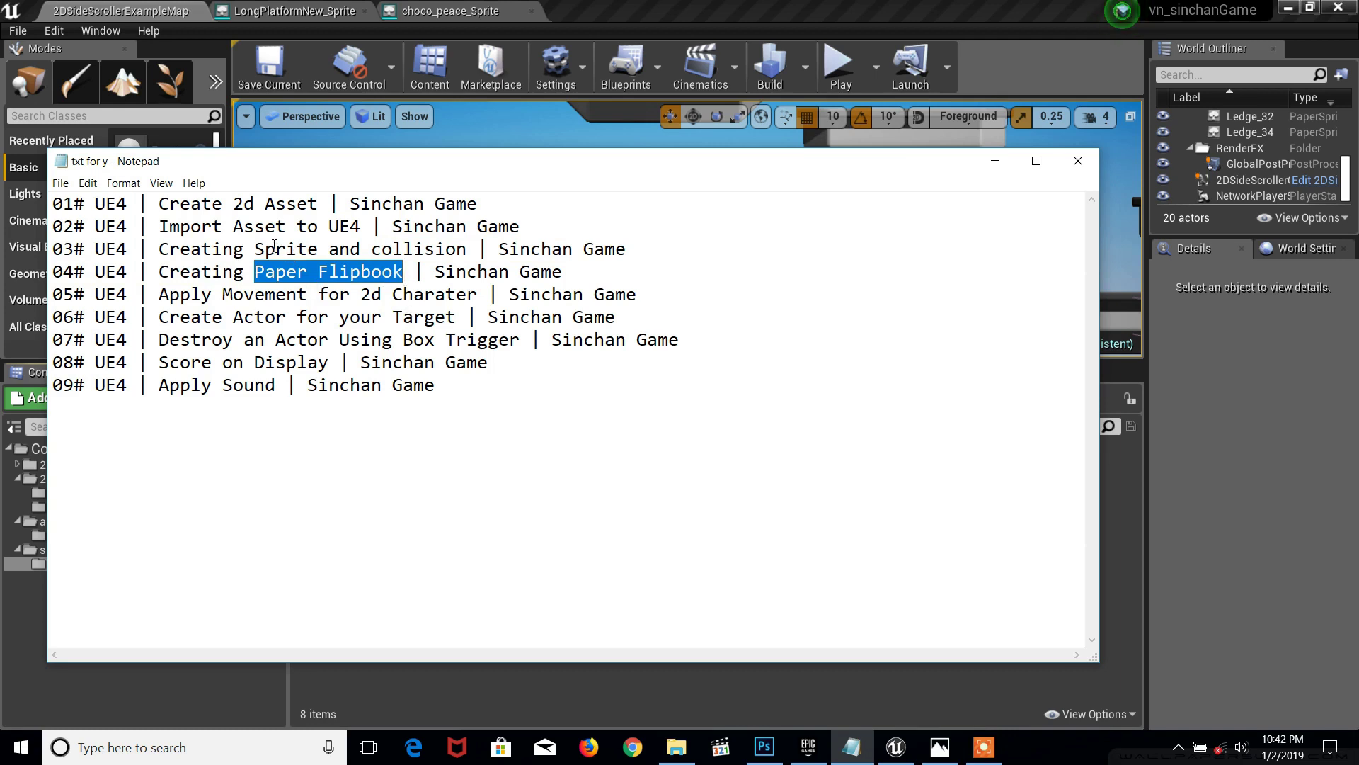
left_click(984, 747)
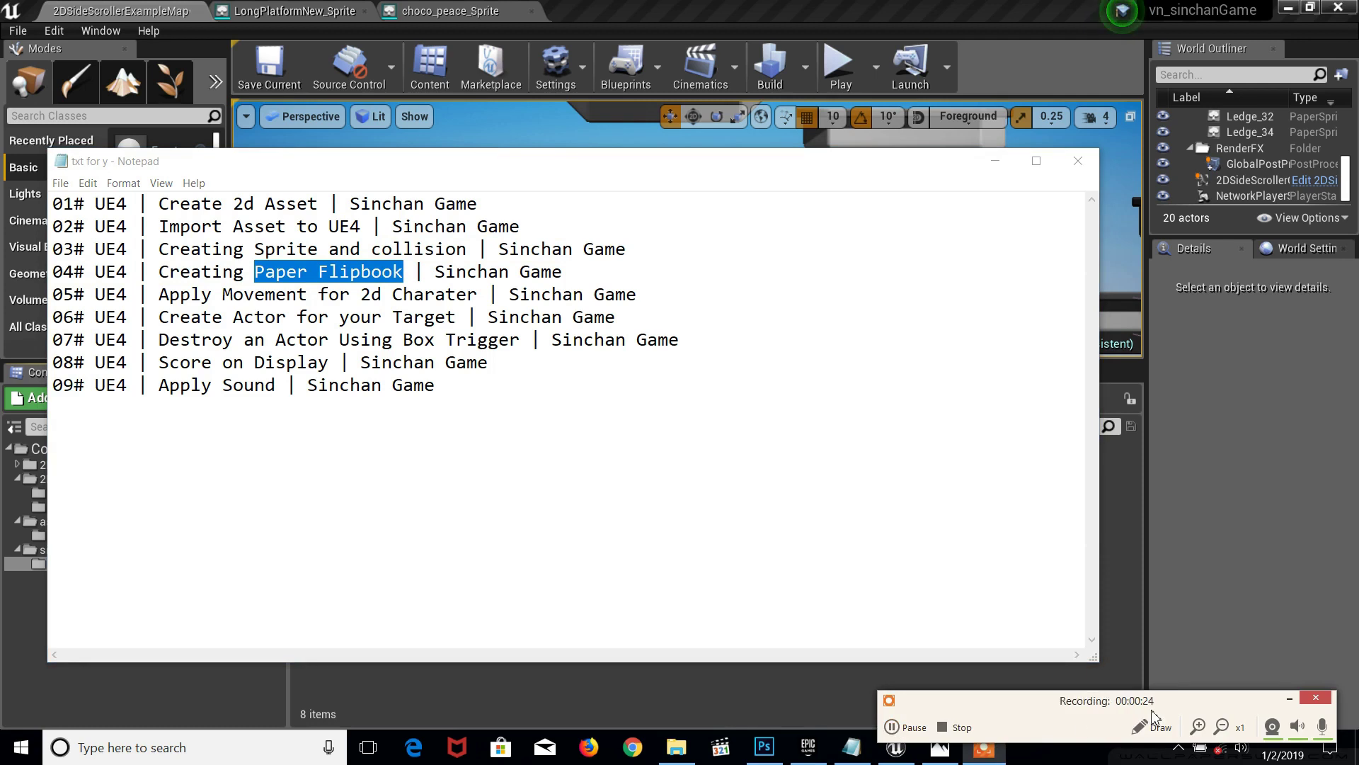
left_click(1289, 702)
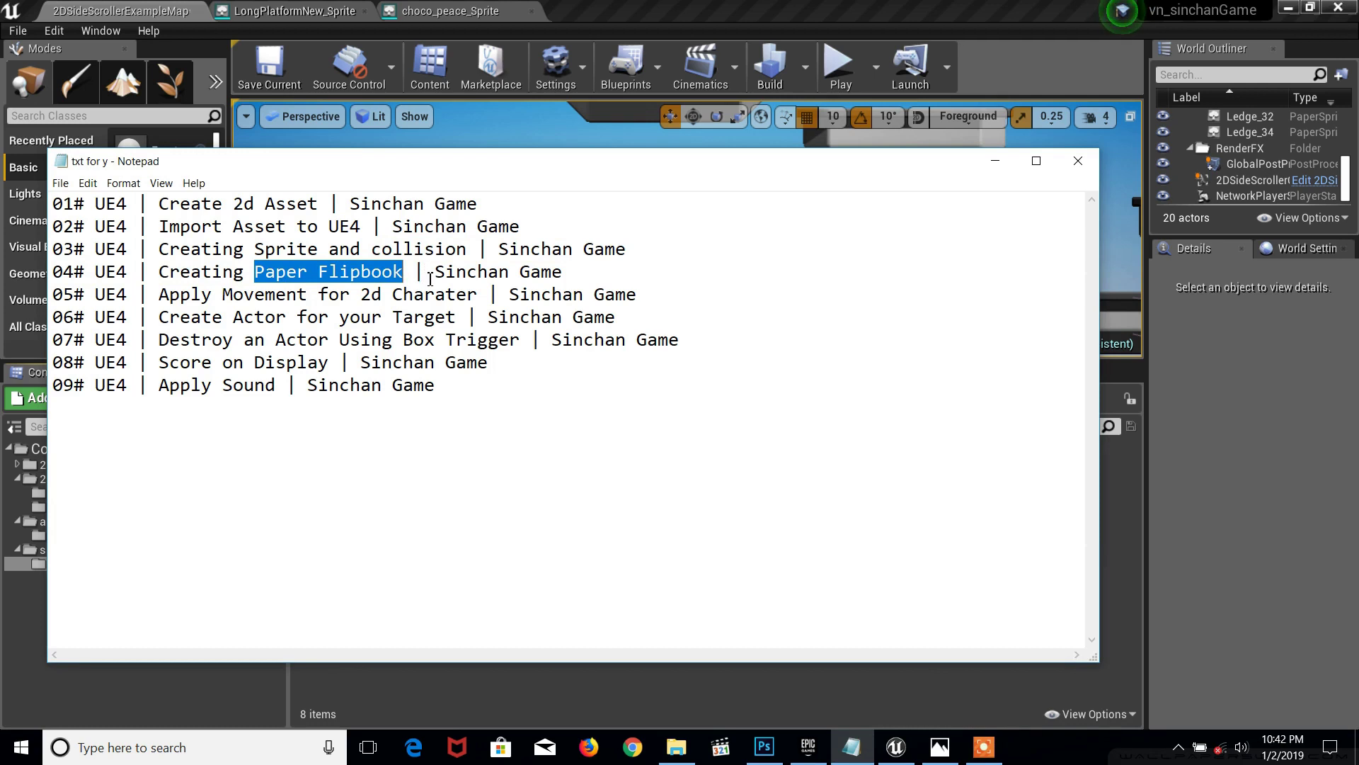
Step: Re-highlight 'Paper Flipbook' after briefly selecting 'Movement', then minimize Notepad
left_click(369, 270)
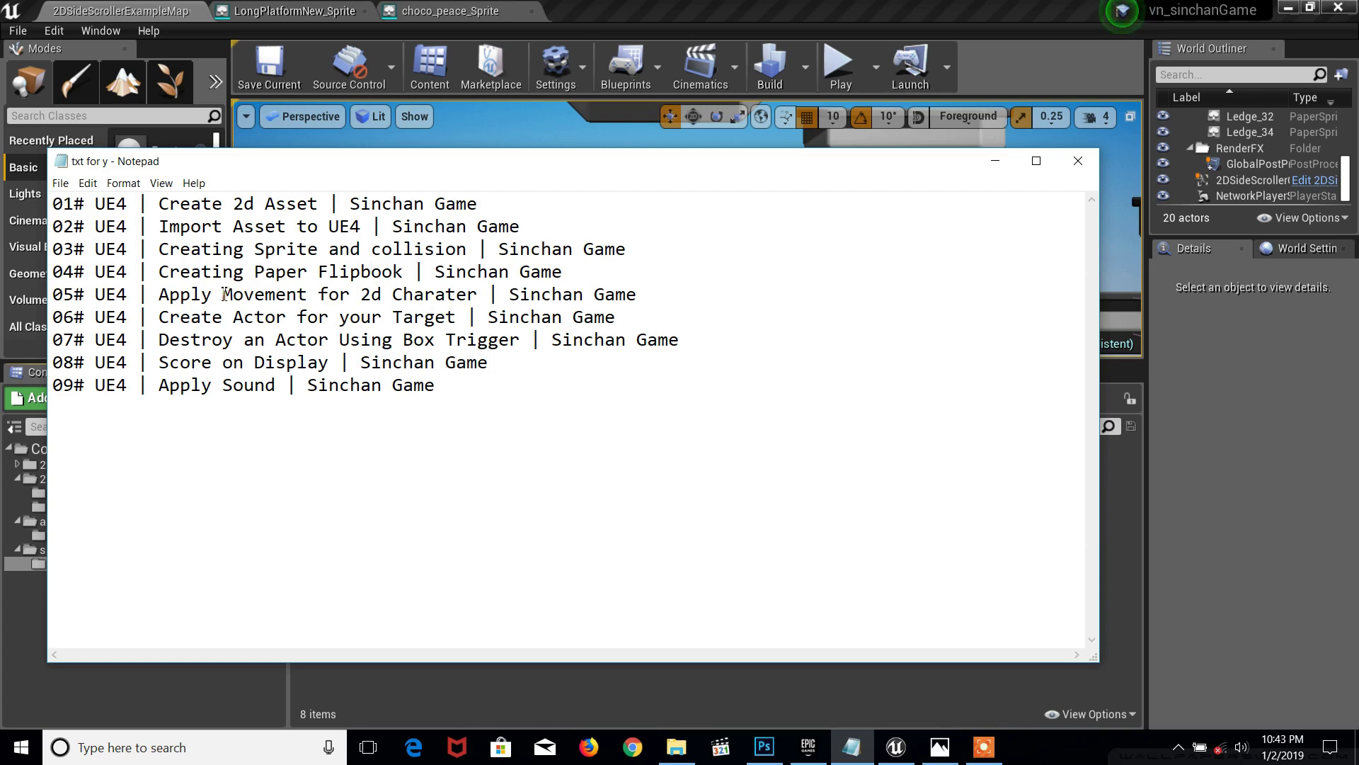
left_click_drag(222, 293, 297, 294)
left_click(297, 294)
double_click(264, 293)
left_click(298, 271)
left_click_drag(259, 271, 382, 276)
left_click_drag(383, 276, 403, 276)
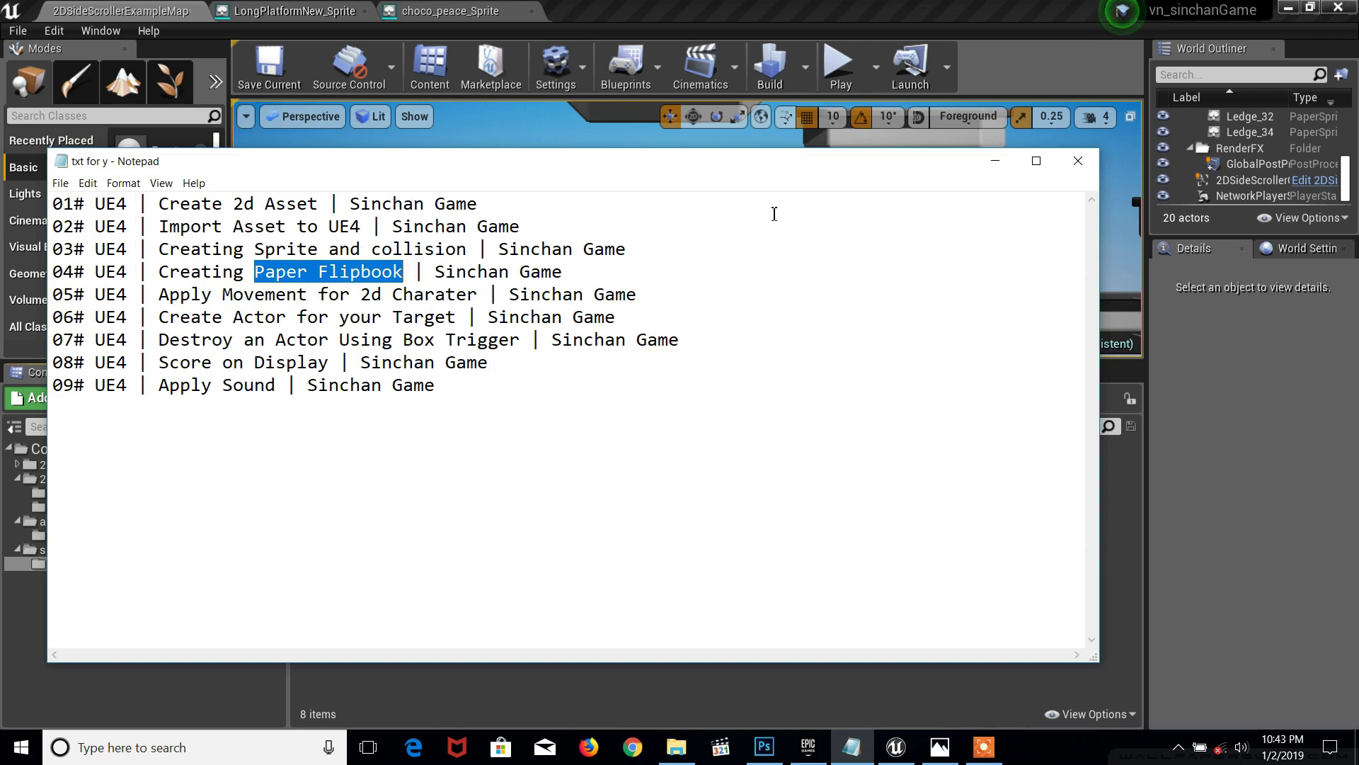
left_click(995, 166)
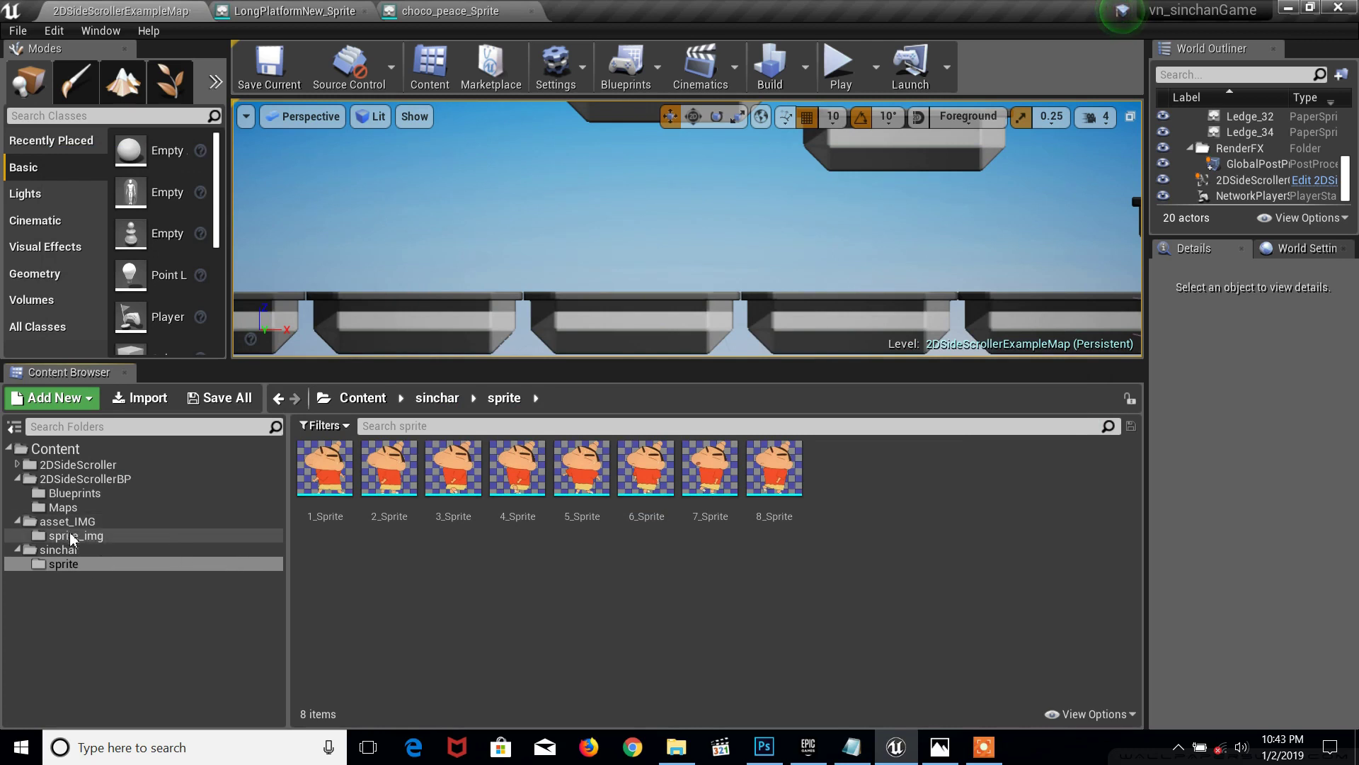
Step: Create a new folder named walk inside the sprite folder
left_click(60, 538)
left_click(62, 563)
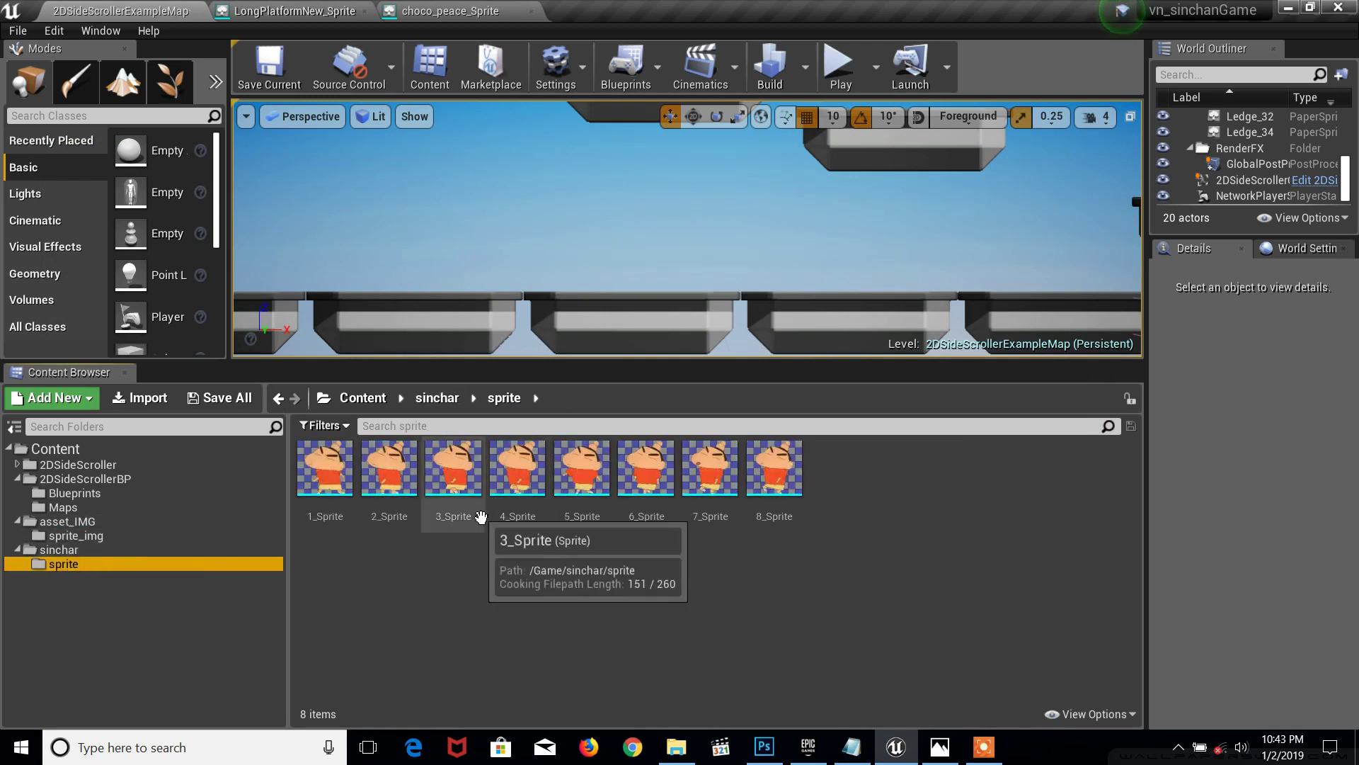
left_click(61, 551)
left_click(62, 563)
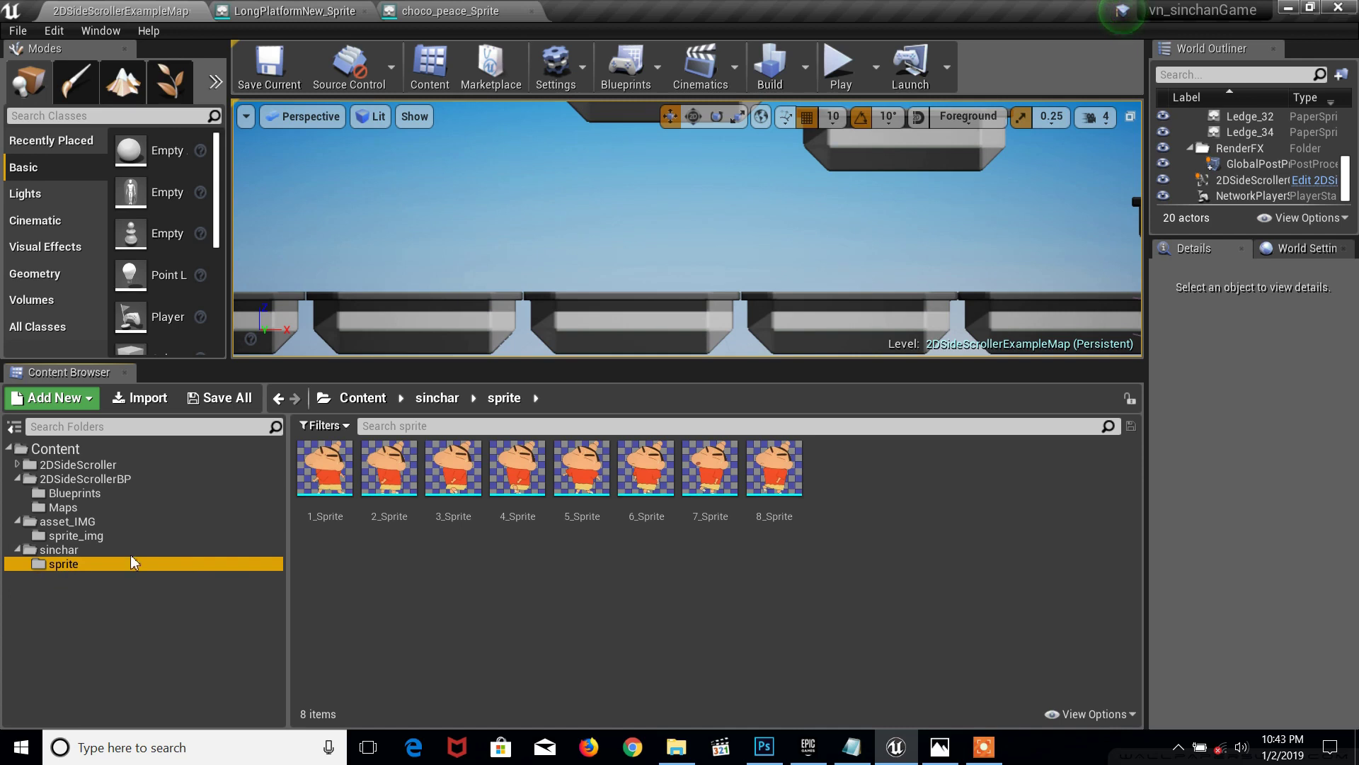
right_click(57, 562)
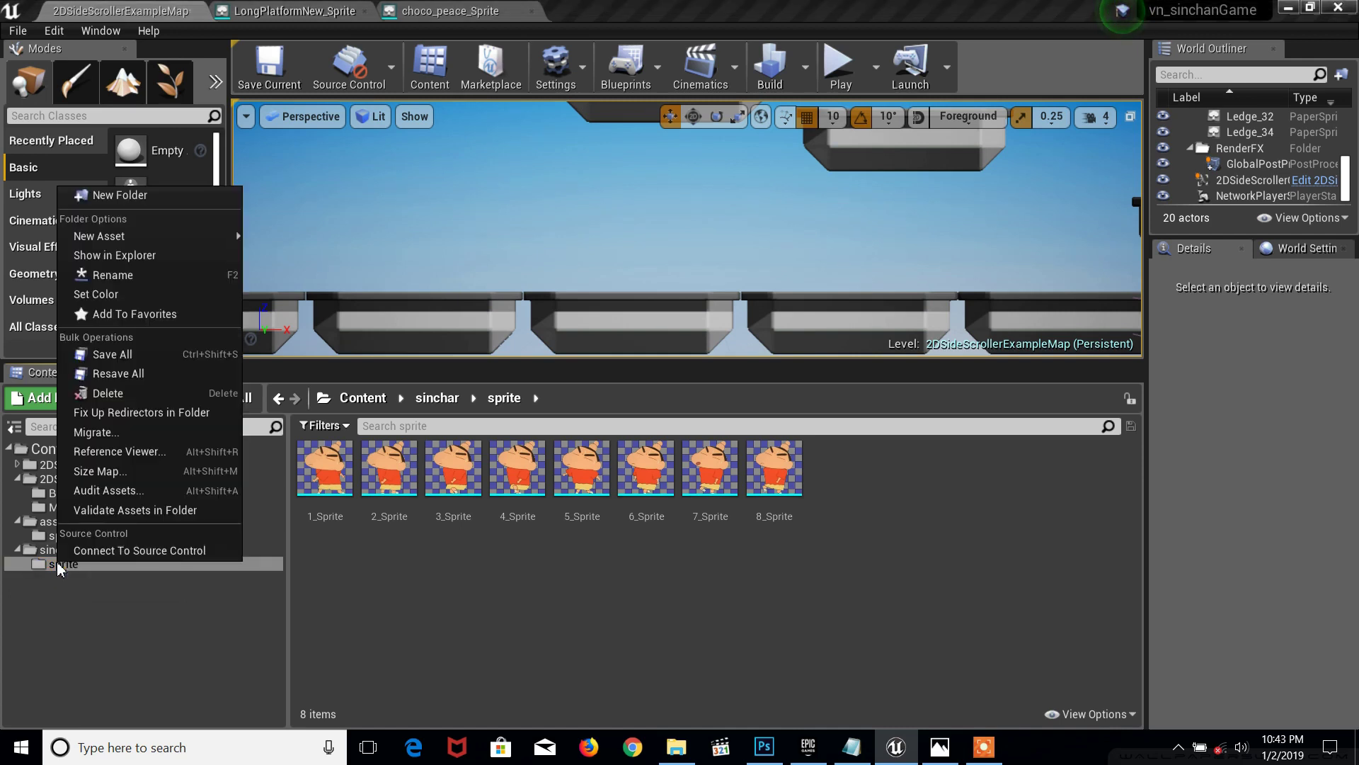
left_click(155, 201)
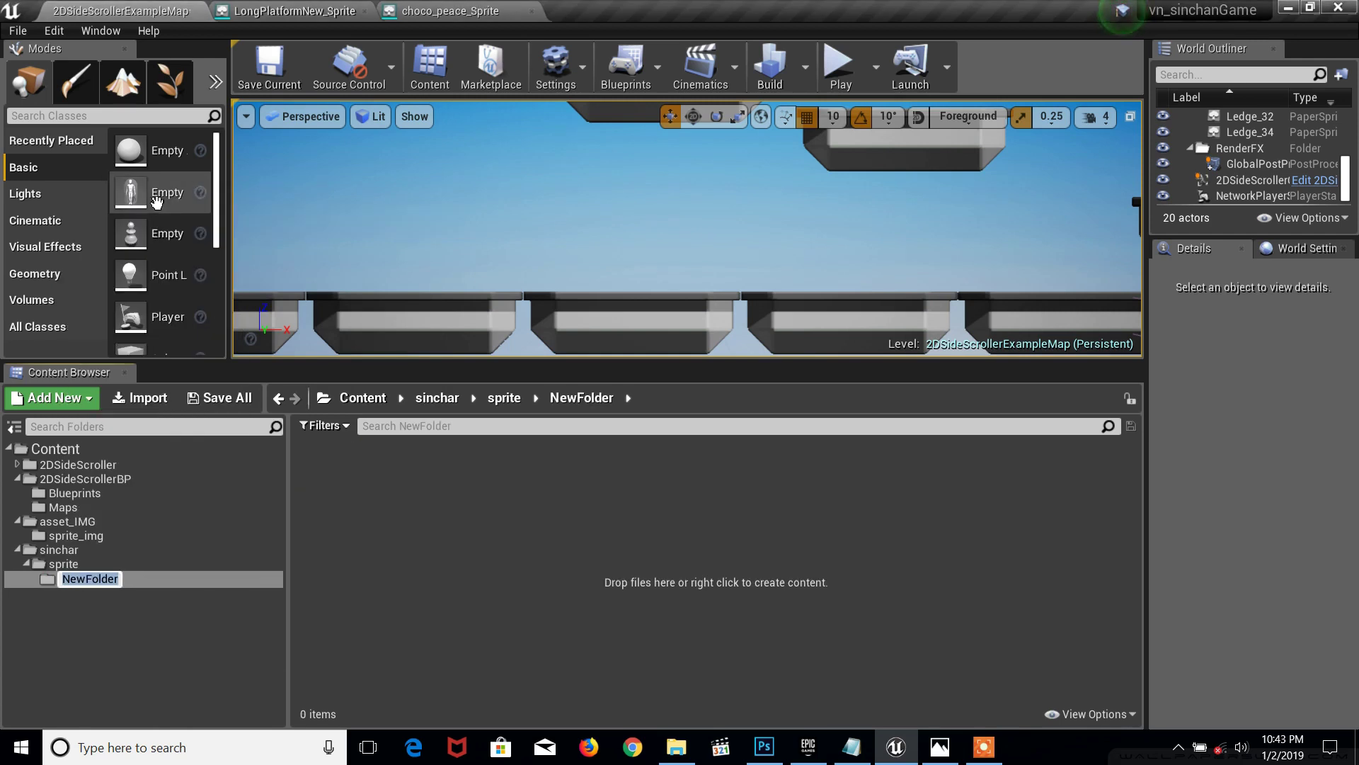
type("walk")
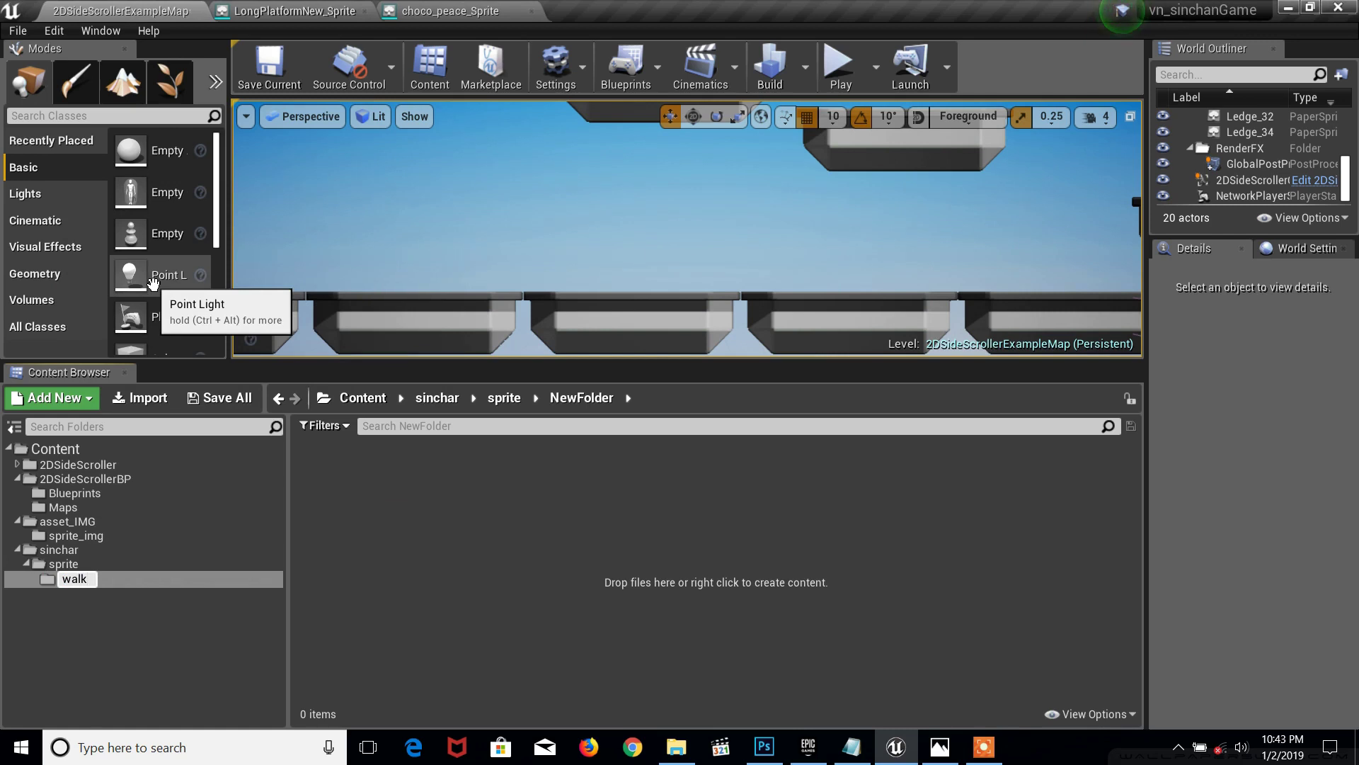
key("Return")
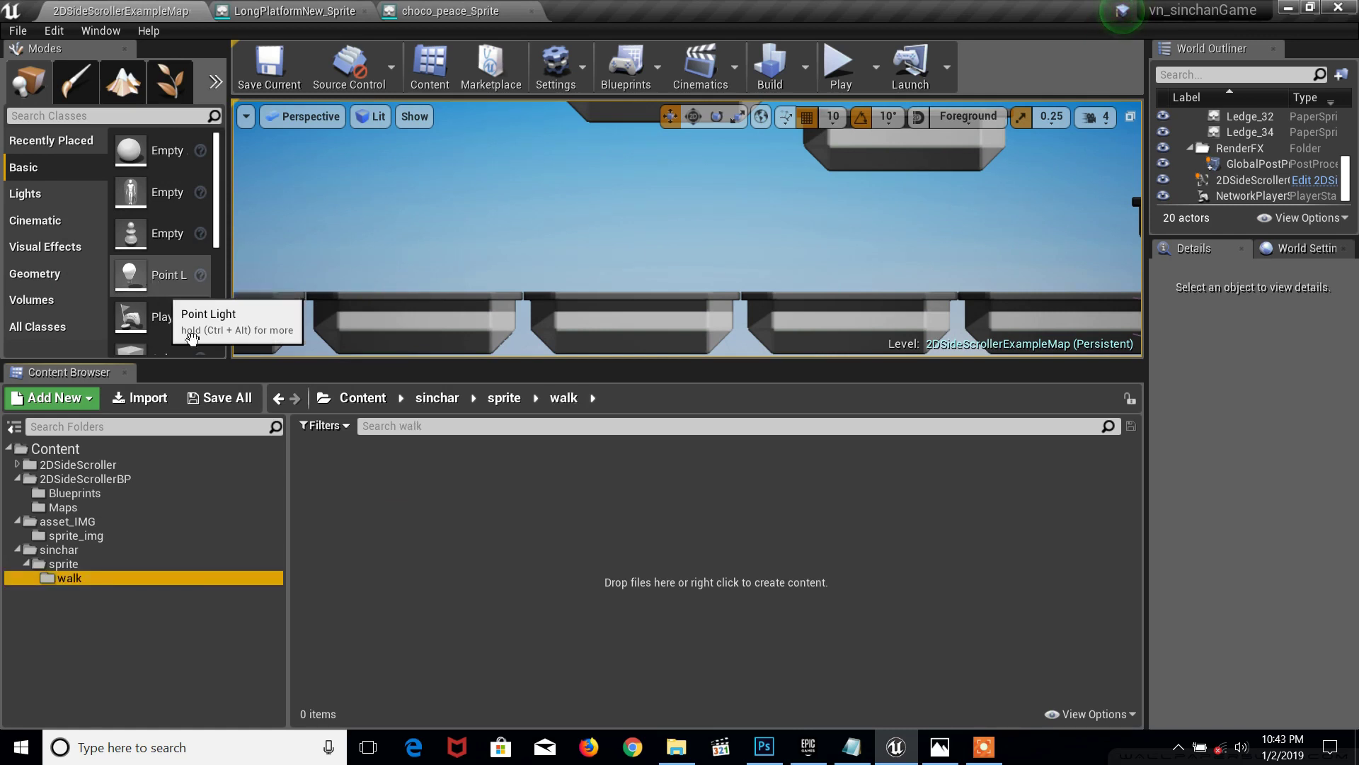
Step: Add a second folder named stand inside sprite
left_click(73, 564)
right_click(74, 564)
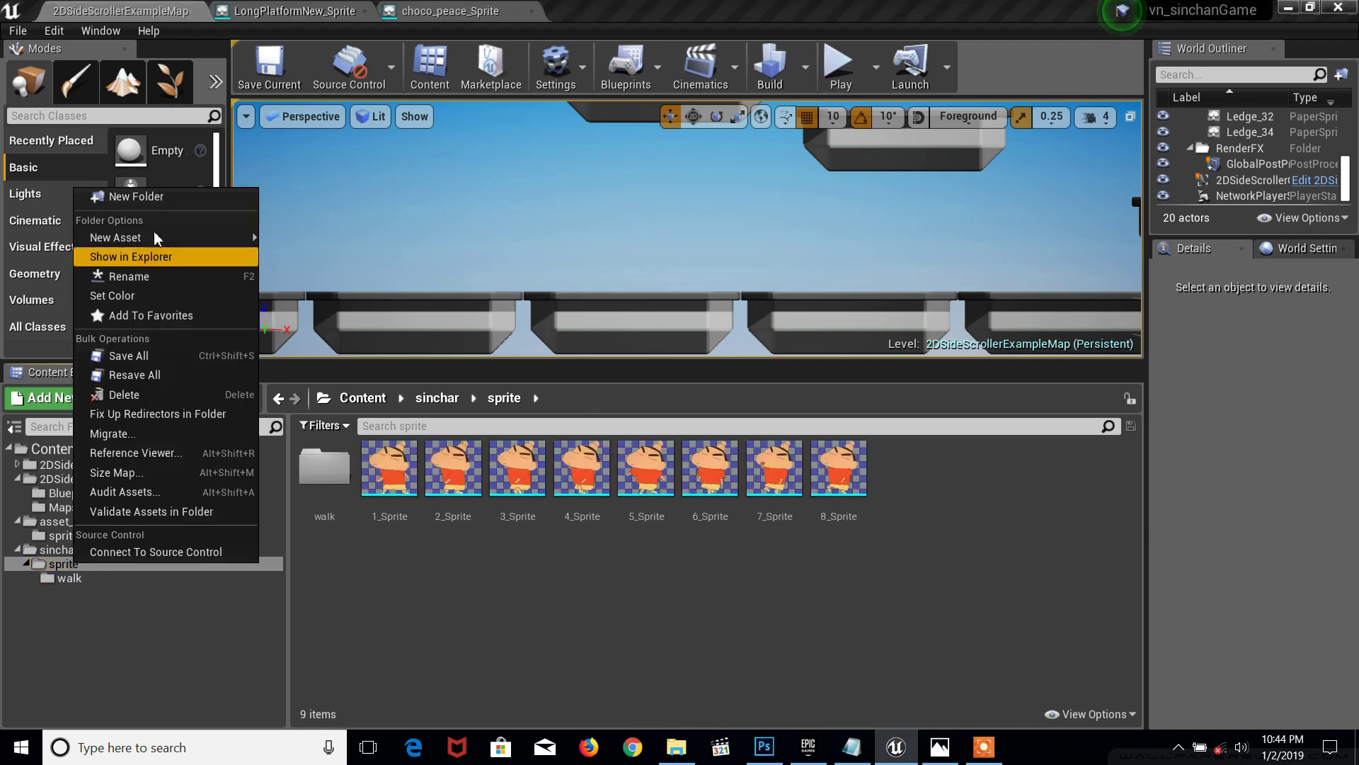
left_click(155, 203)
type("stand")
key("Return")
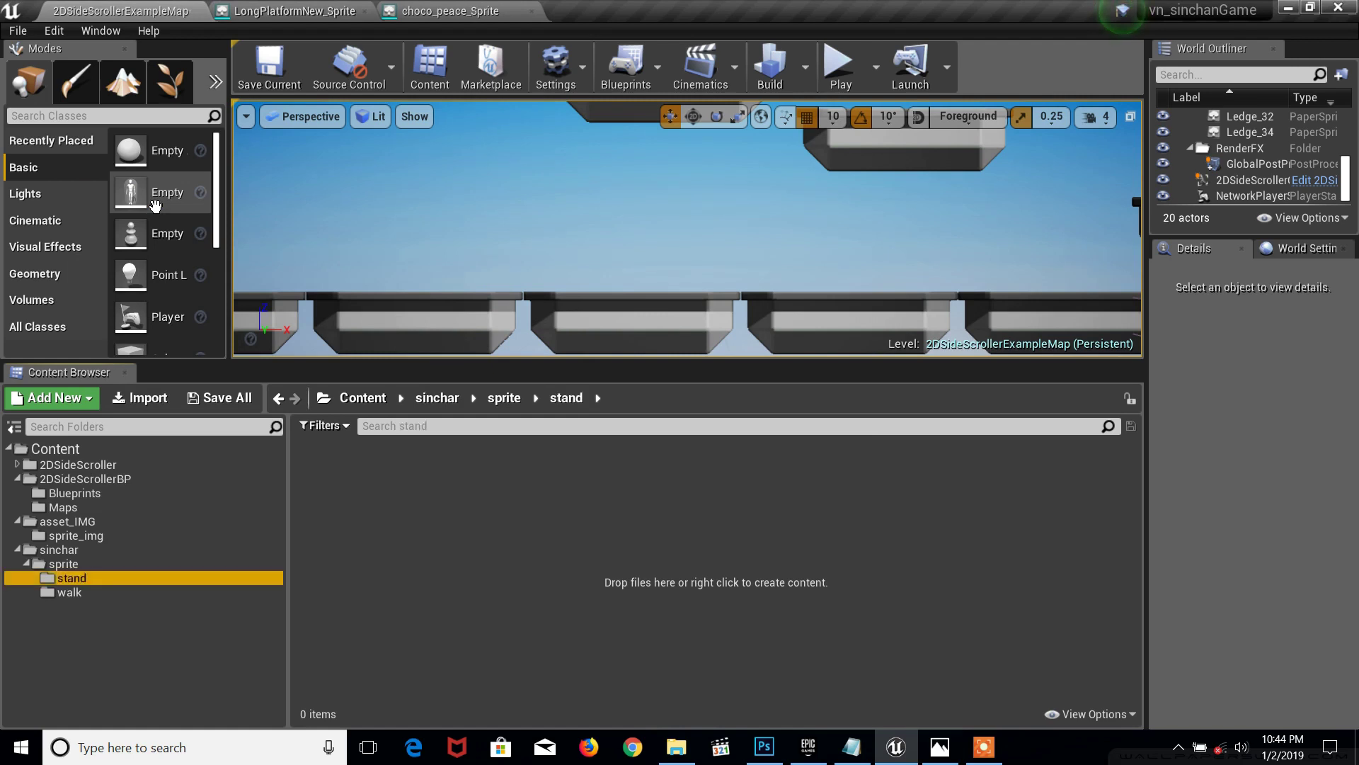
Step: Add a third folder named jump inside sprite
left_click(70, 565)
right_click(71, 567)
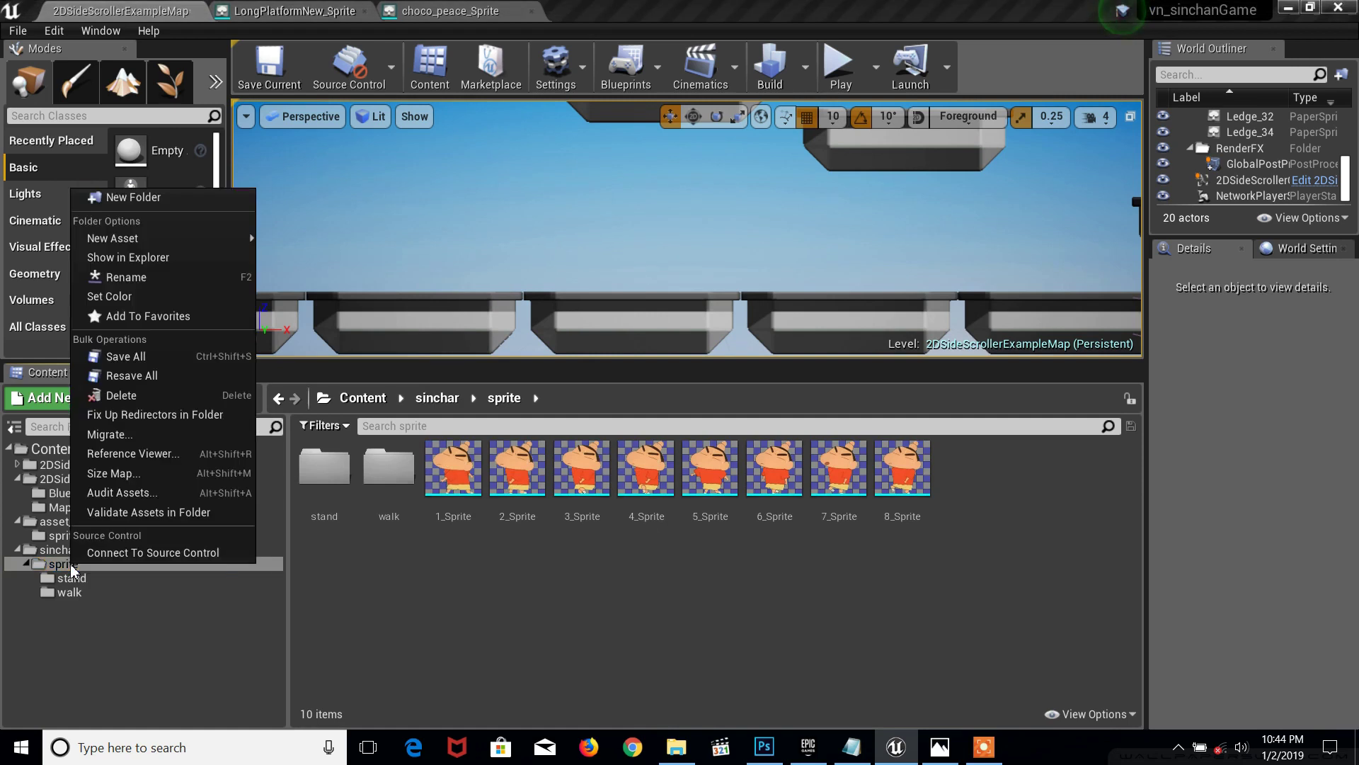
left_click(106, 198)
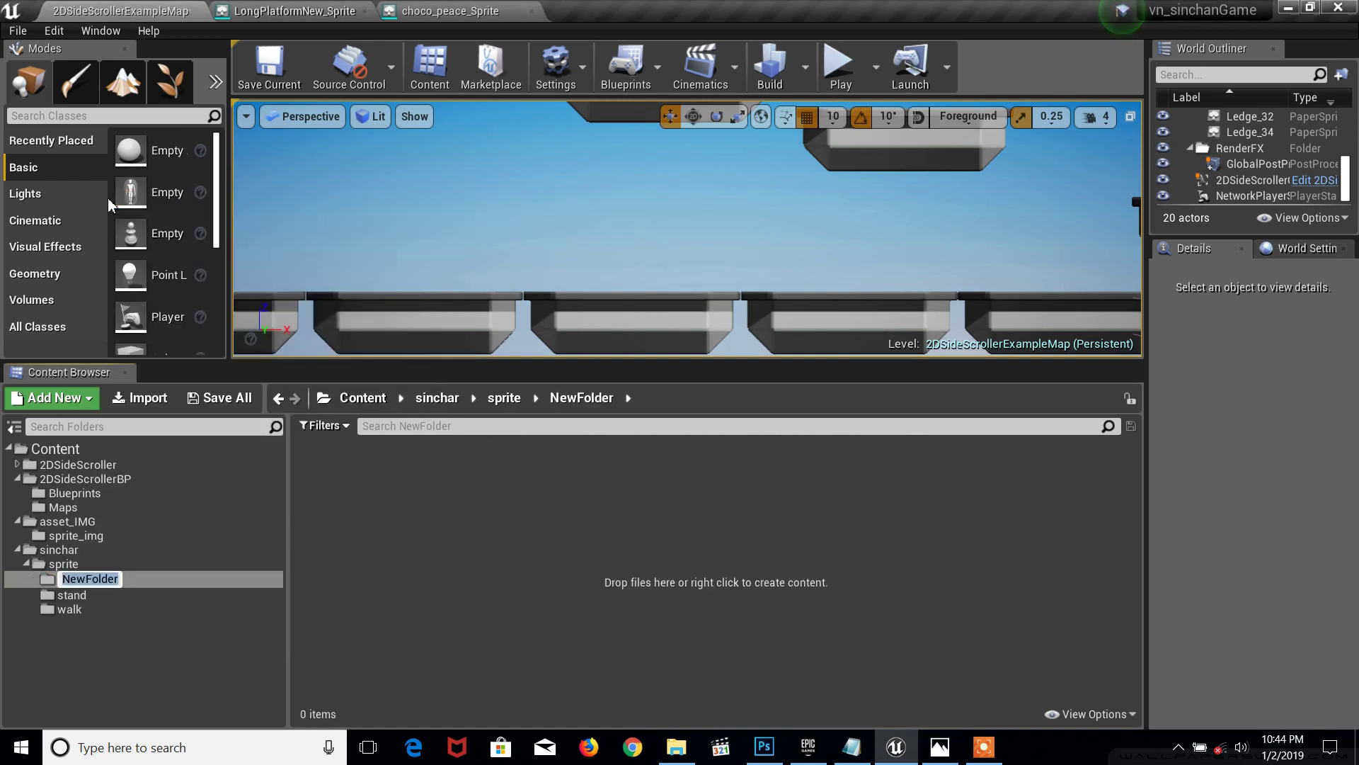
type("jump")
key("Return")
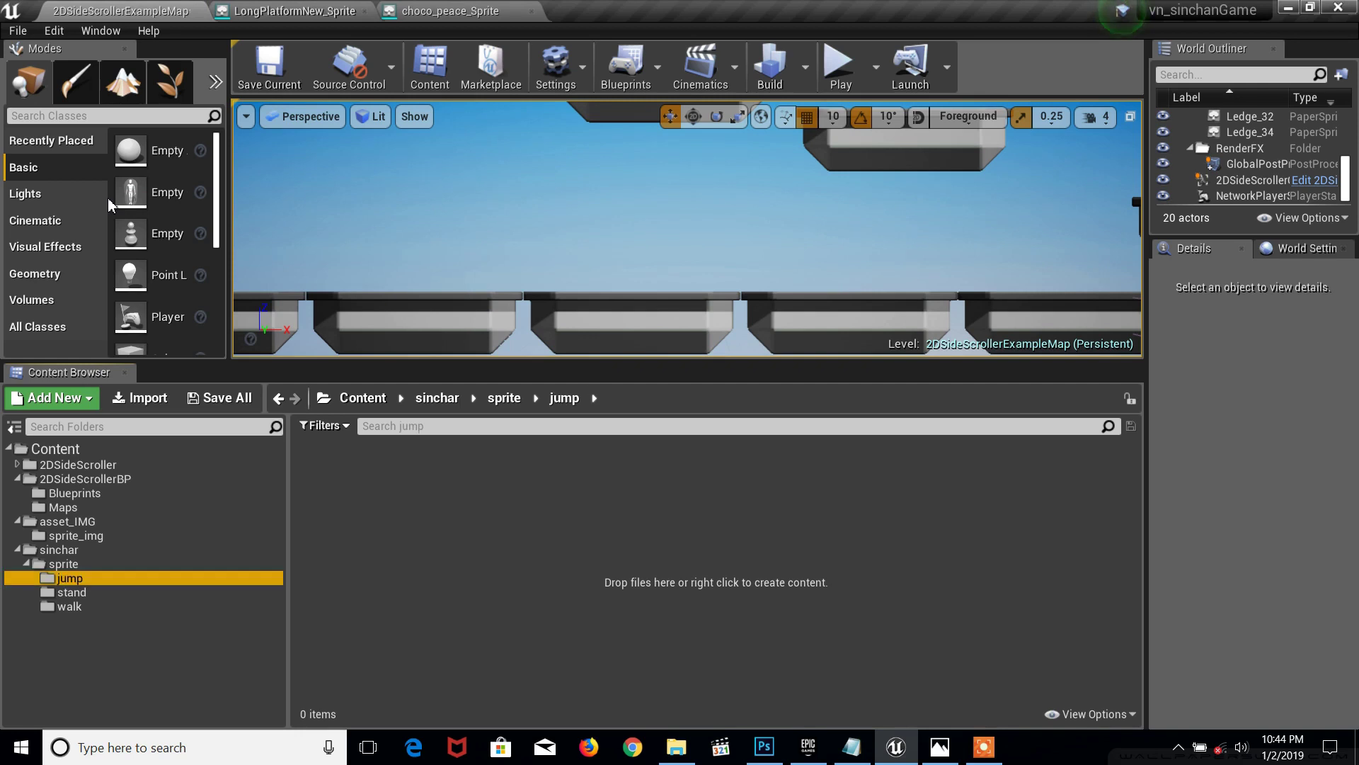
left_click(63, 563)
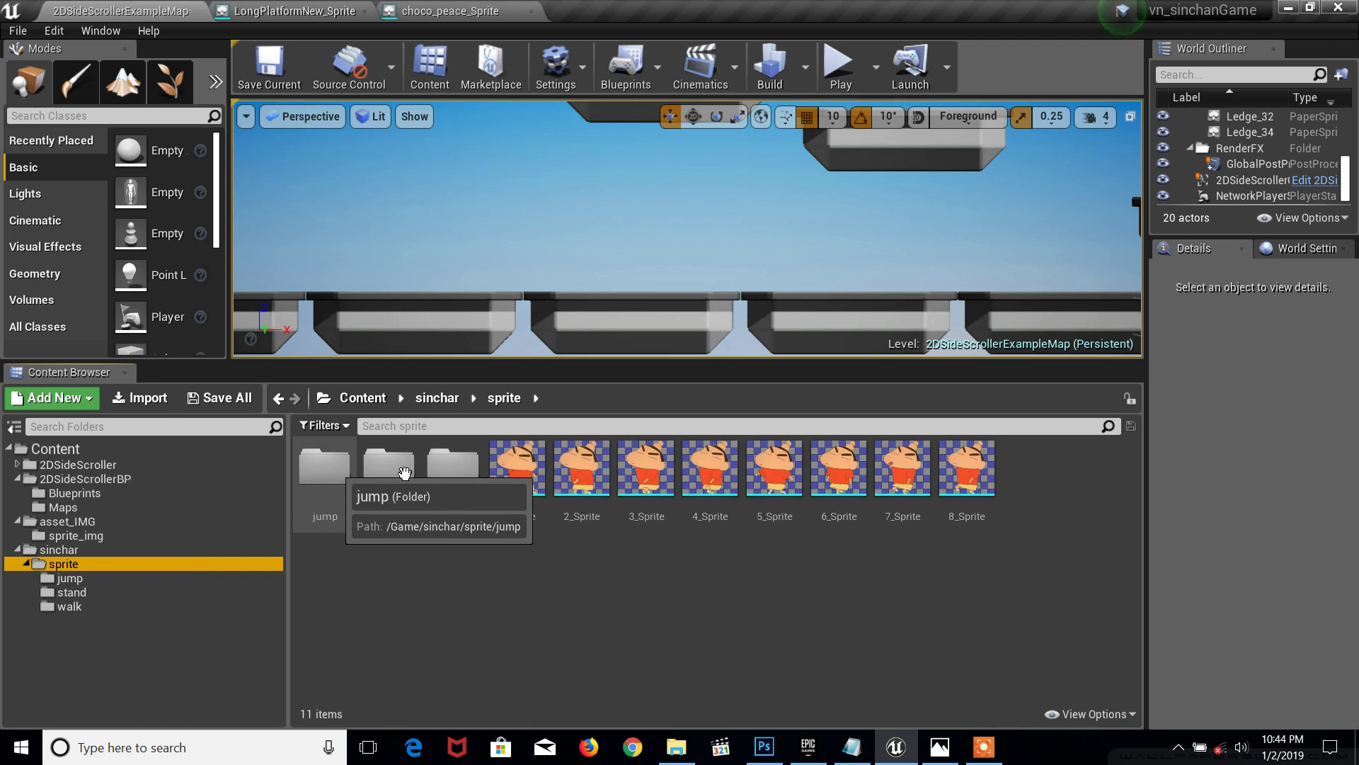
Step: Check the notes again, then open the empty walk folder
left_click(851, 747)
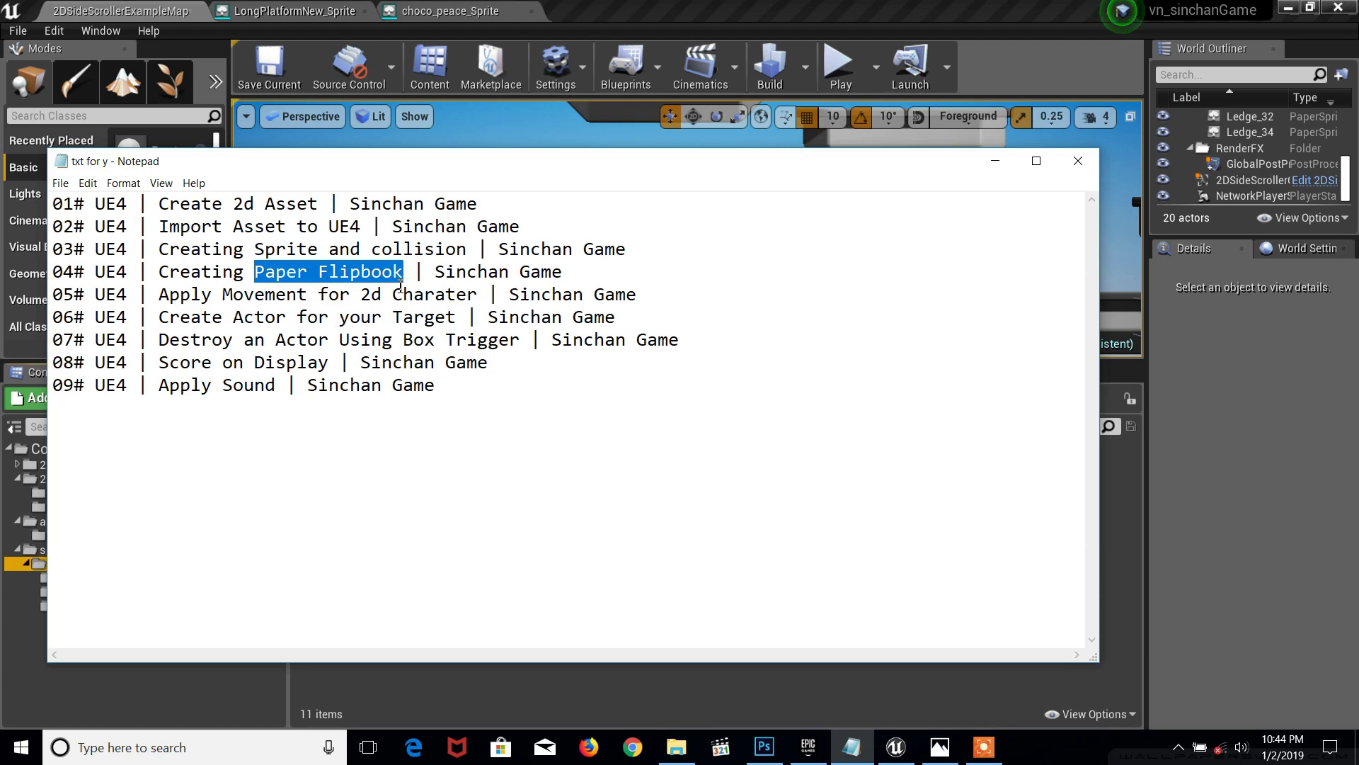
left_click(995, 161)
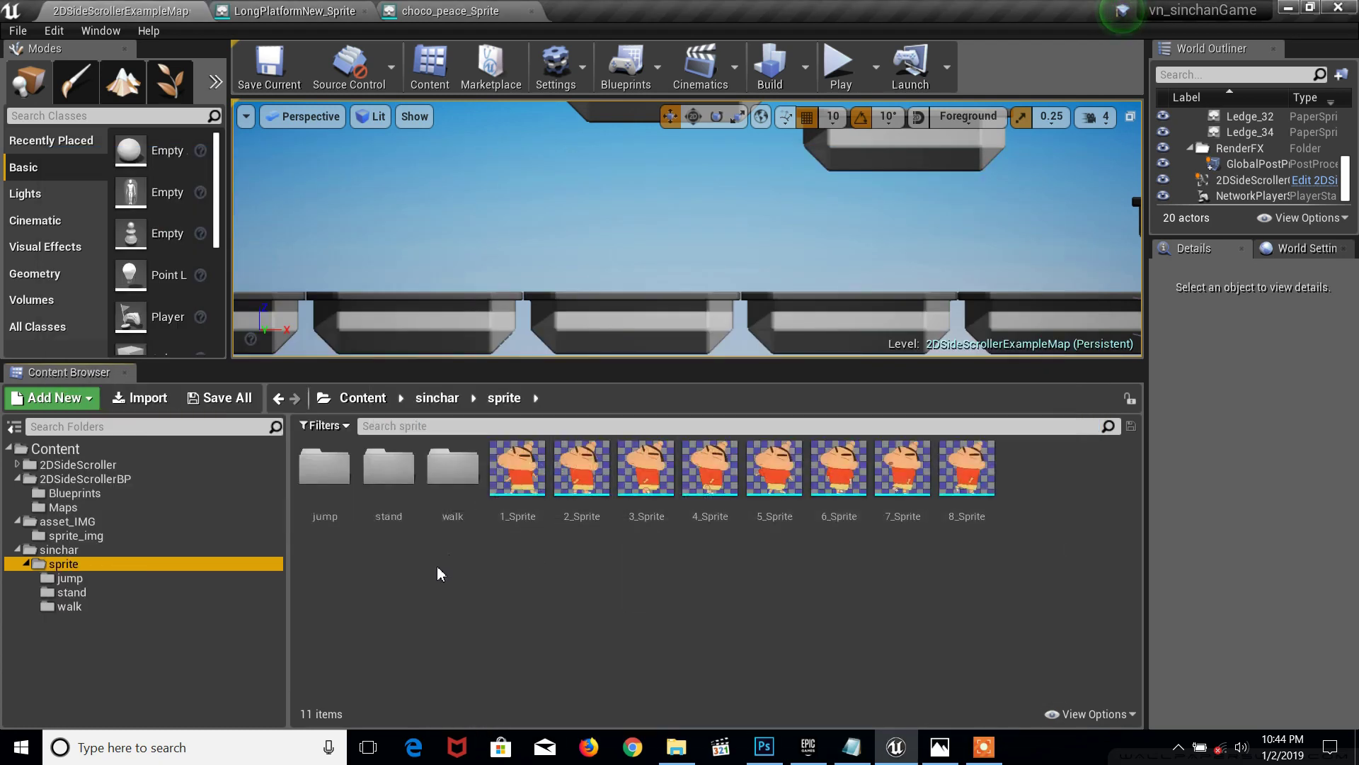
left_click(333, 478)
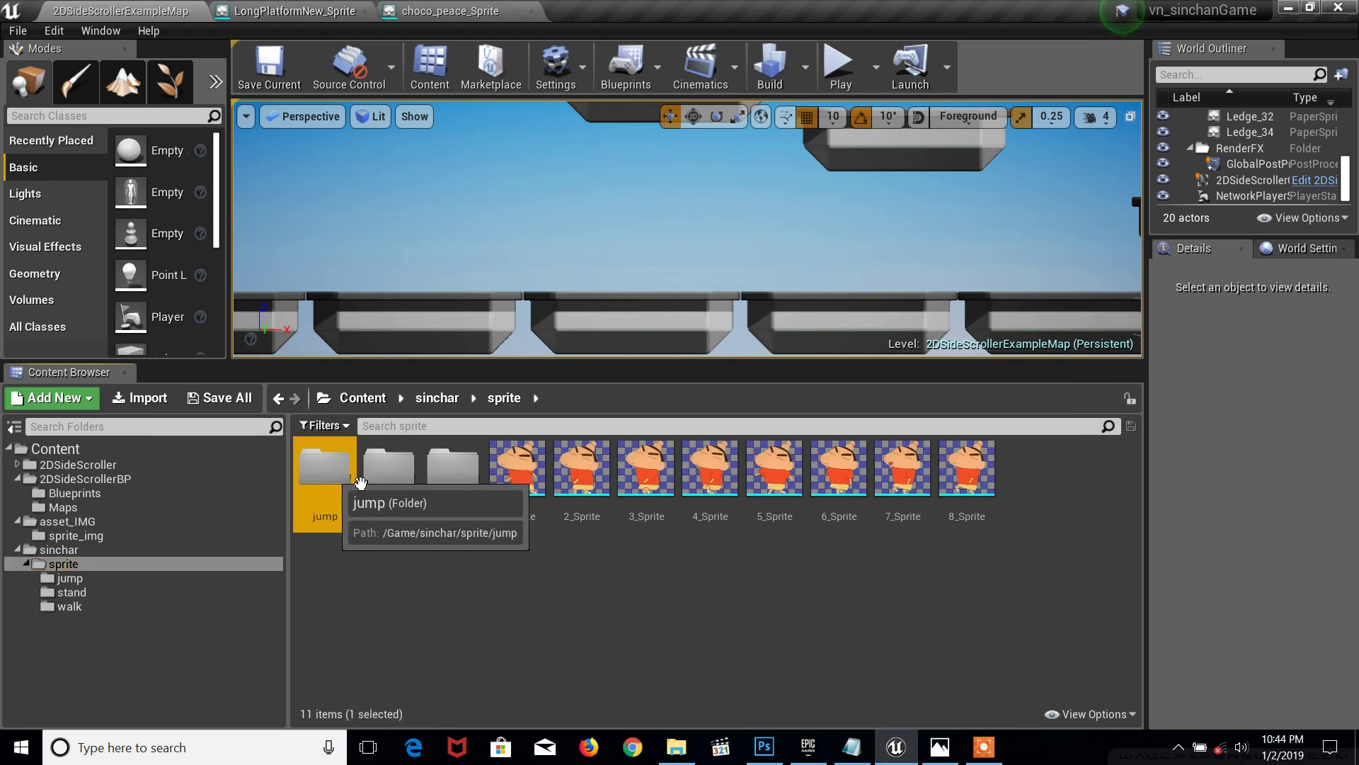
double_click(455, 480)
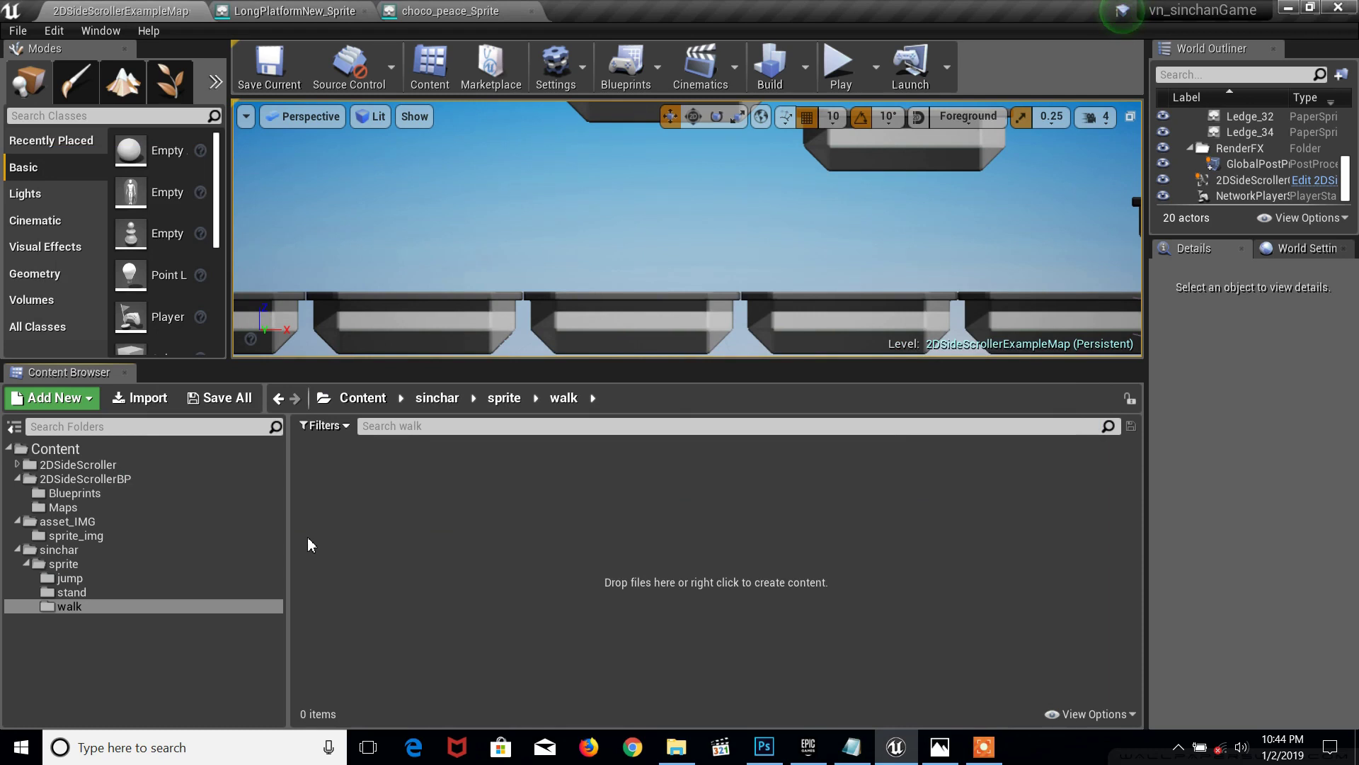
Step: Add a new Paper Flipbook from Add New > Animation and name it walk
left_click(67, 400)
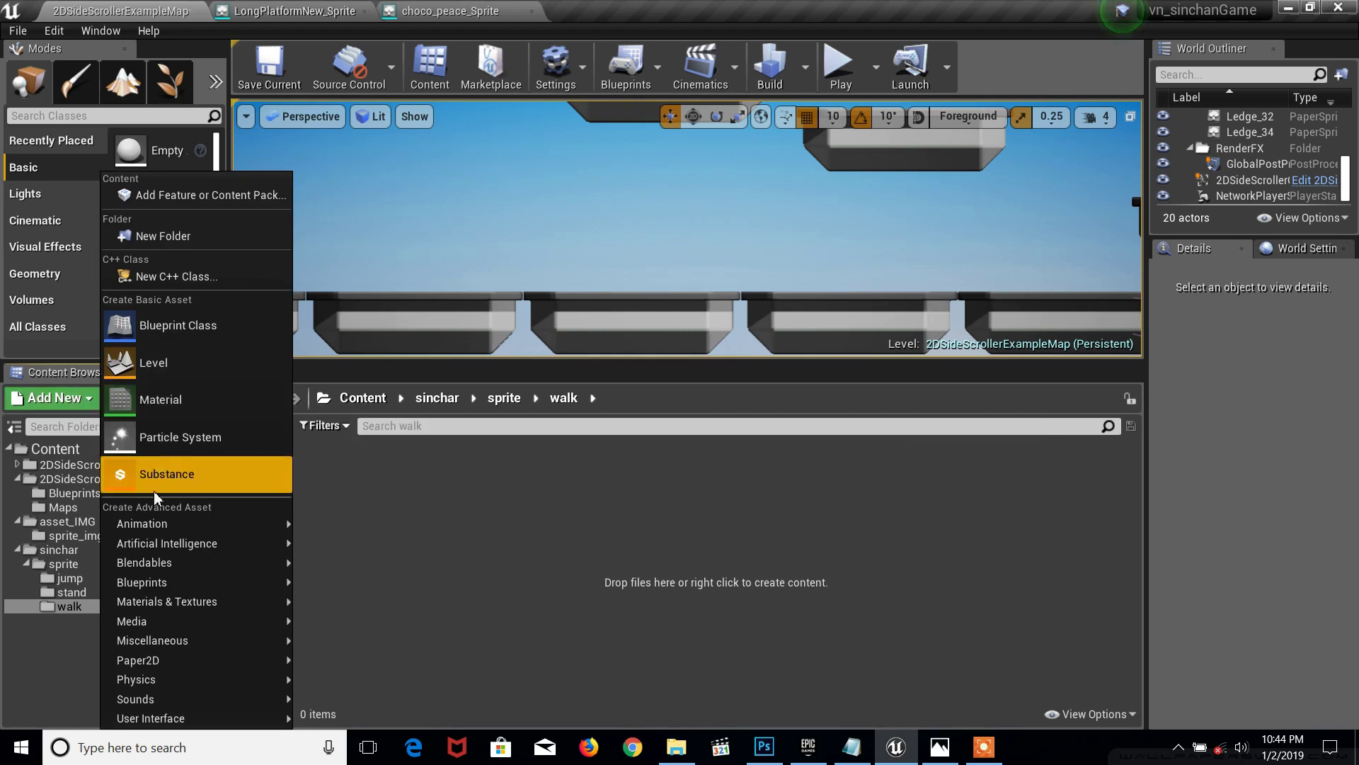
mouse_move(153, 524)
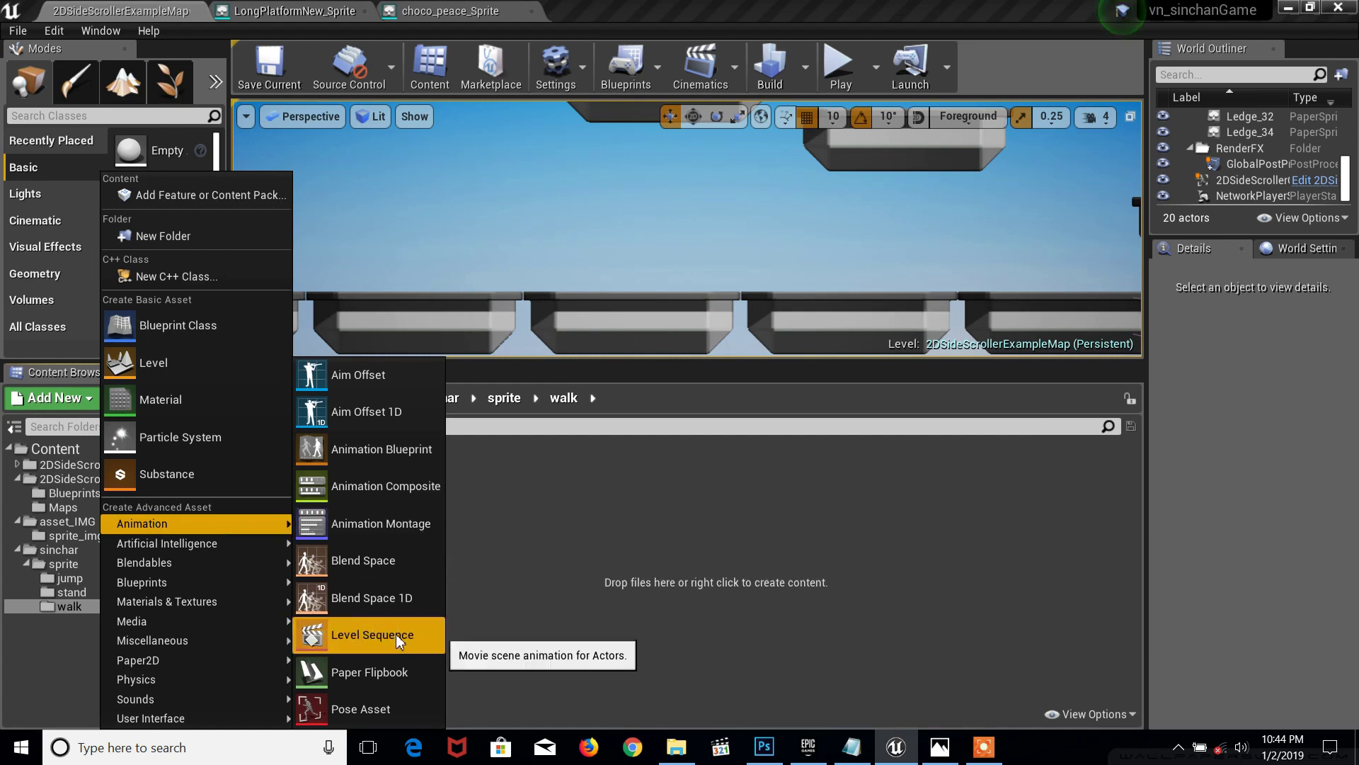
left_click(392, 672)
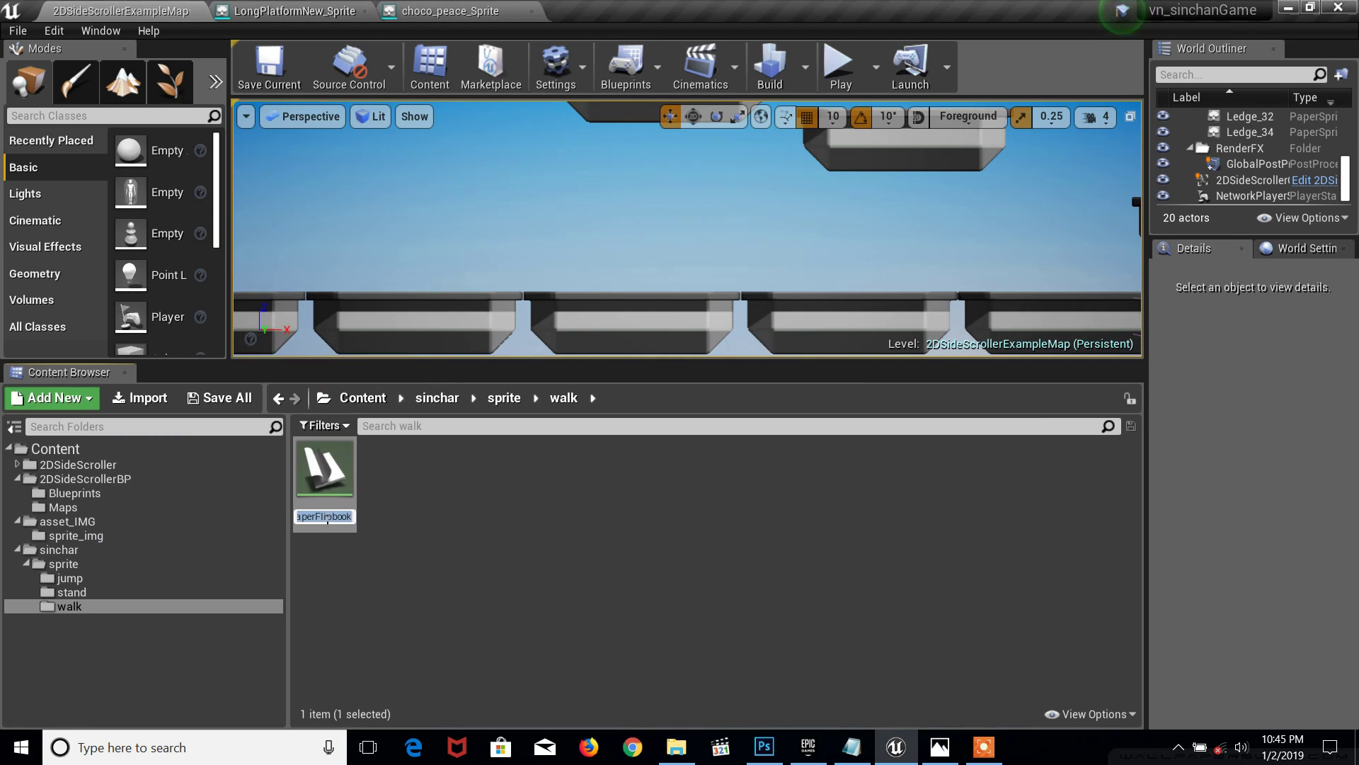
type("wa")
type("lk")
key("Return")
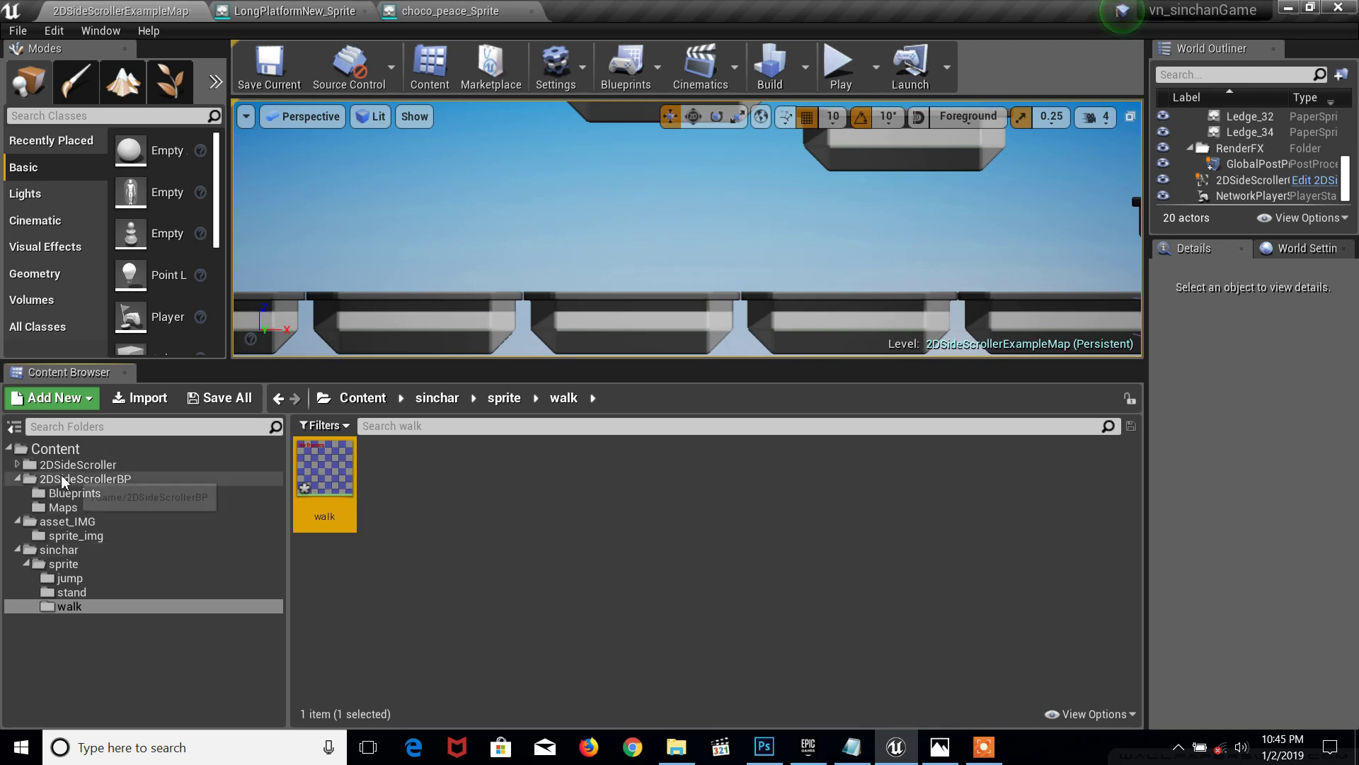
Step: Look through the 2DSideScroller Sprites folder, then return to sinchar/sprite/walk showing the walk flipbook
left_click(61, 477)
double_click(324, 467)
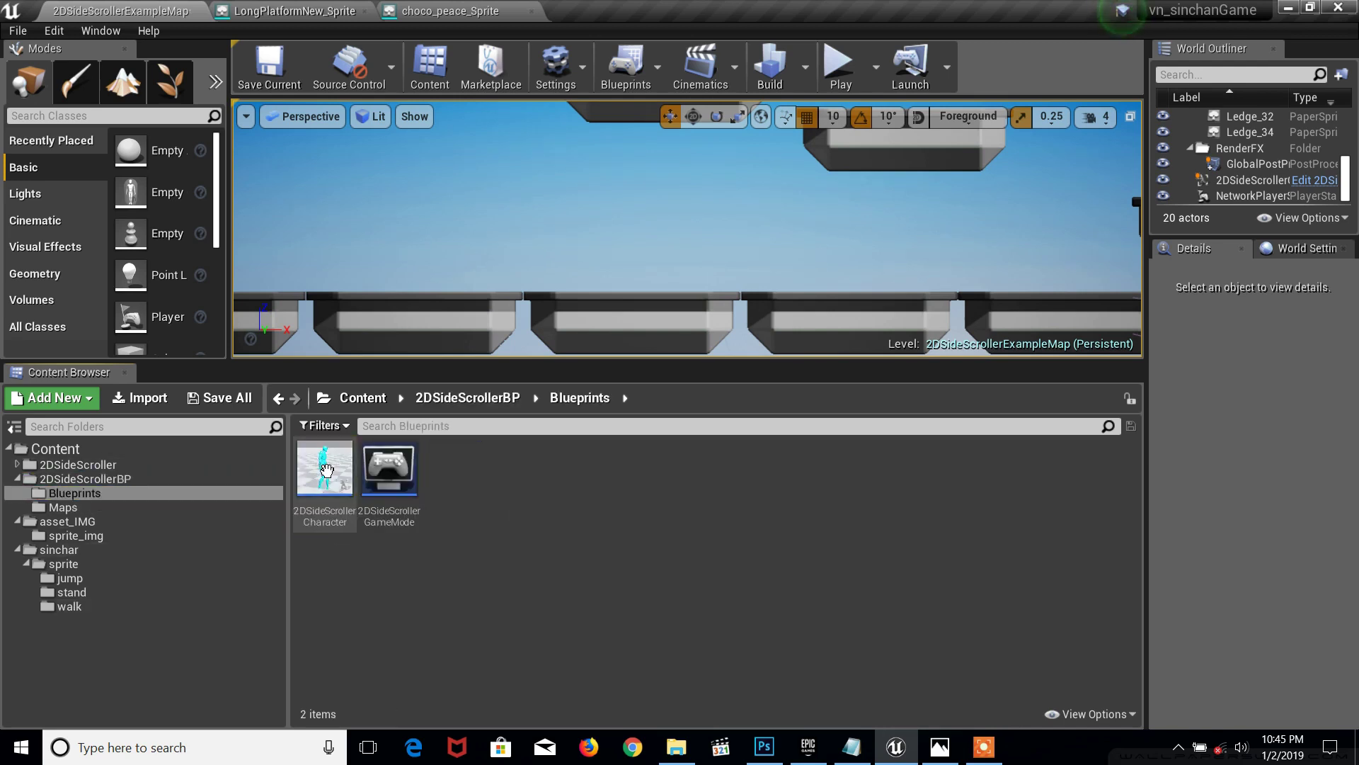
left_click(104, 464)
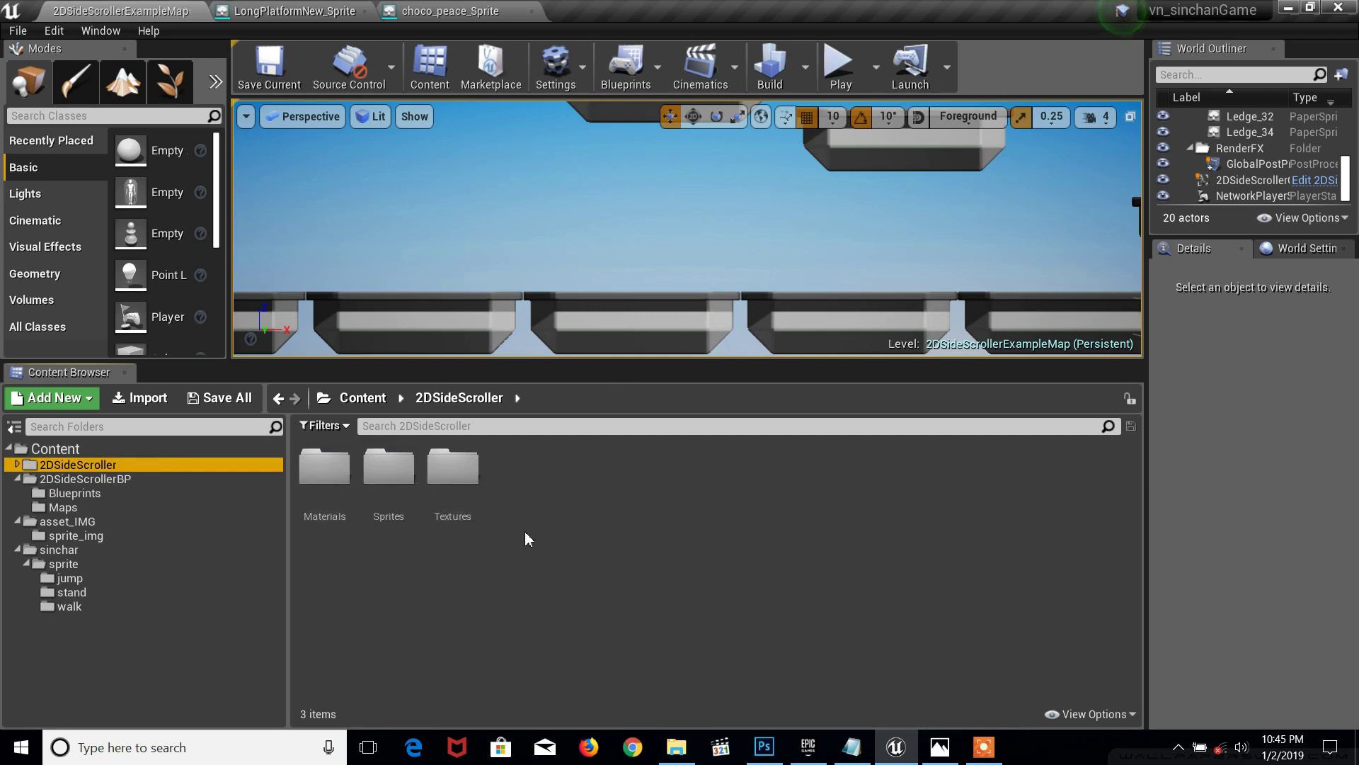
left_click(395, 487)
double_click(395, 487)
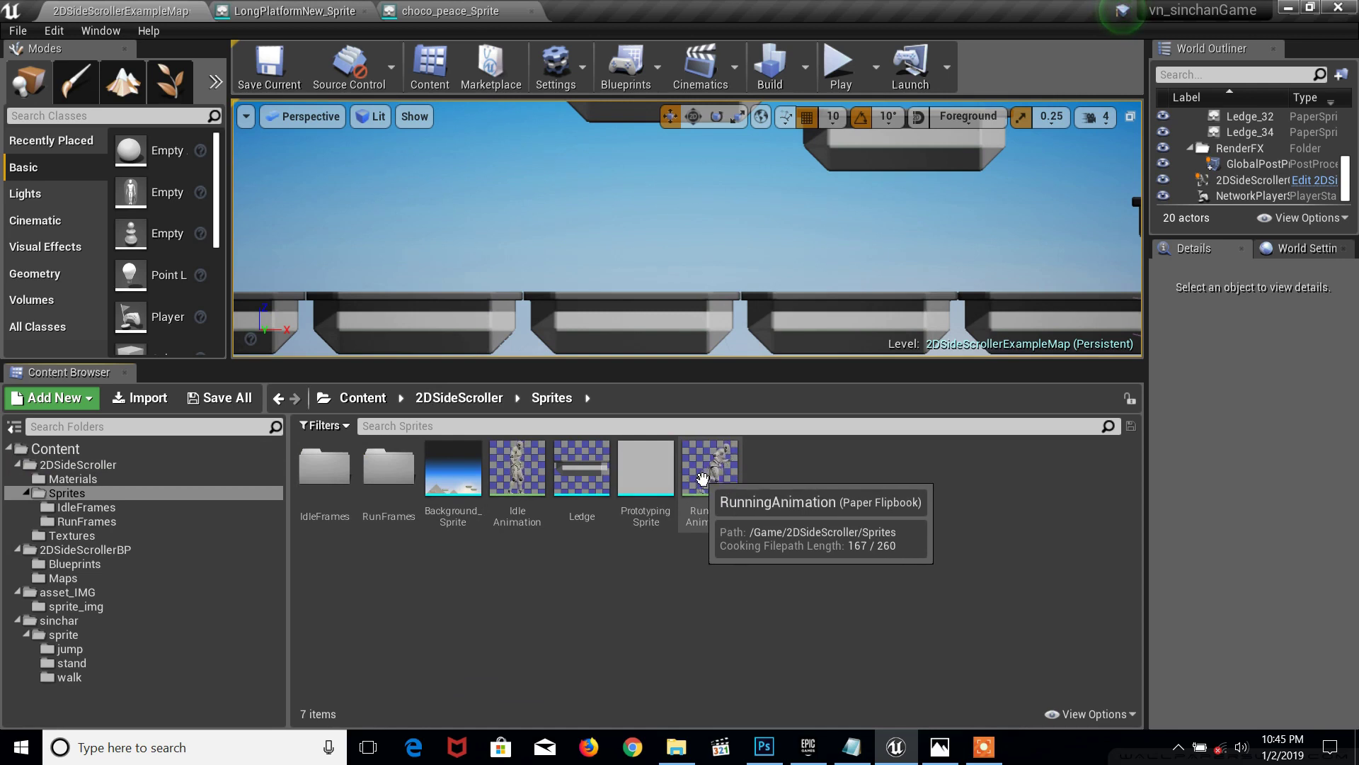
left_click(94, 677)
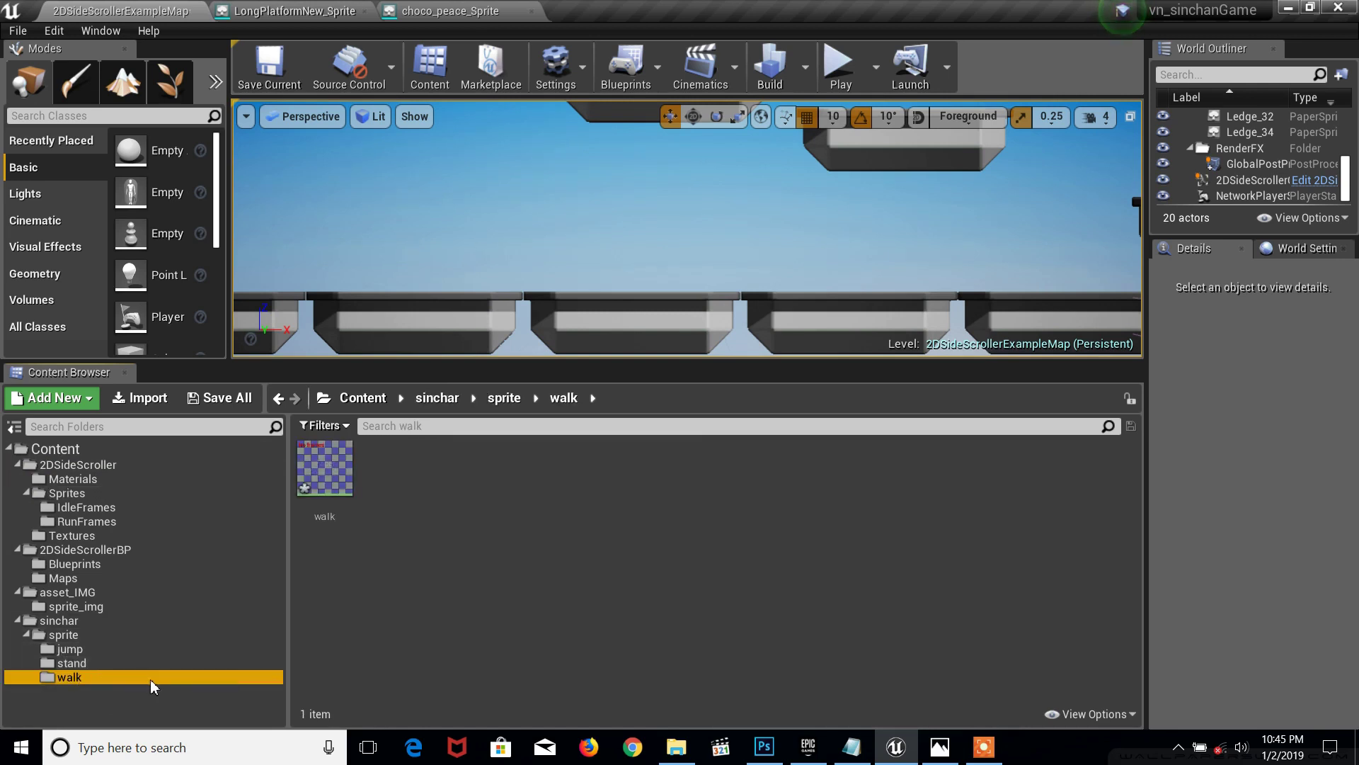
mouse_move(1198, 722)
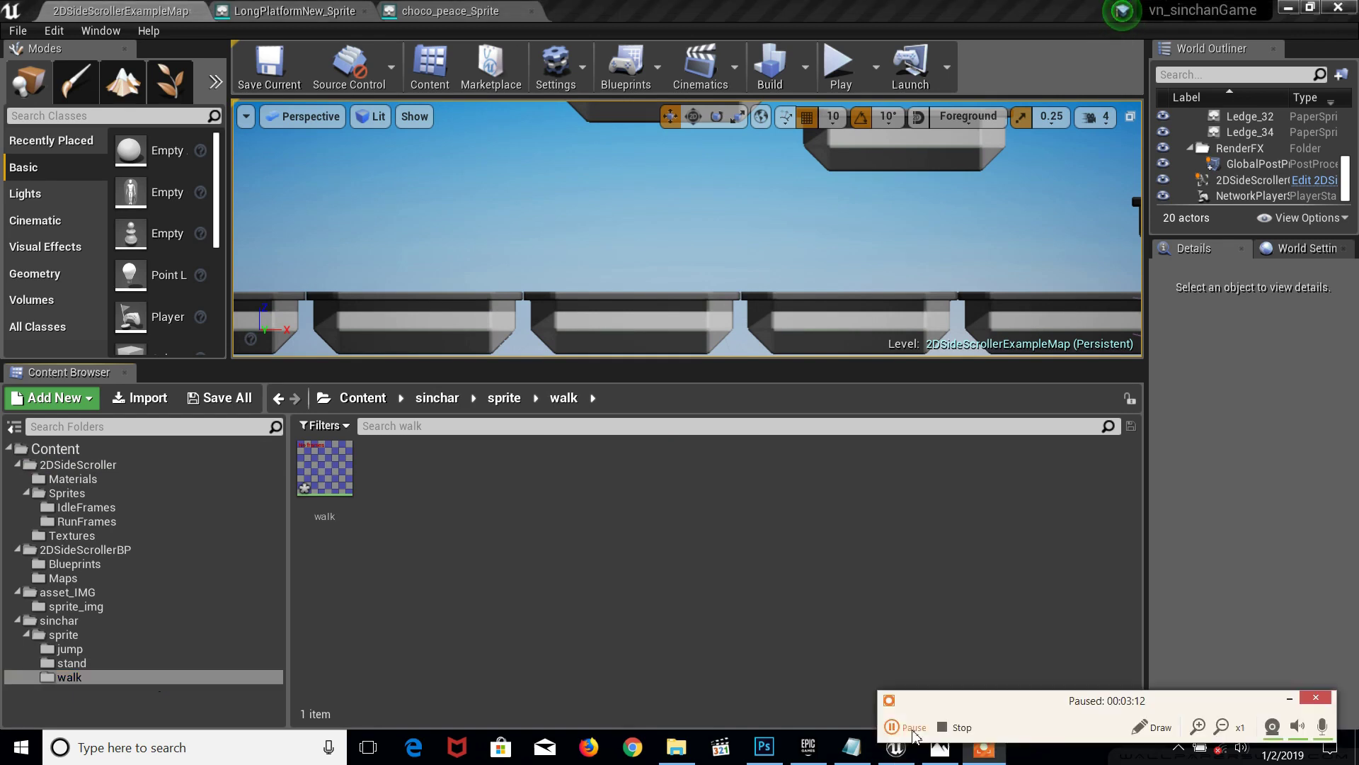
left_click(1288, 698)
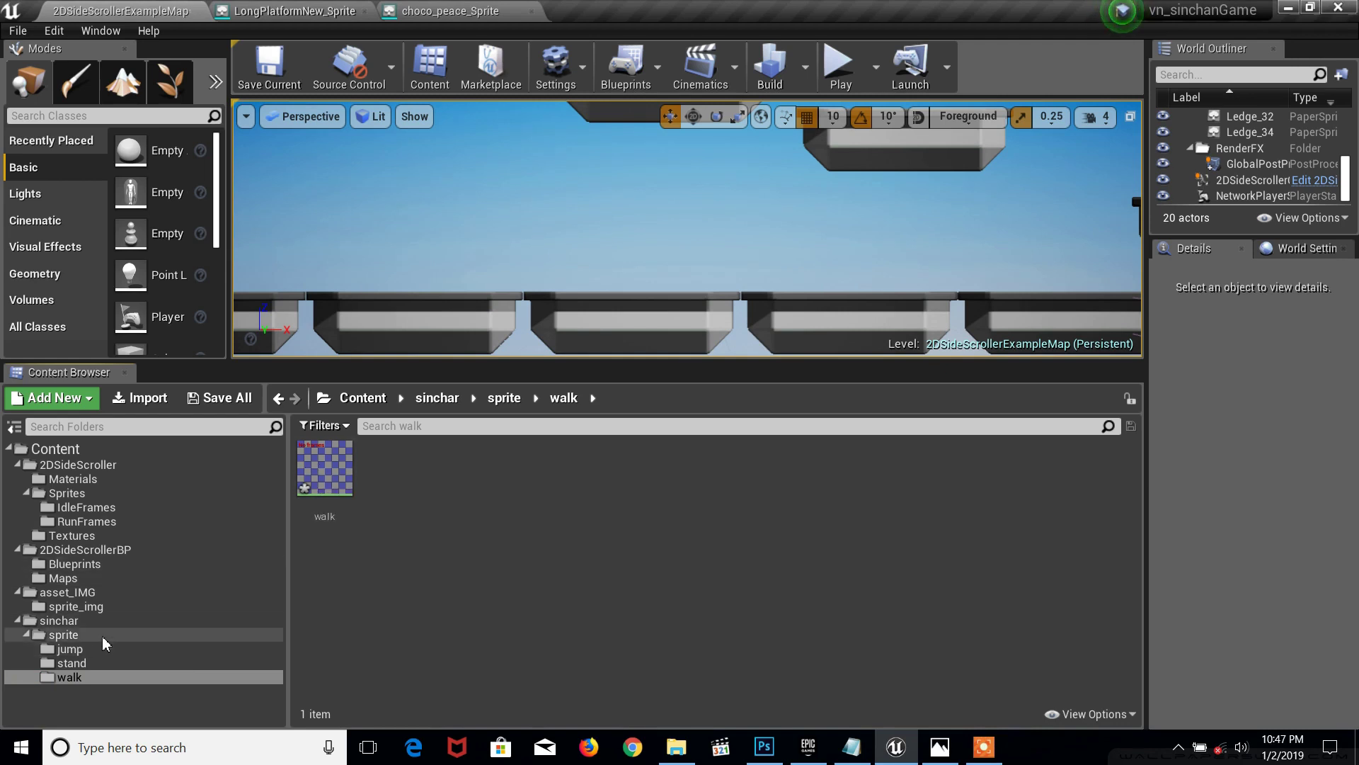
Step: Open the walk flipbook in a floating editor window beside the sprite folder's 1_Sprite–8_Sprite
double_click(337, 473)
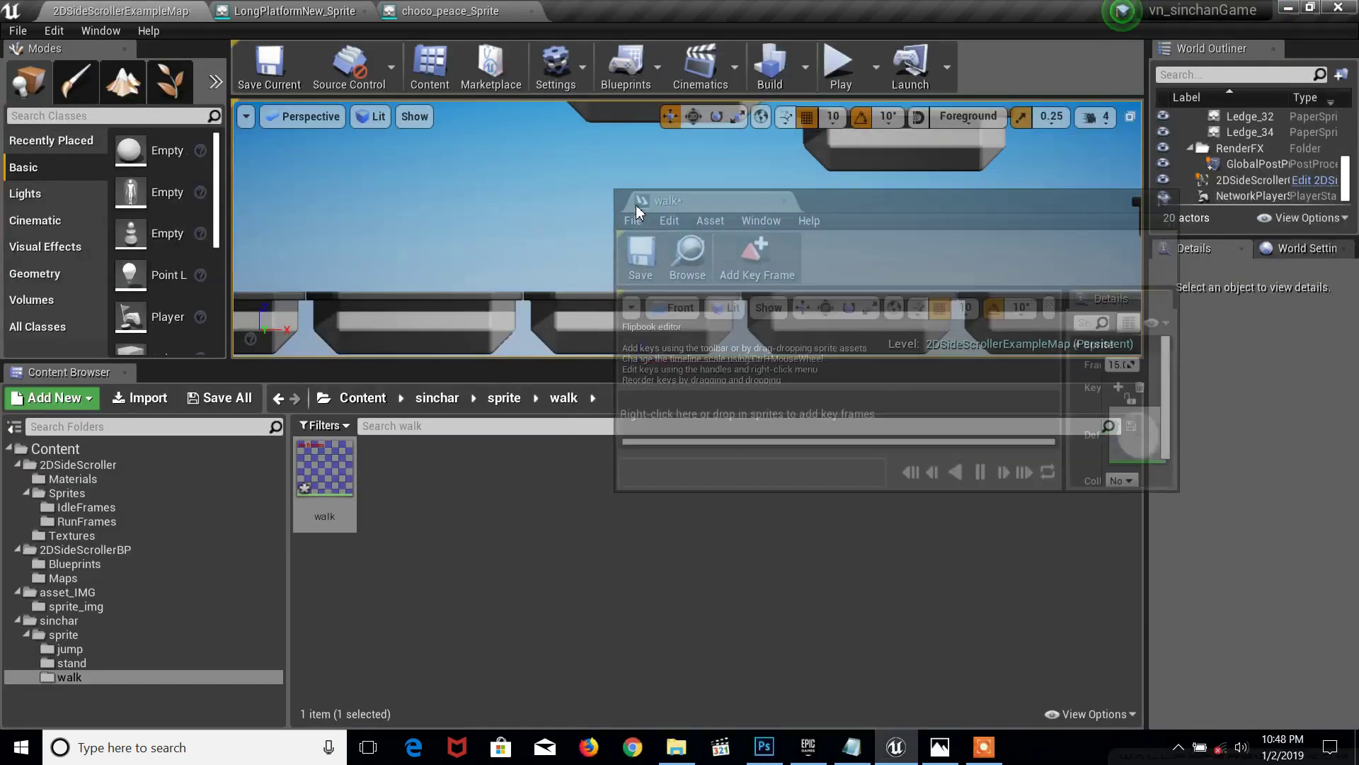
left_click_drag(579, 8, 657, 277)
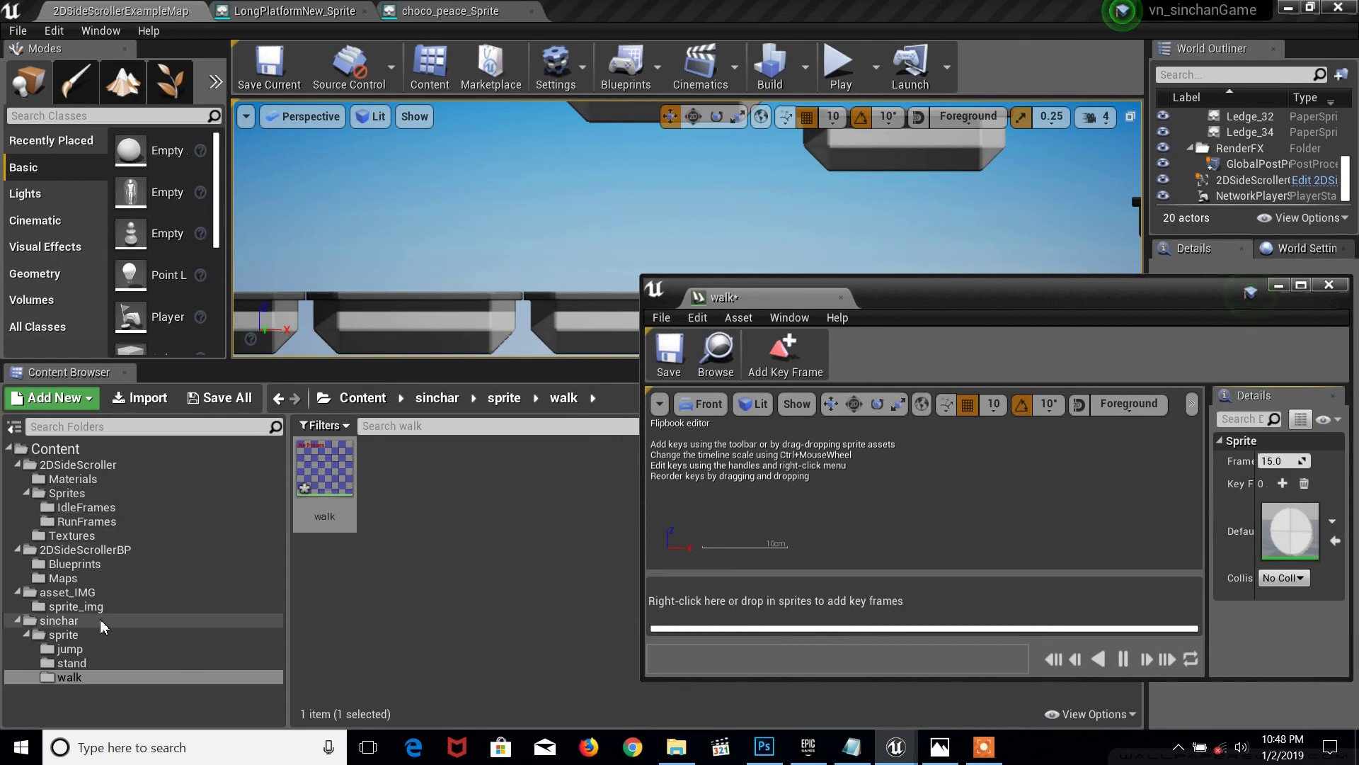
left_click(71, 621)
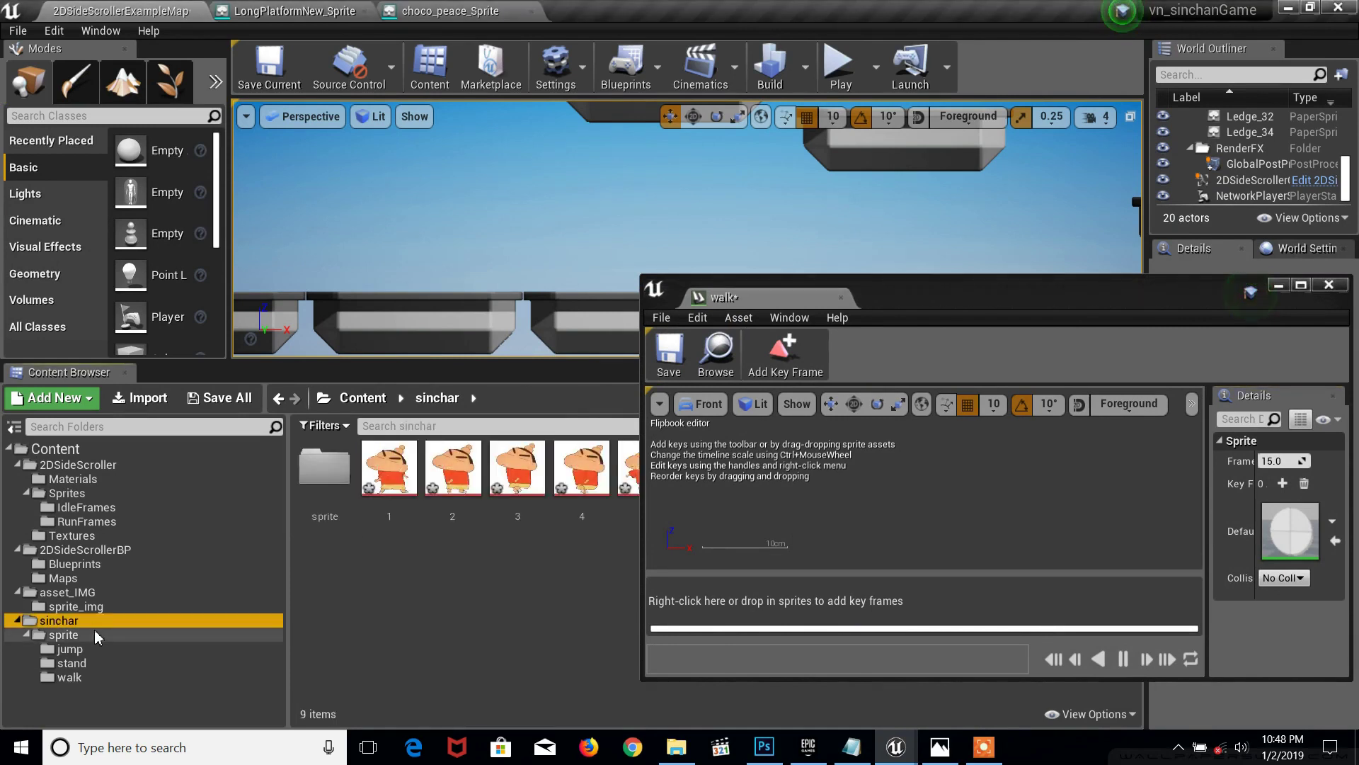
double_click(325, 468)
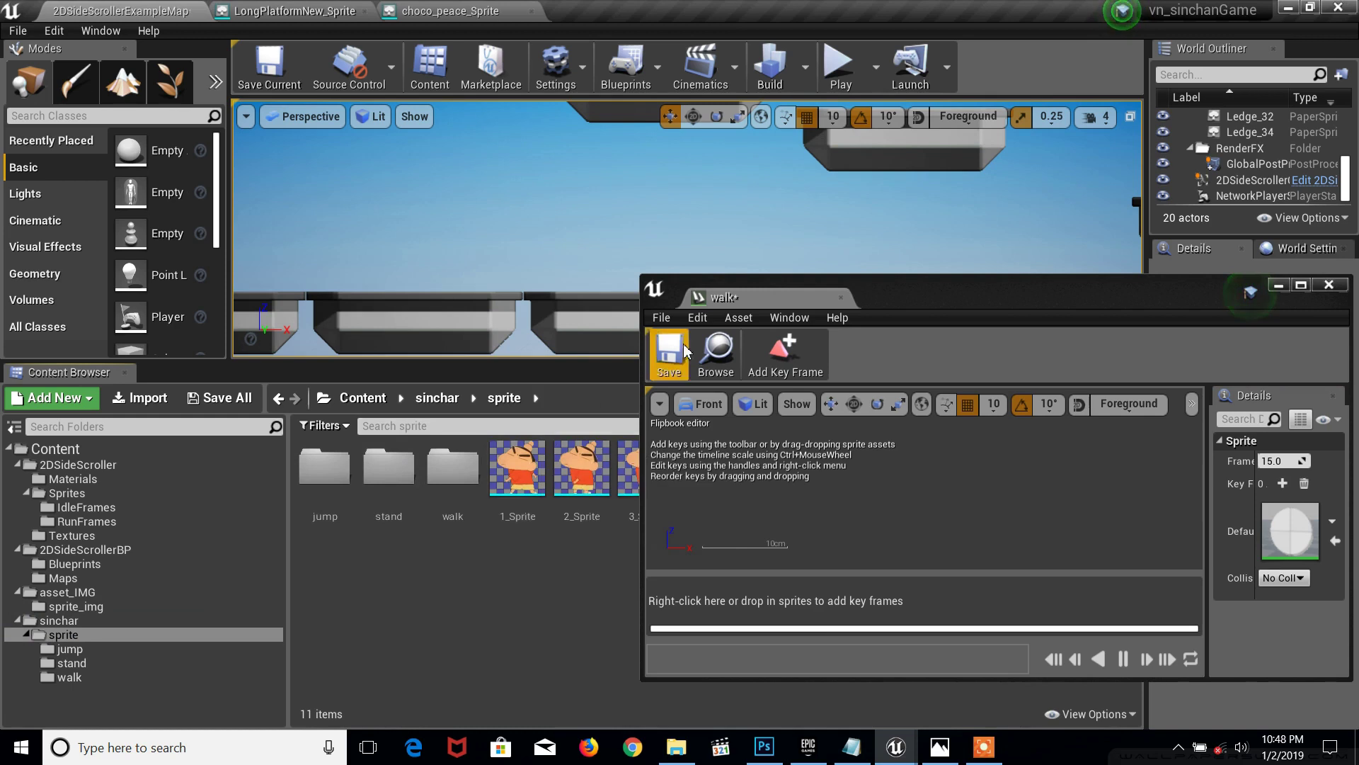
left_click_drag(936, 296, 383, 102)
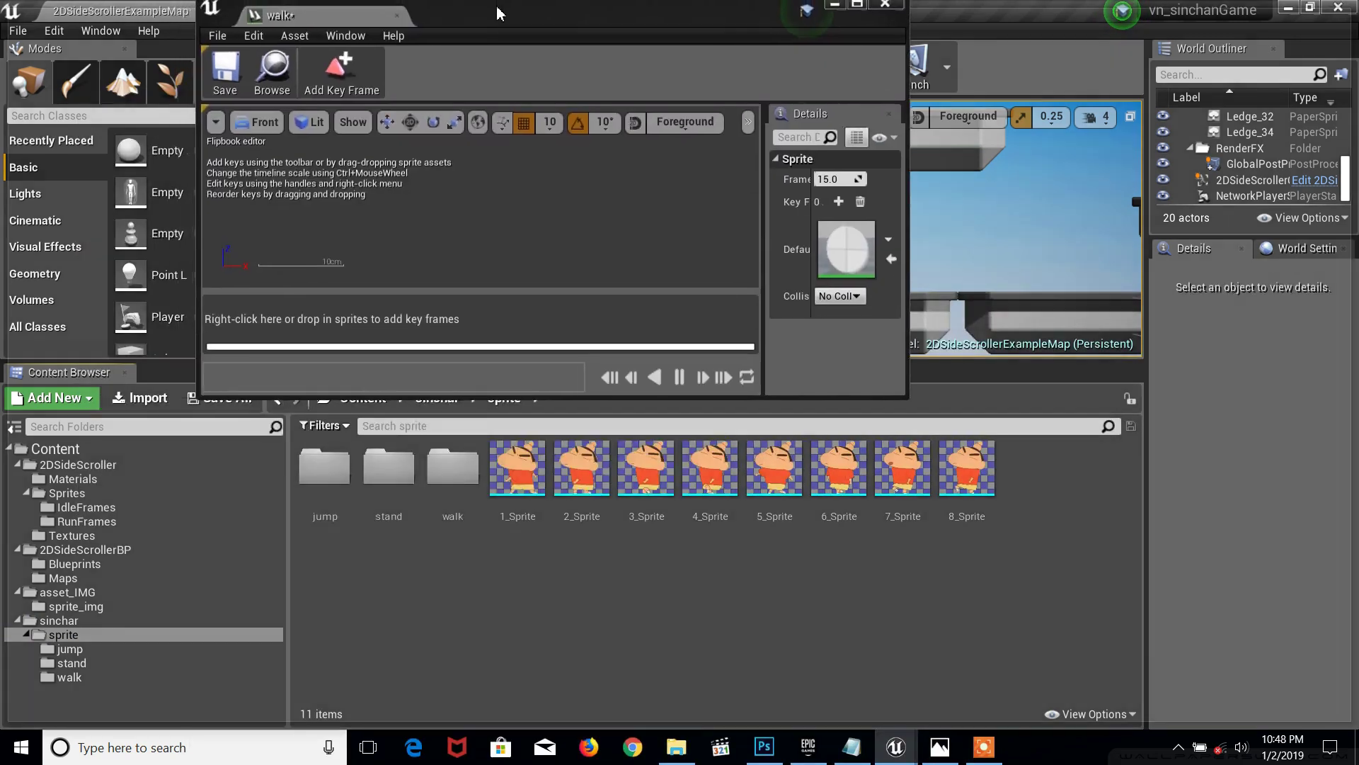
left_click_drag(383, 103, 502, 2)
double_click(511, 14)
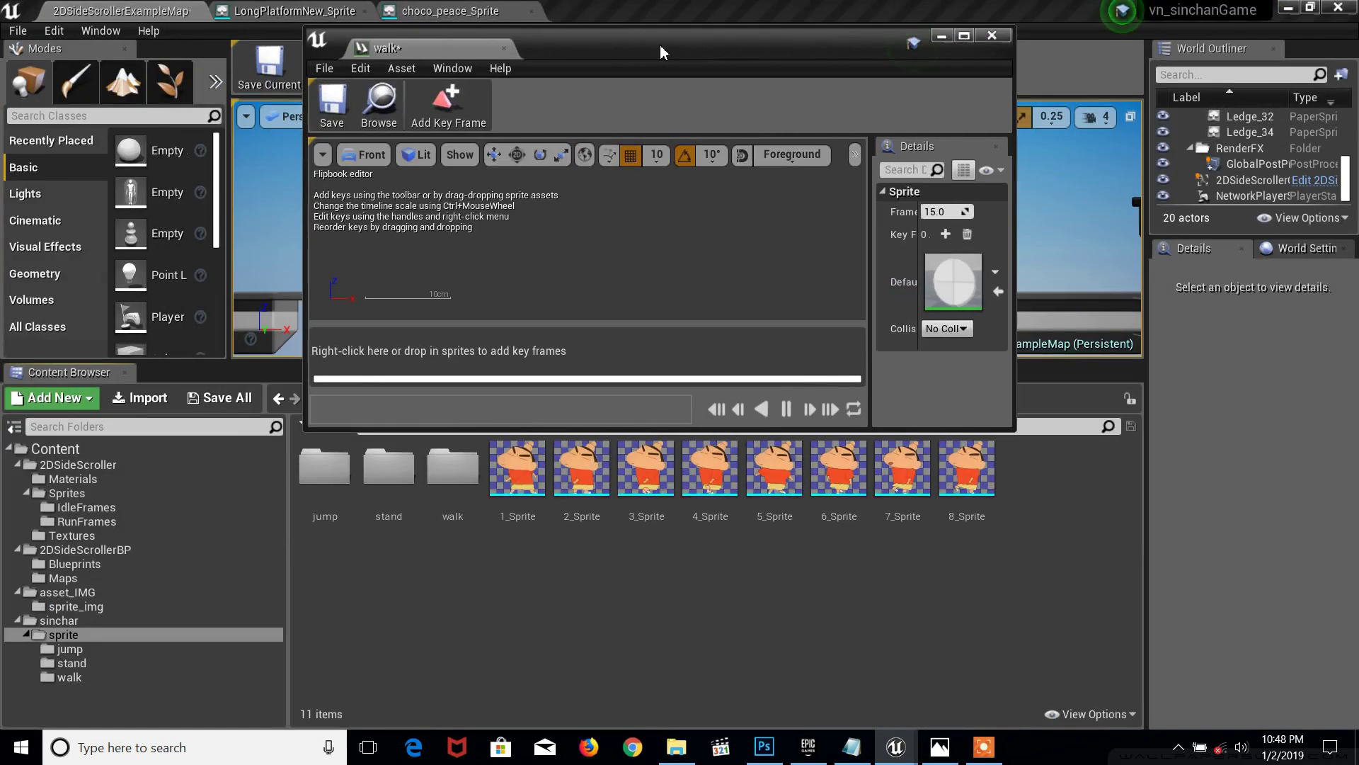
Step: Add 1_Sprite through 4_Sprite as the first four walk key frames
left_click(532, 497)
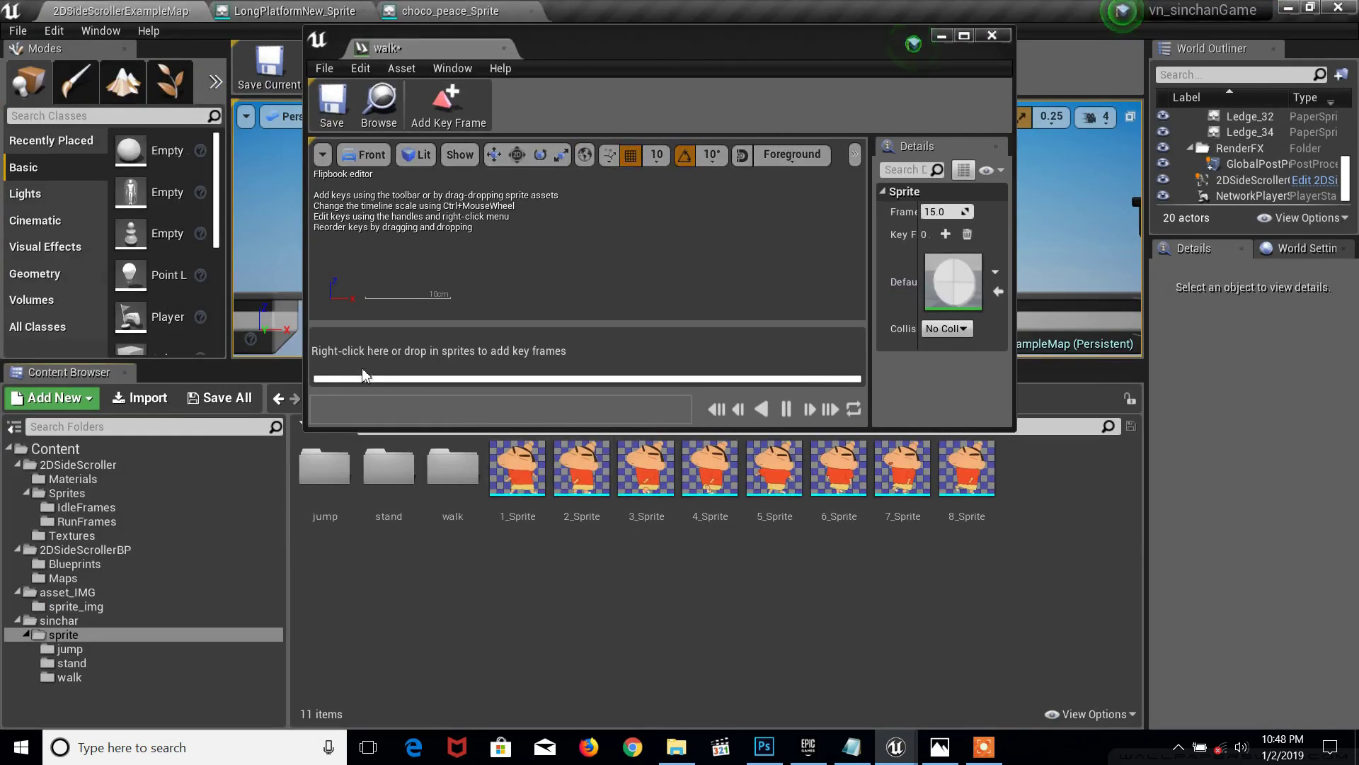
mouse_move(518, 471)
left_mouse_down()
mouse_move(528, 532)
mouse_move(363, 353)
left_mouse_up()
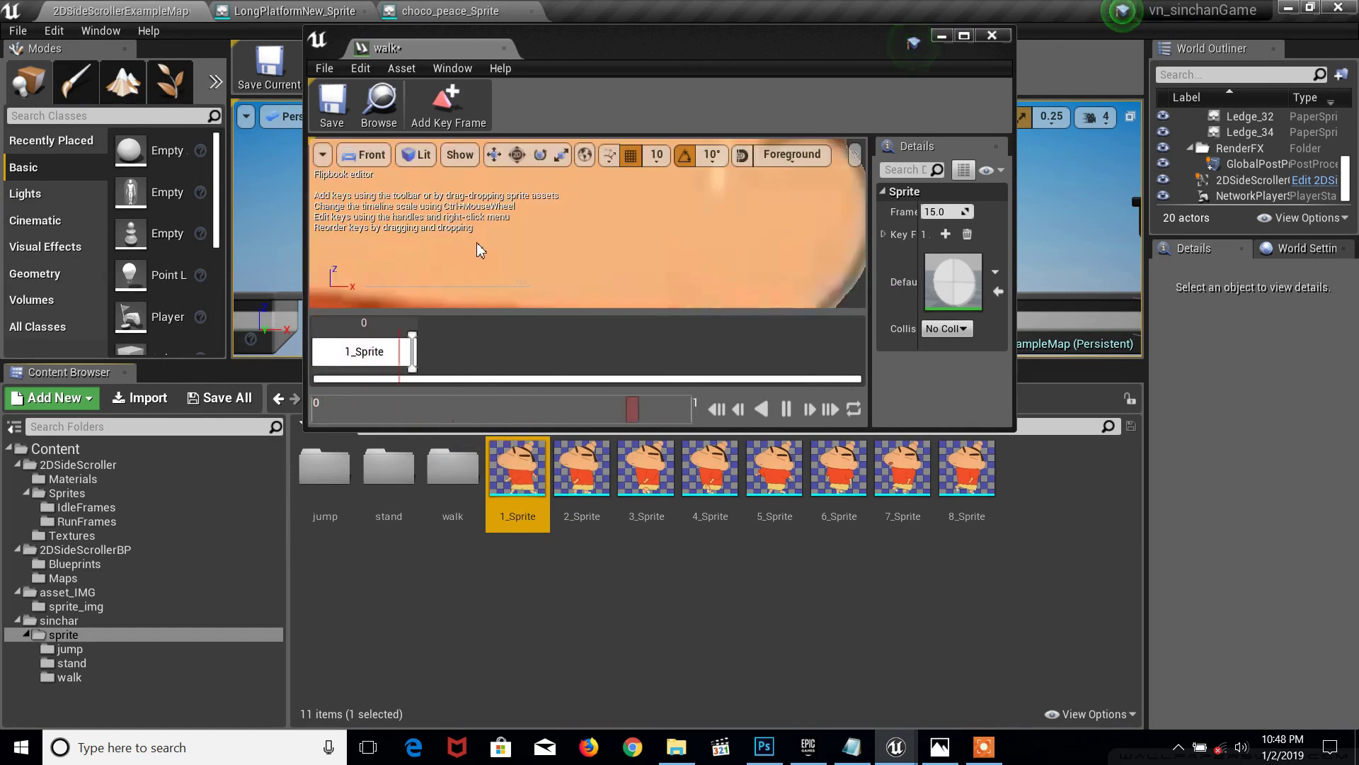
scroll(482, 246, "down", 5)
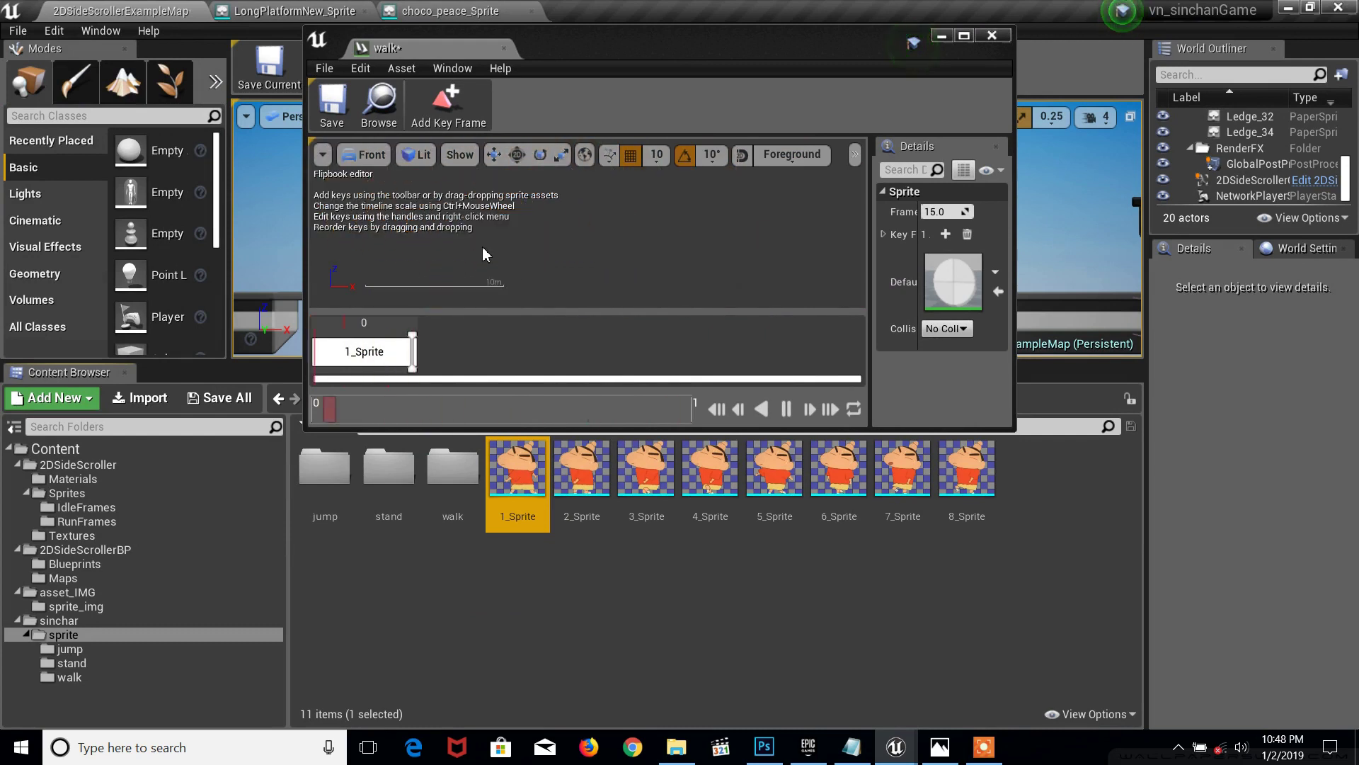
mouse_move(579, 475)
left_mouse_down()
mouse_move(448, 382)
mouse_move(453, 352)
left_mouse_up()
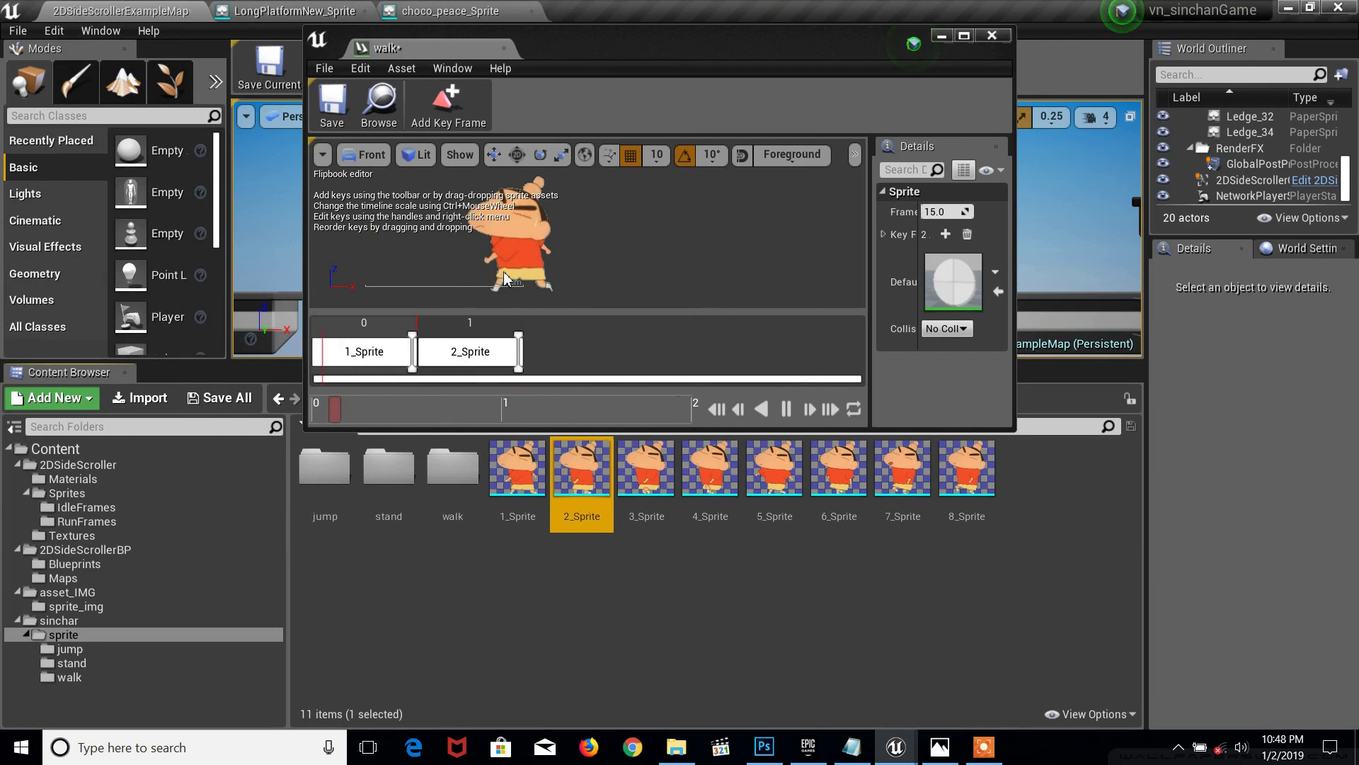
left_click(646, 467)
left_click_drag(645, 467, 588, 348)
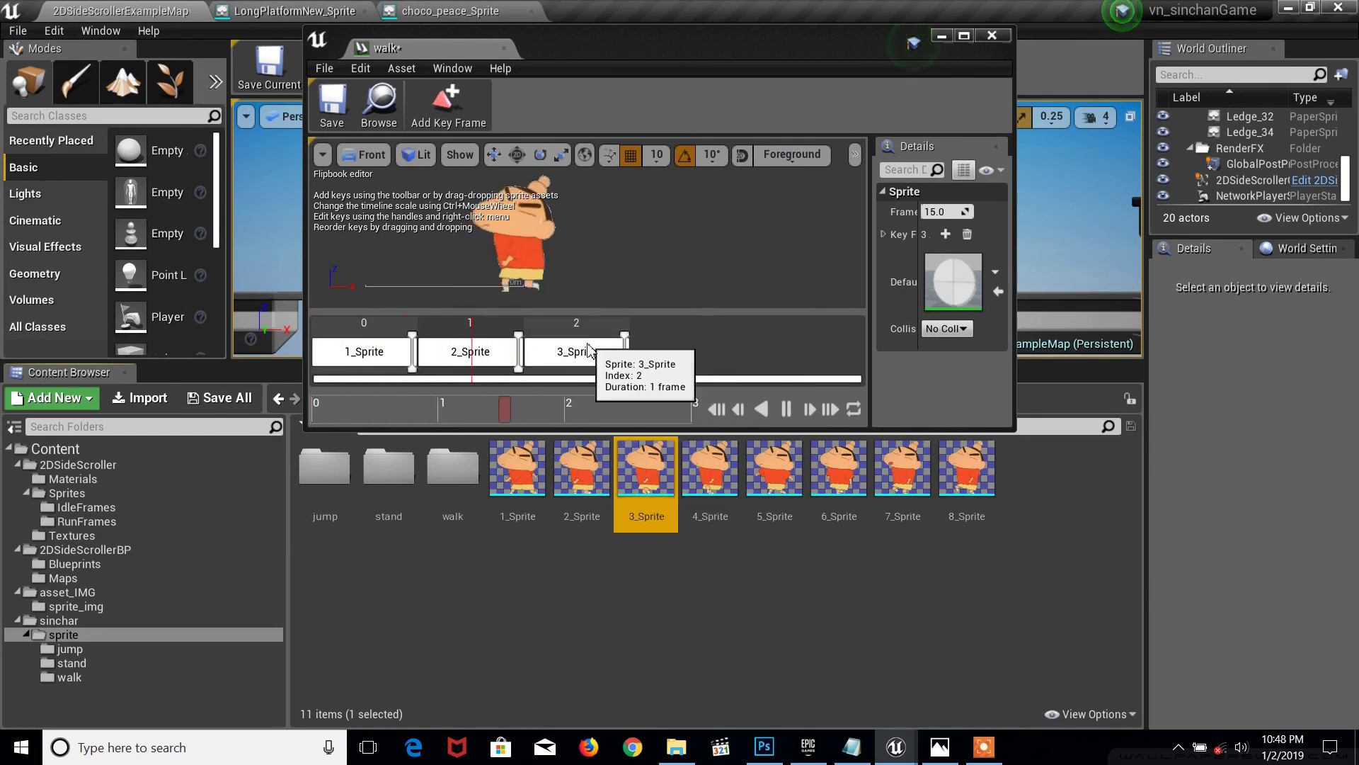
left_click_drag(710, 467, 674, 348)
Step: Add 5_Sprite through 8_Sprite as the remaining key frames
left_click_drag(787, 479, 767, 374)
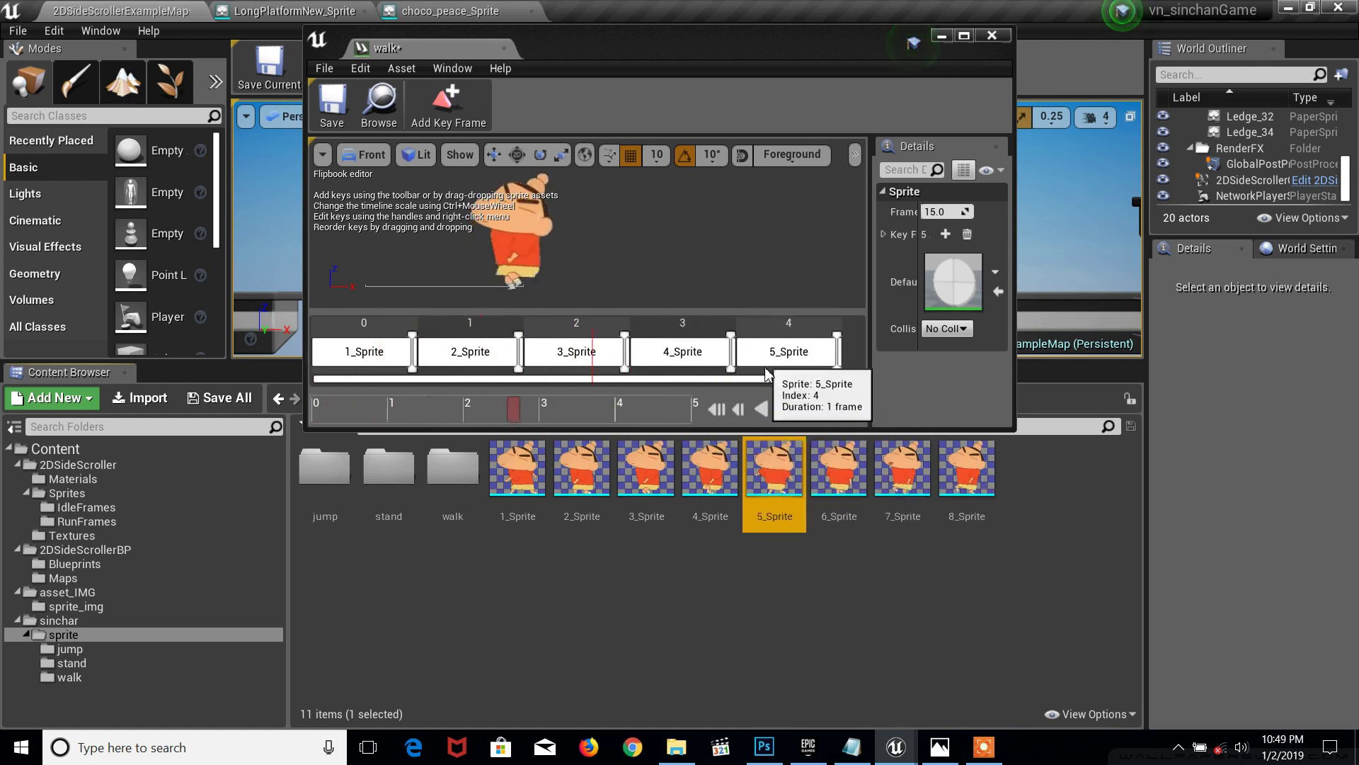
left_click_drag(841, 453, 853, 357)
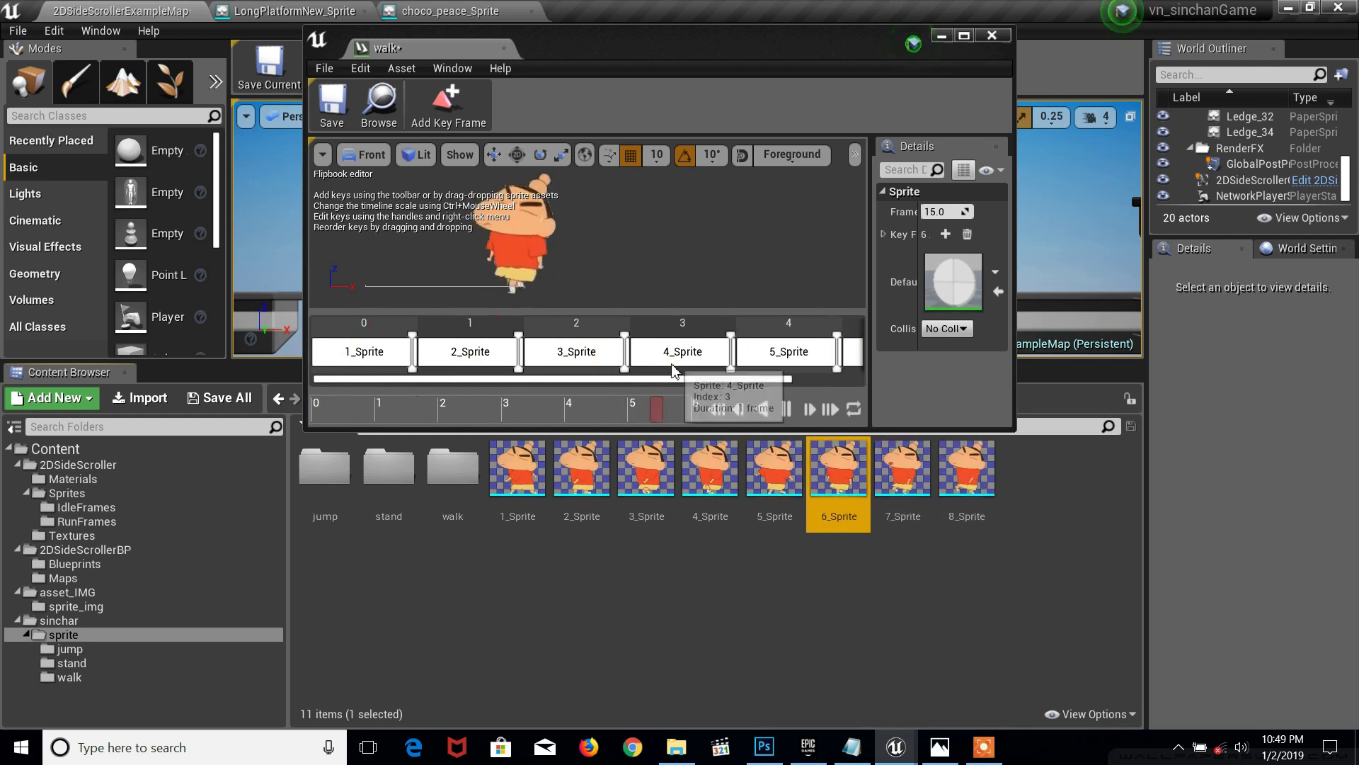
left_click_drag(674, 380, 744, 379)
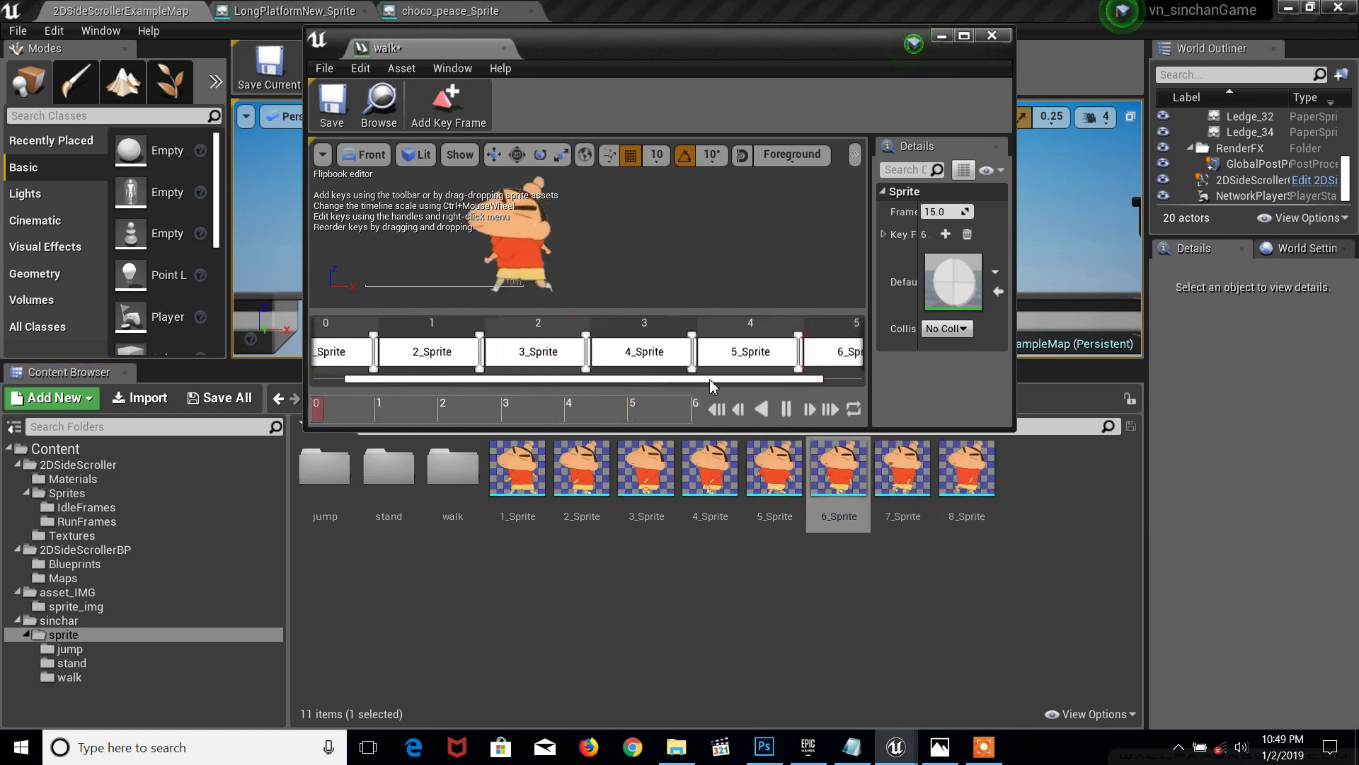
left_click_drag(928, 481, 863, 352)
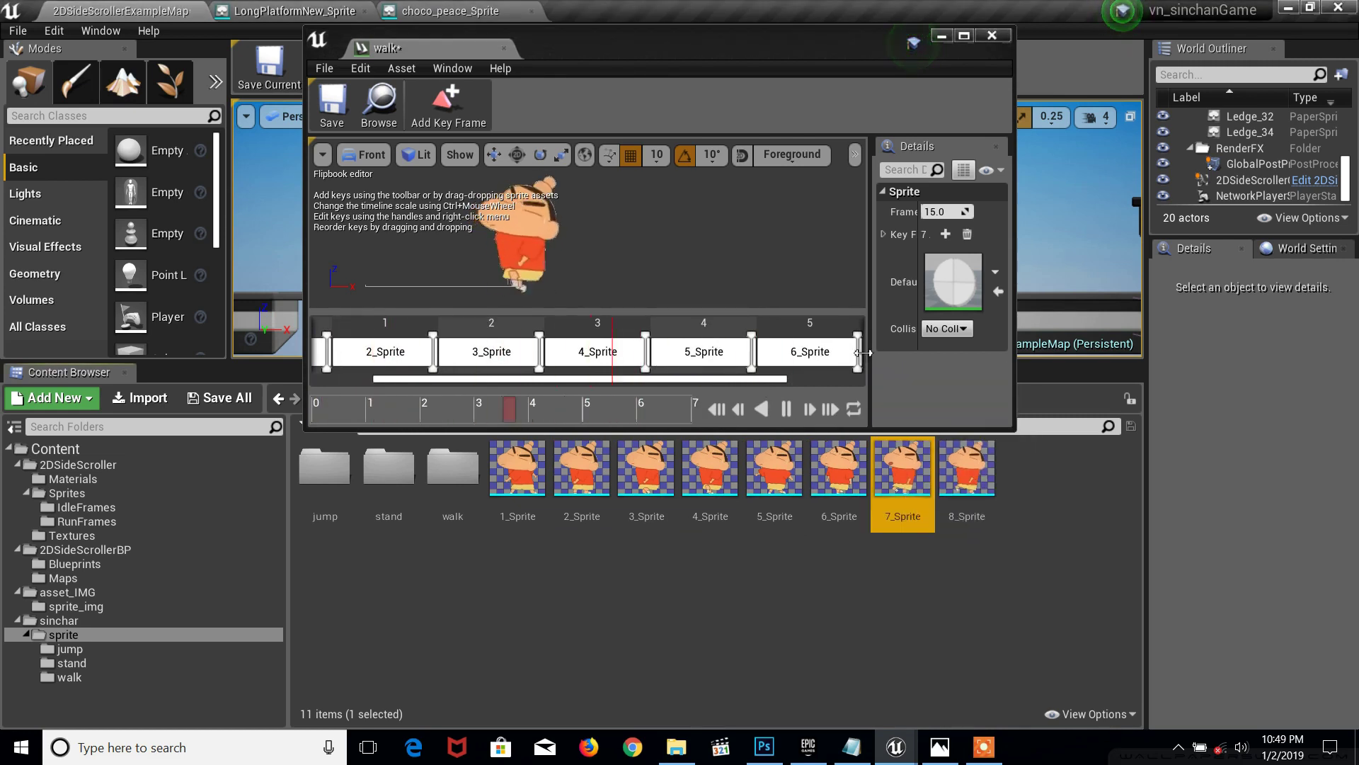
left_click_drag(718, 386, 792, 382)
left_click(966, 468)
mouse_move(919, 451)
left_mouse_down()
mouse_move(865, 371)
mouse_move(856, 387)
left_mouse_up()
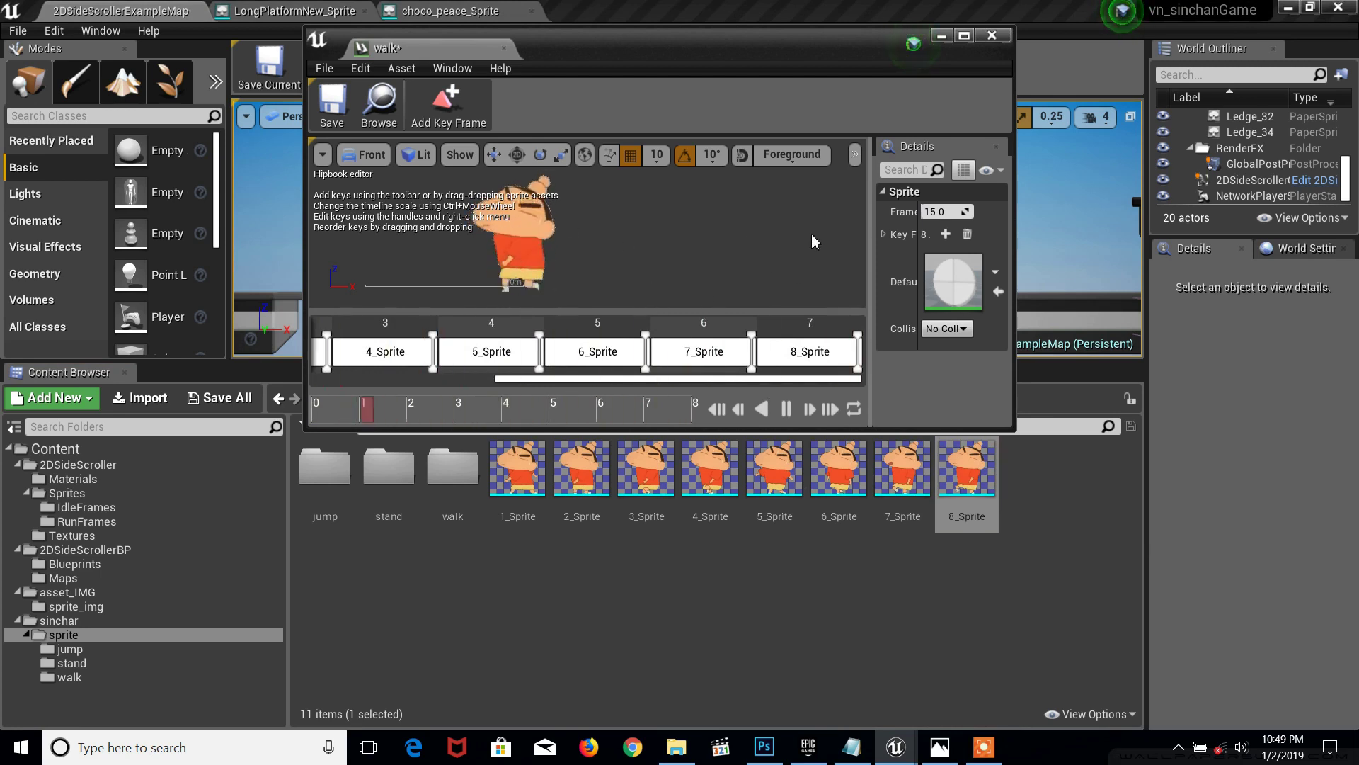
left_click(944, 209)
type("10")
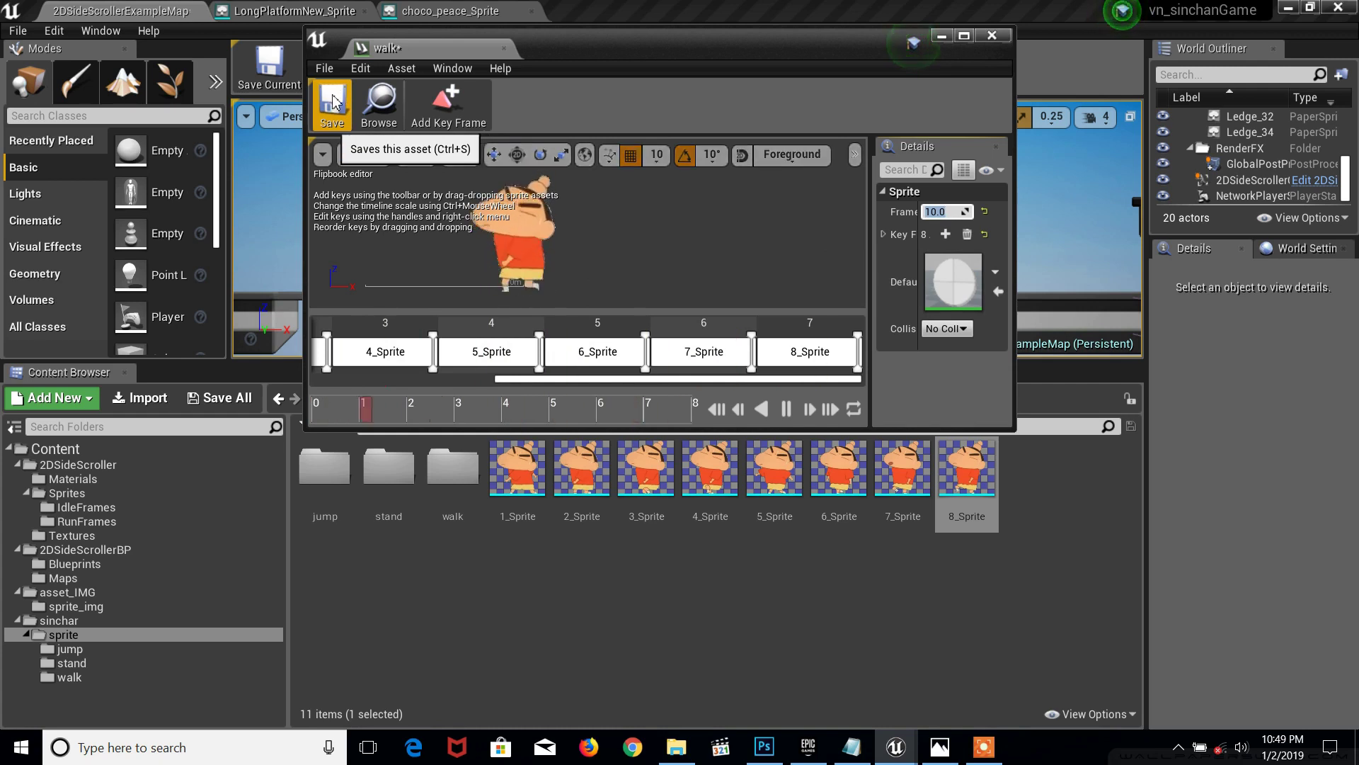
Step: Save the walk flipbook at 10 fps, dock its editor tab, and return to 2DSideScrollerExampleMap
mouse_move(532, 47)
left_mouse_down()
mouse_move(706, 46)
mouse_move(683, 54)
left_mouse_up()
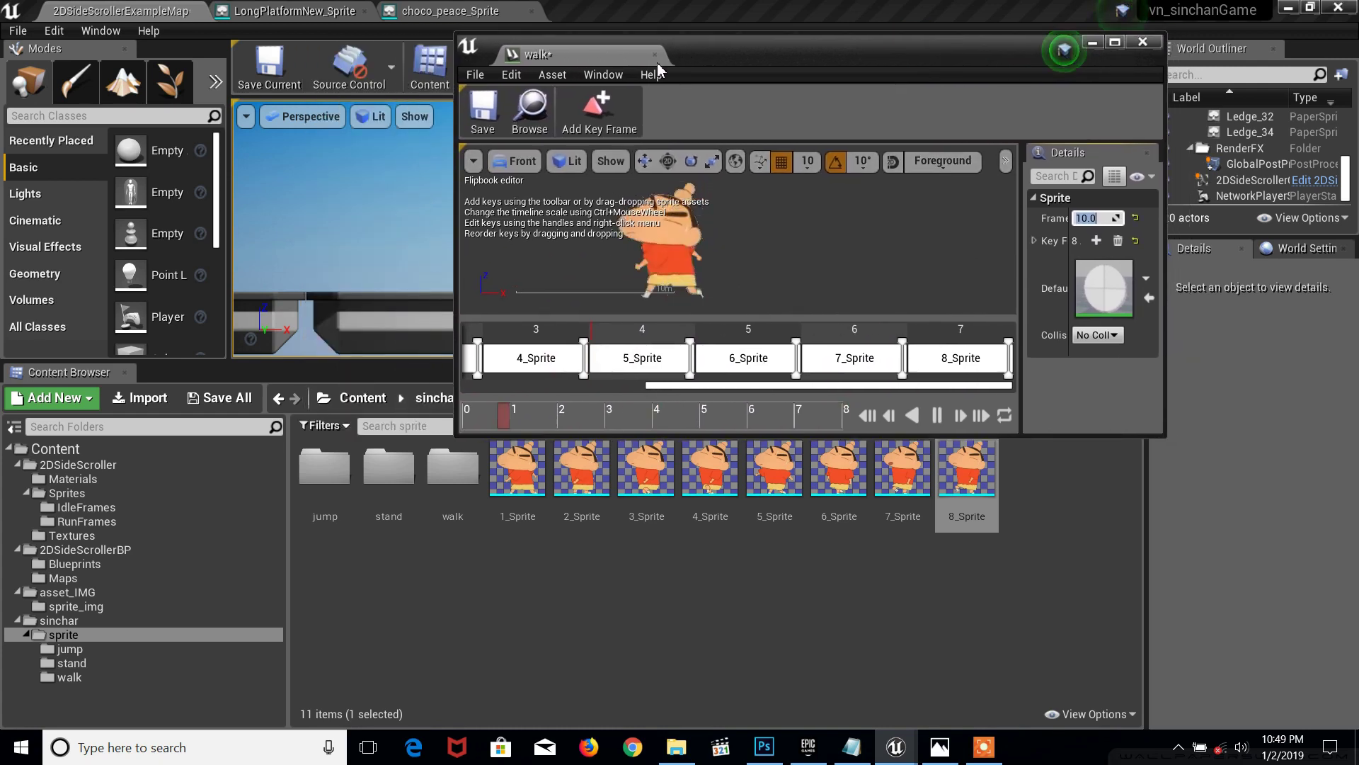
left_click(82, 677)
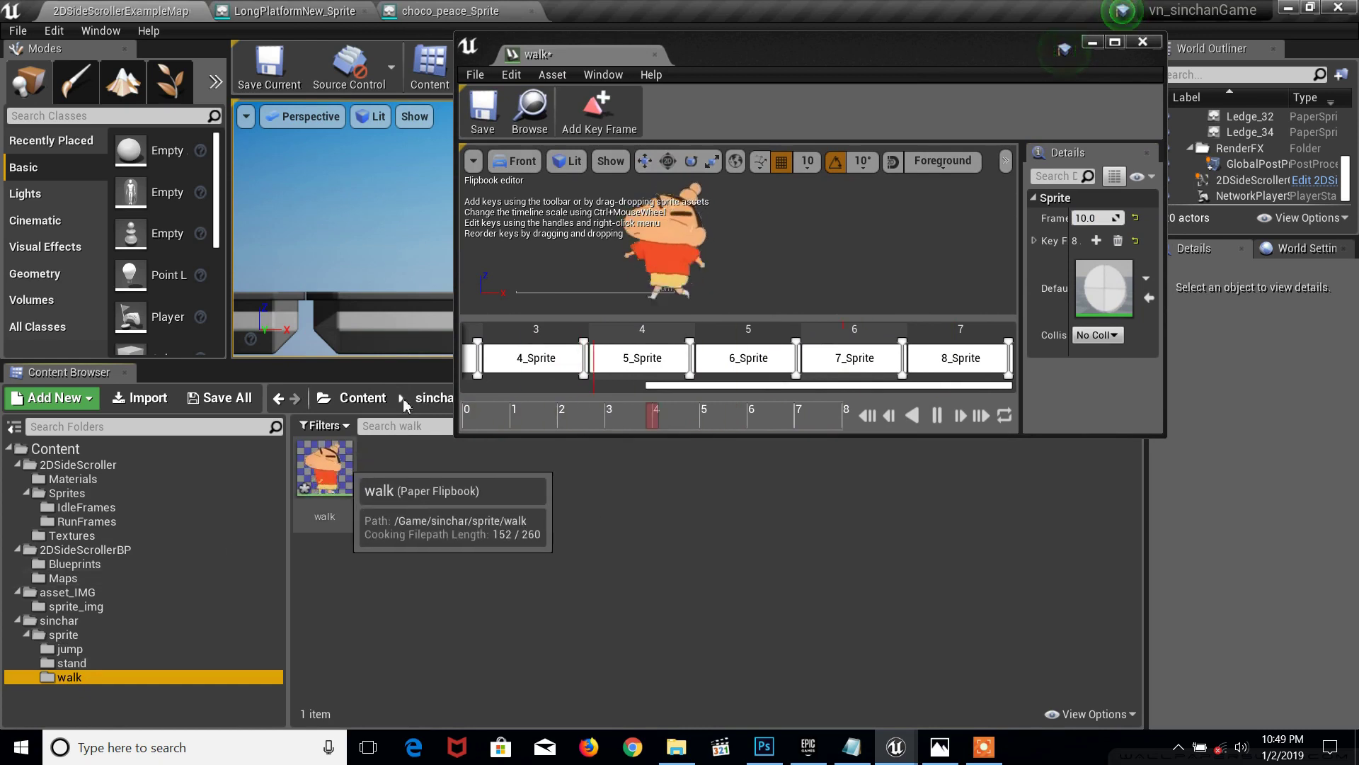
left_click(483, 109)
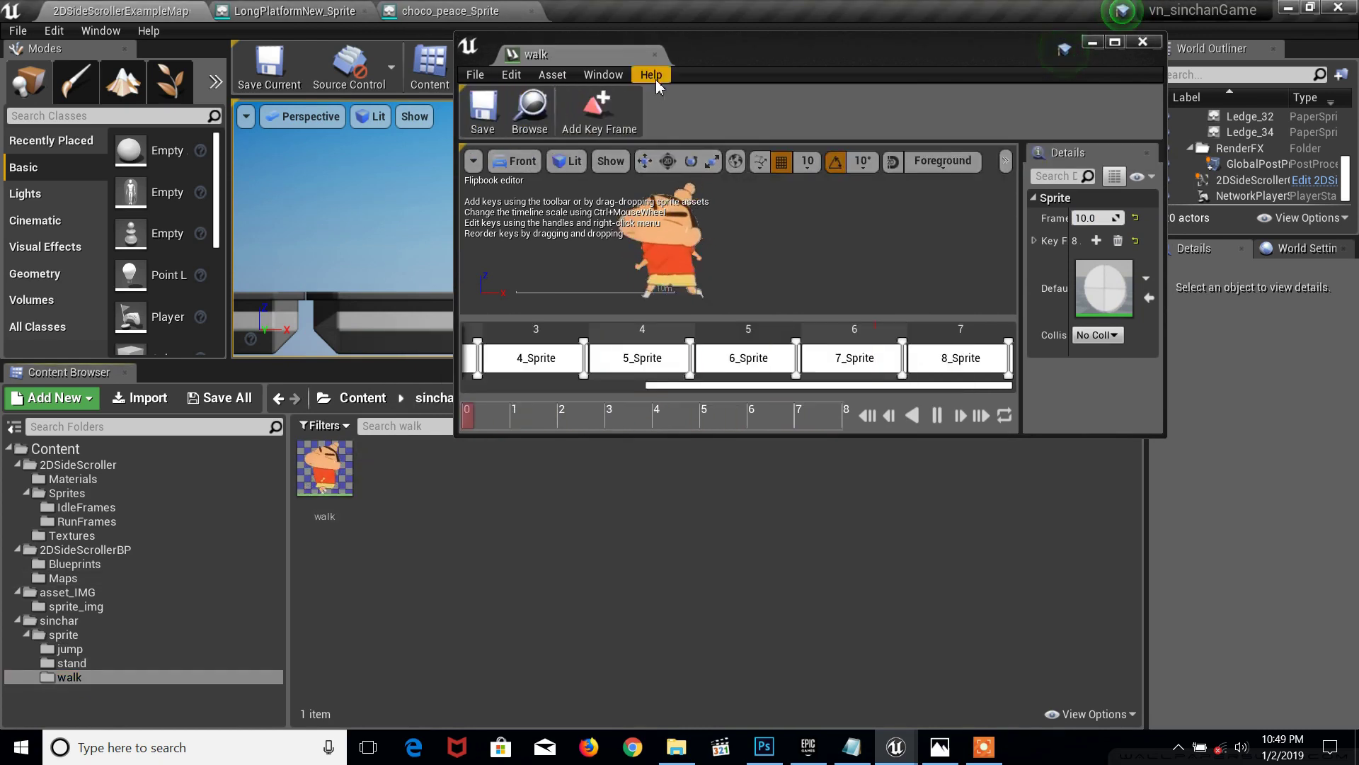
left_click_drag(538, 54, 581, 10)
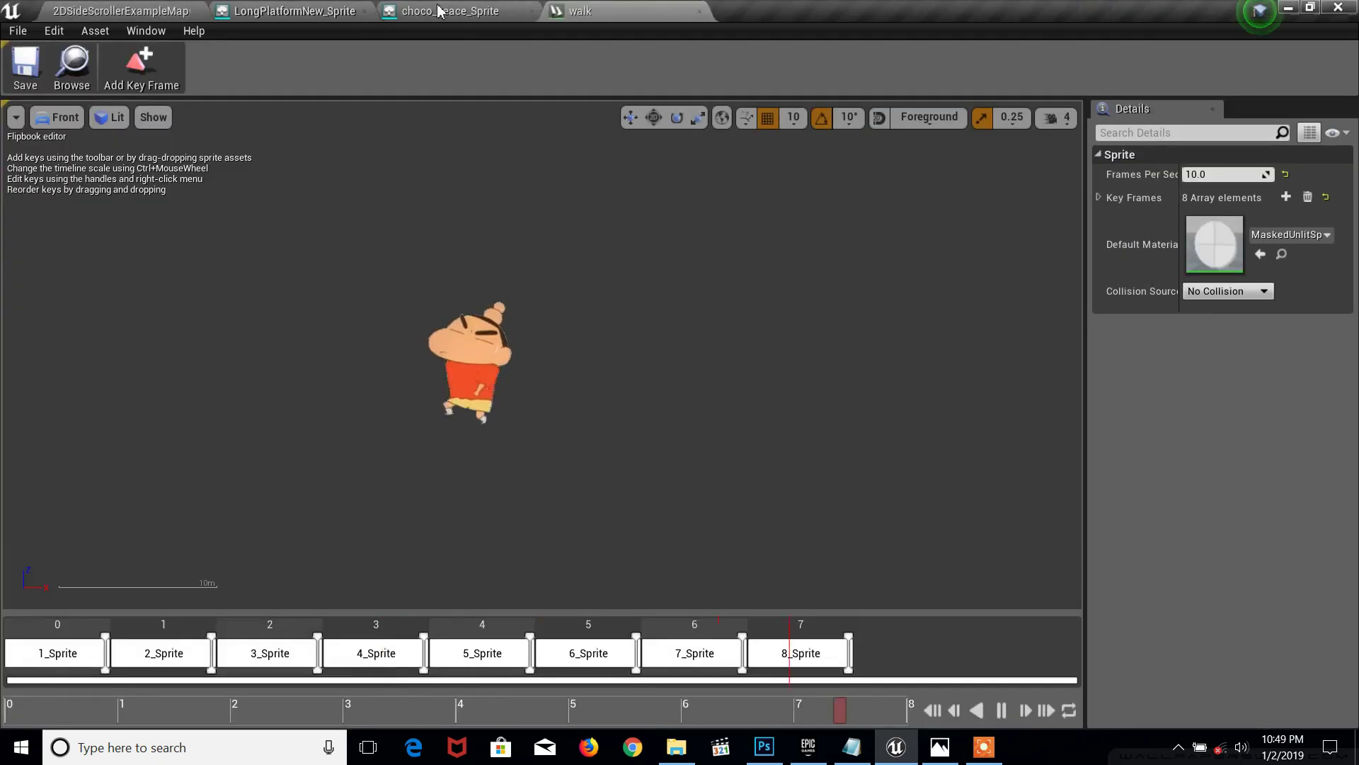
left_click(39, 9)
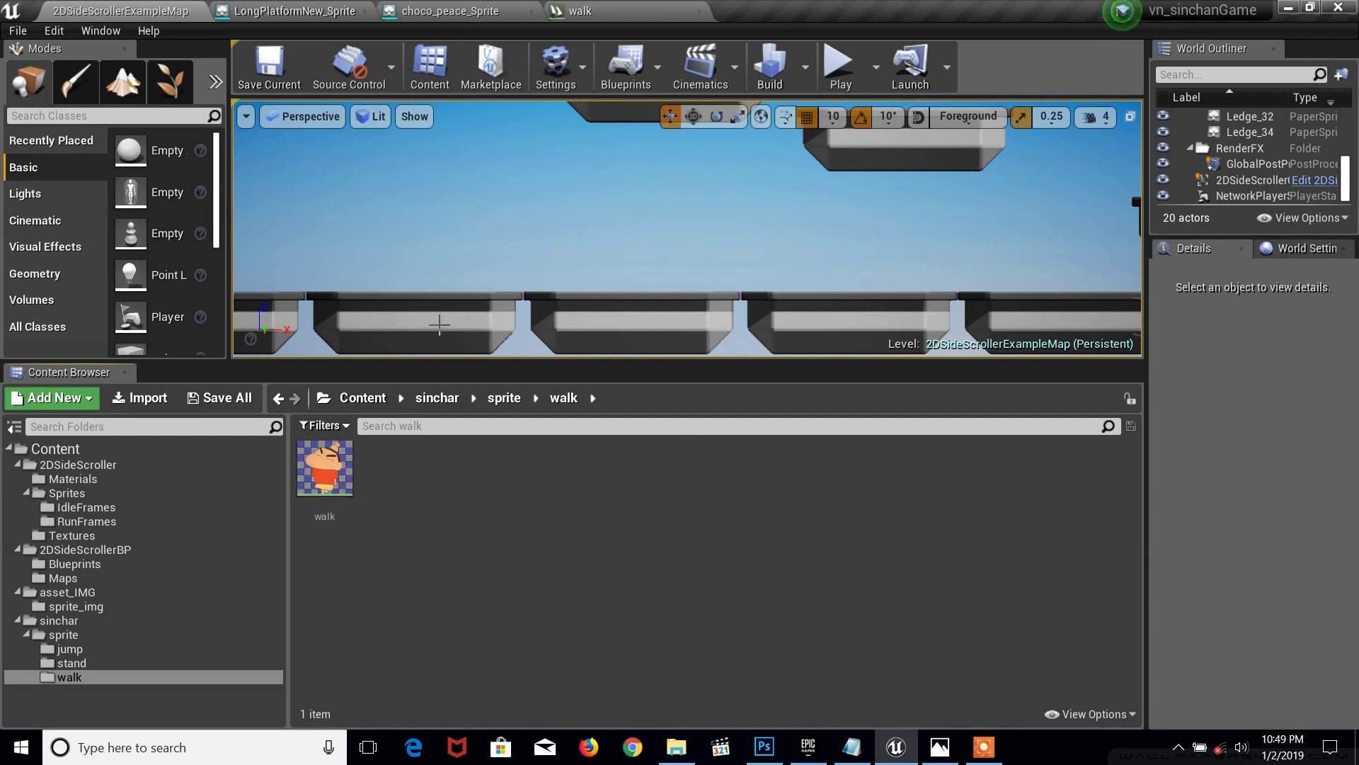
Step: Drop the walk flipbook into the level and shift it along Y to 200, -60 among the platforms
right_click_drag(439, 323, 472, 248)
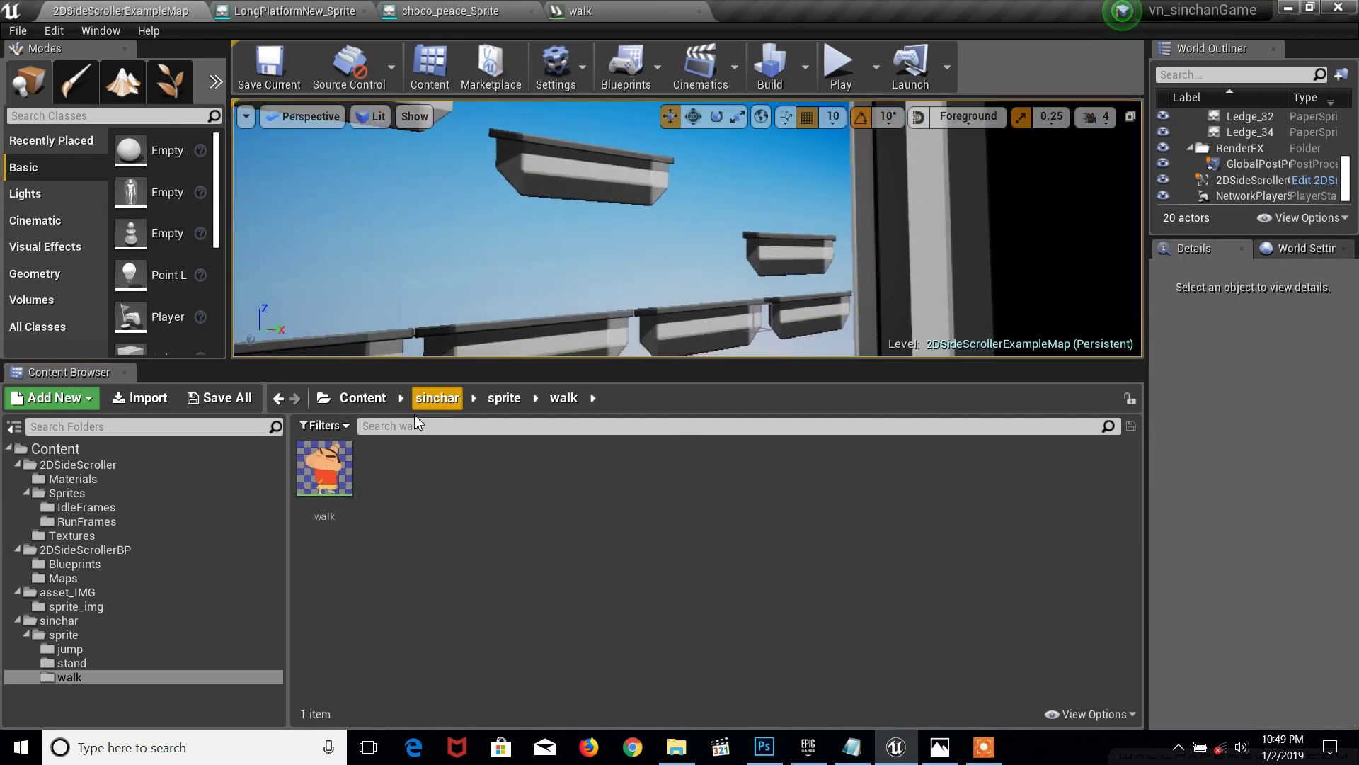
right_click_drag(471, 248, 484, 316)
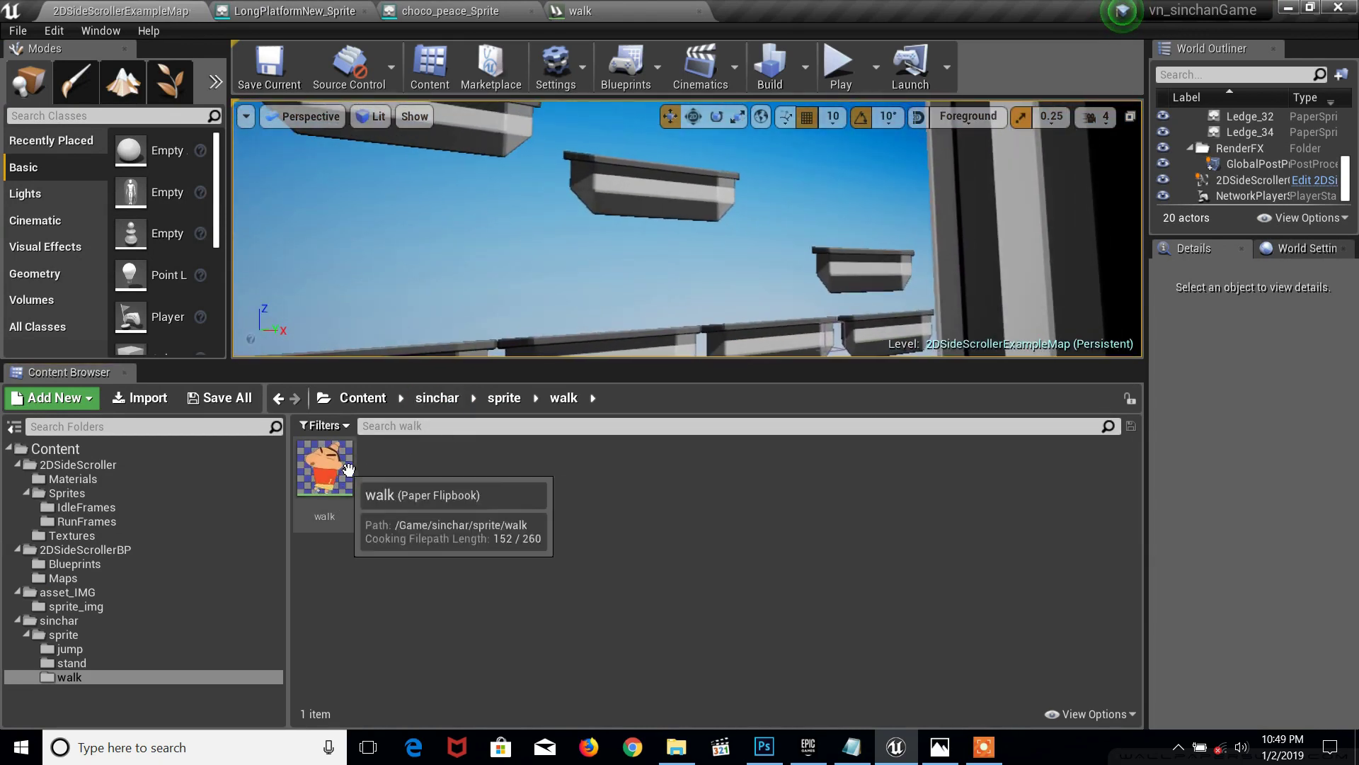
left_click_drag(347, 471, 552, 215)
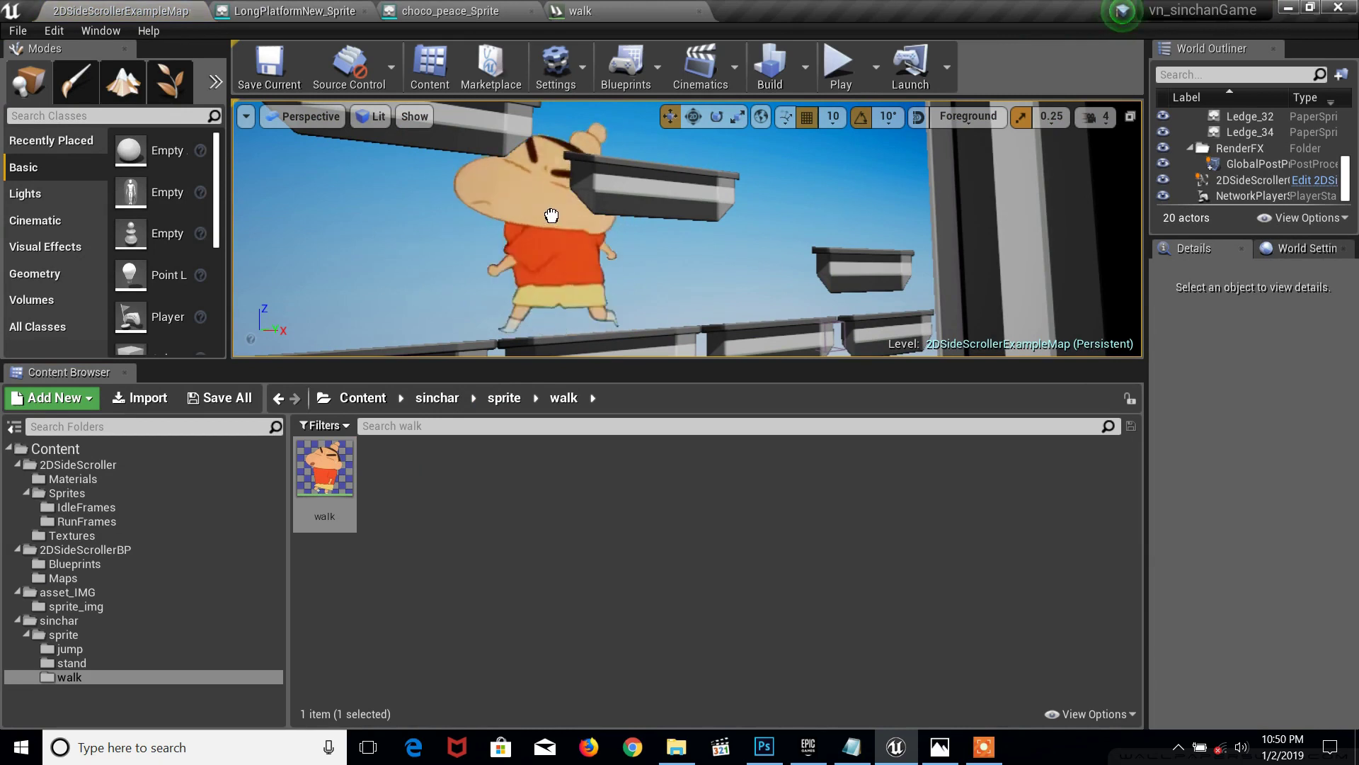
left_click_drag(551, 216, 580, 188)
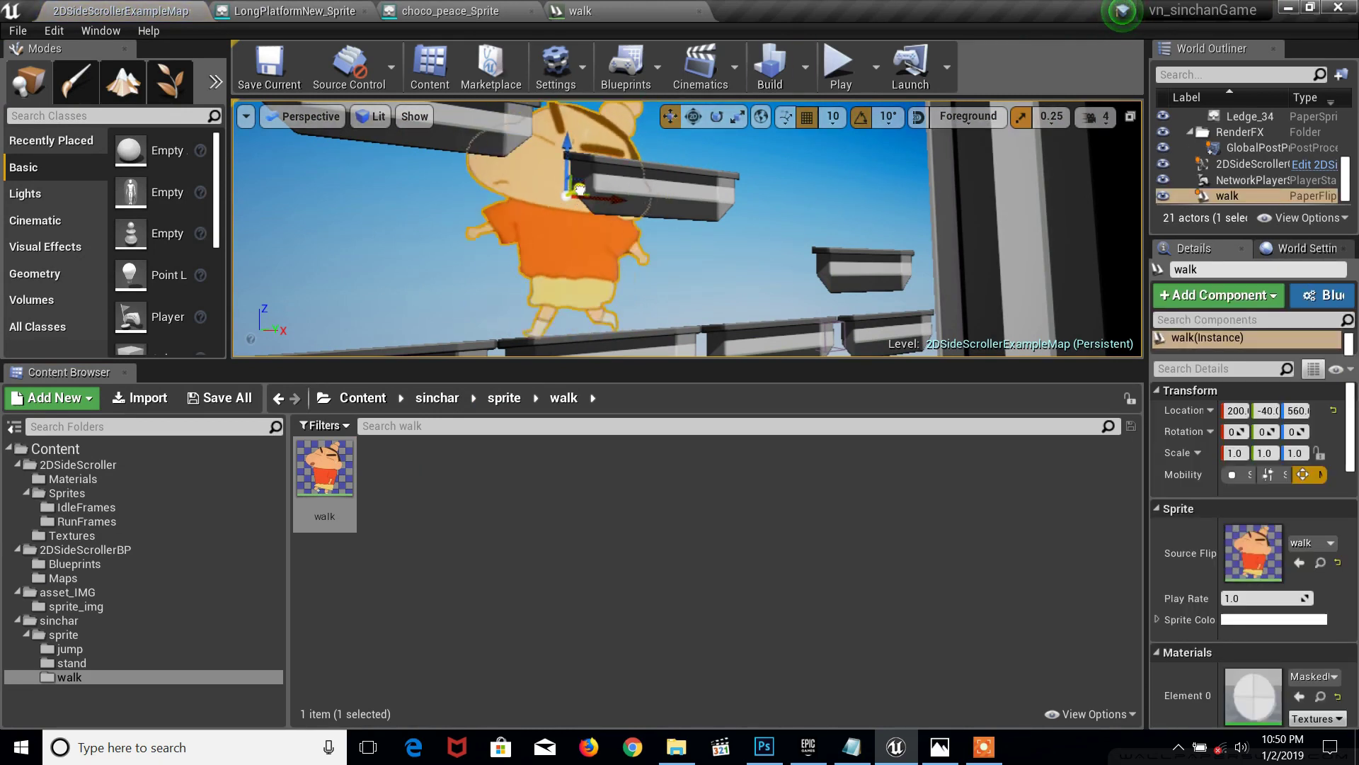
left_click_drag(581, 188, 613, 188)
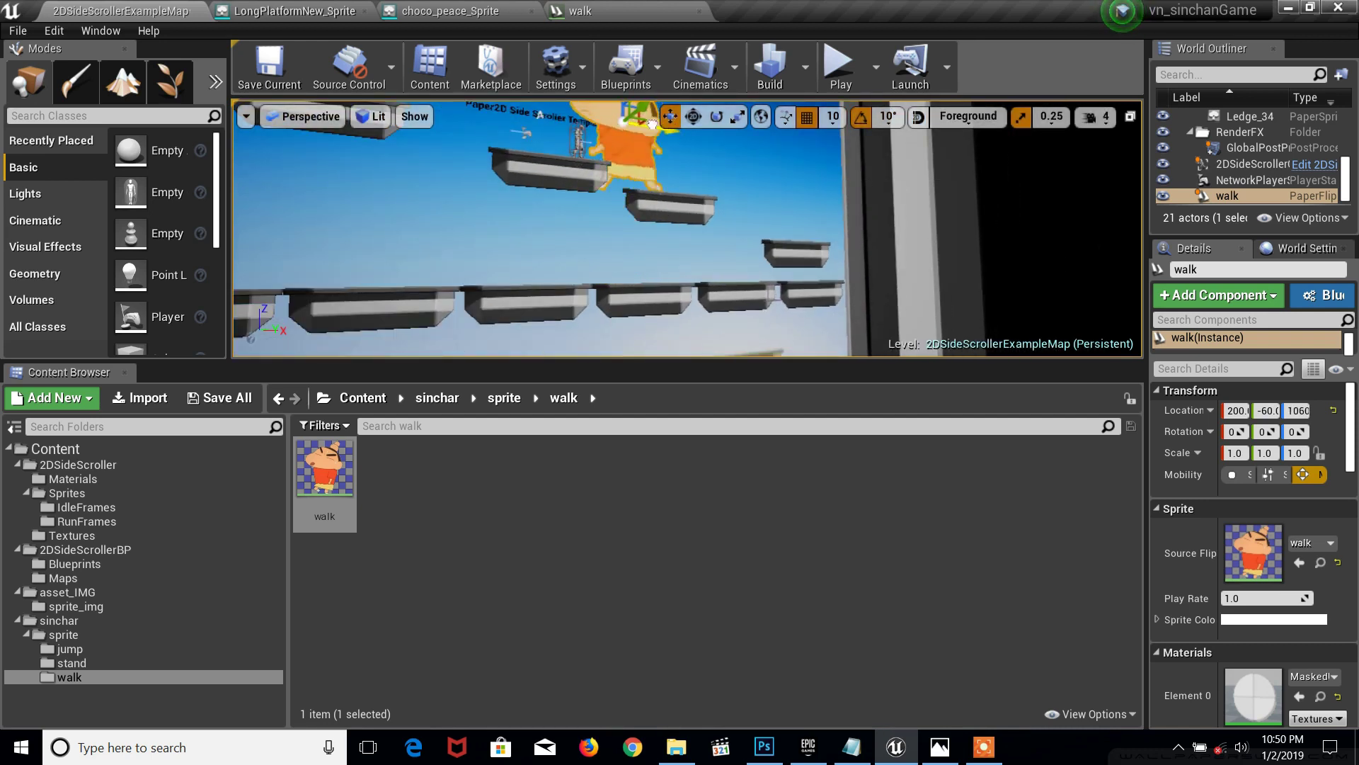
left_click(835, 71)
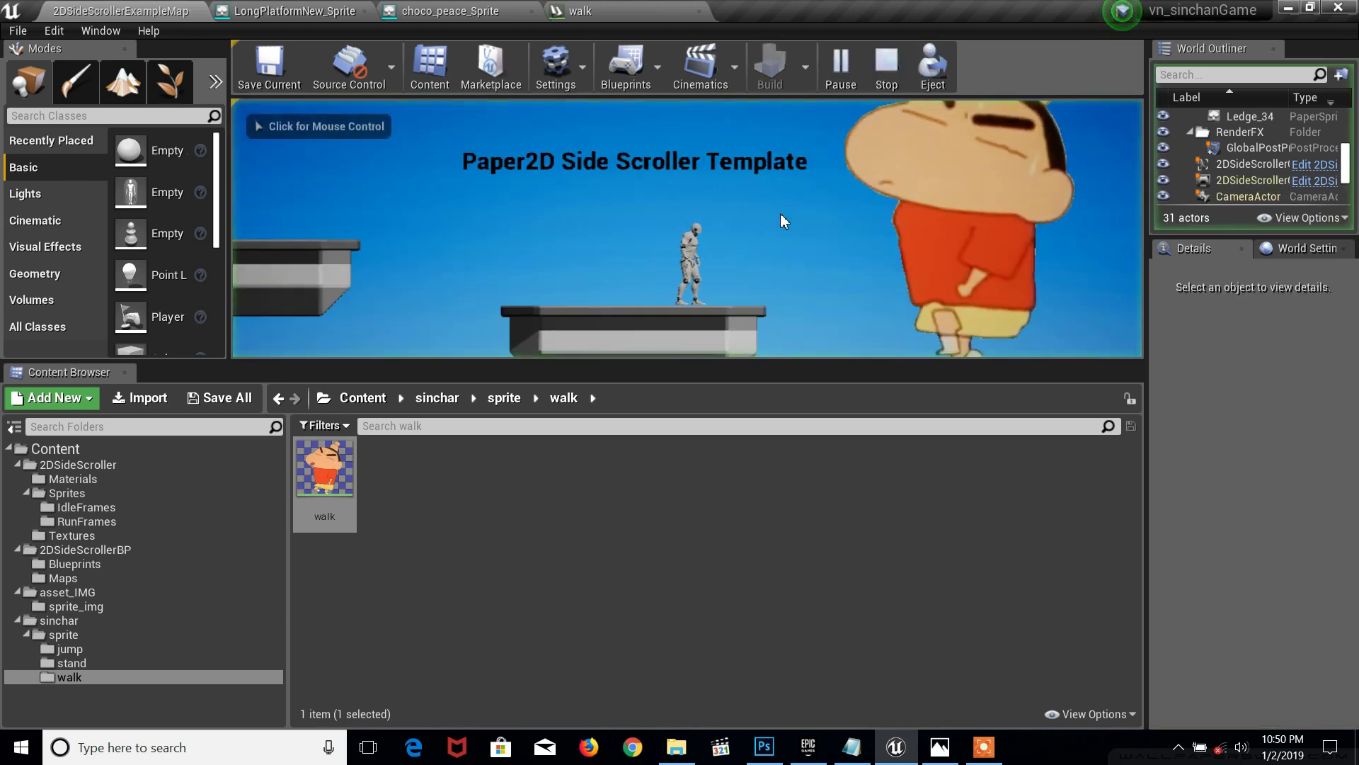
key("a")
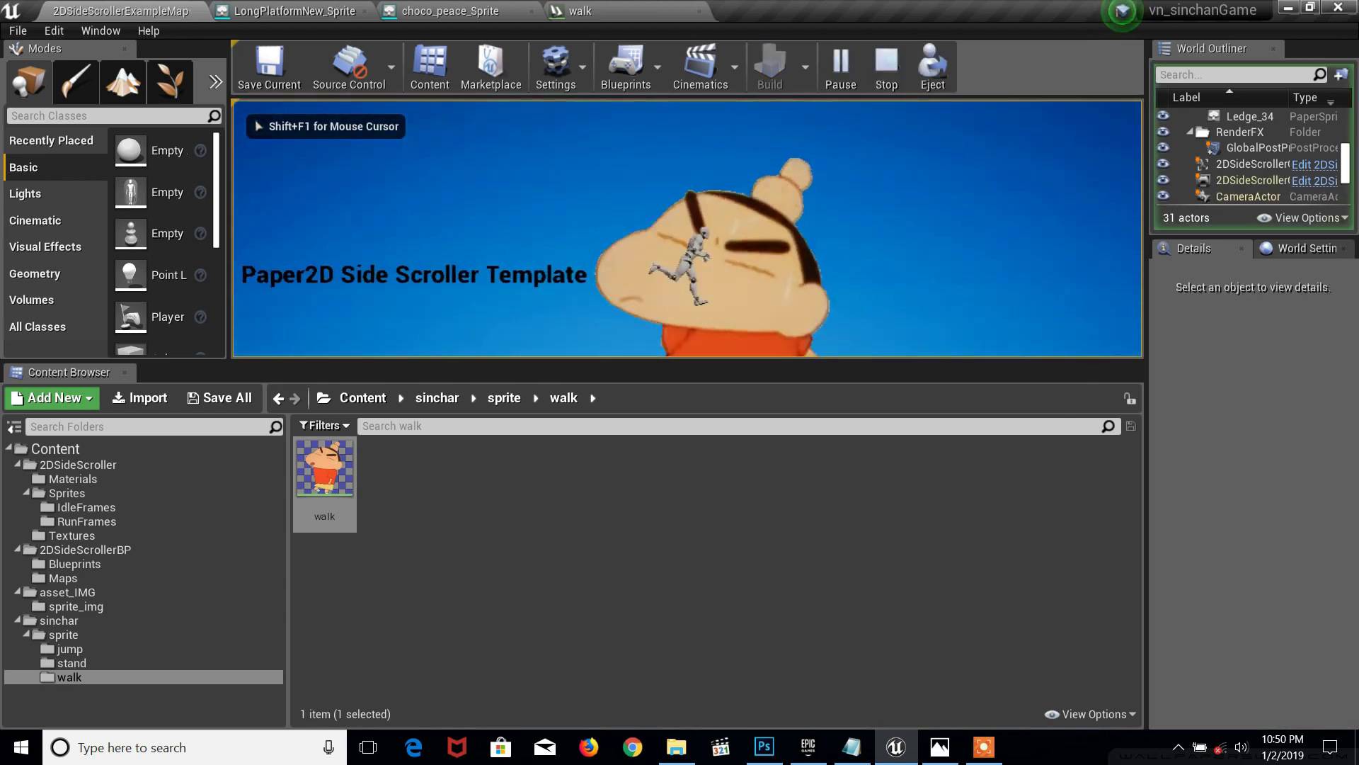
key("space")
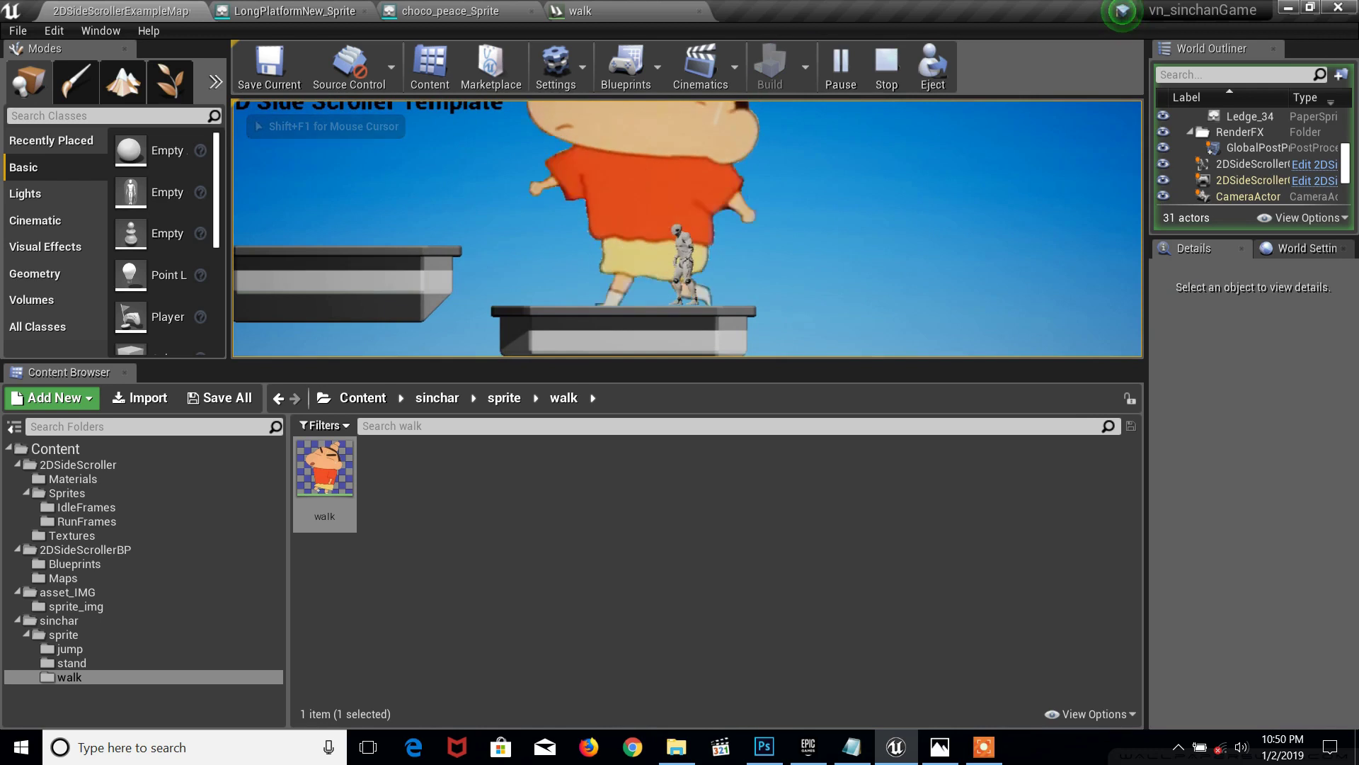
key("d")
key("a")
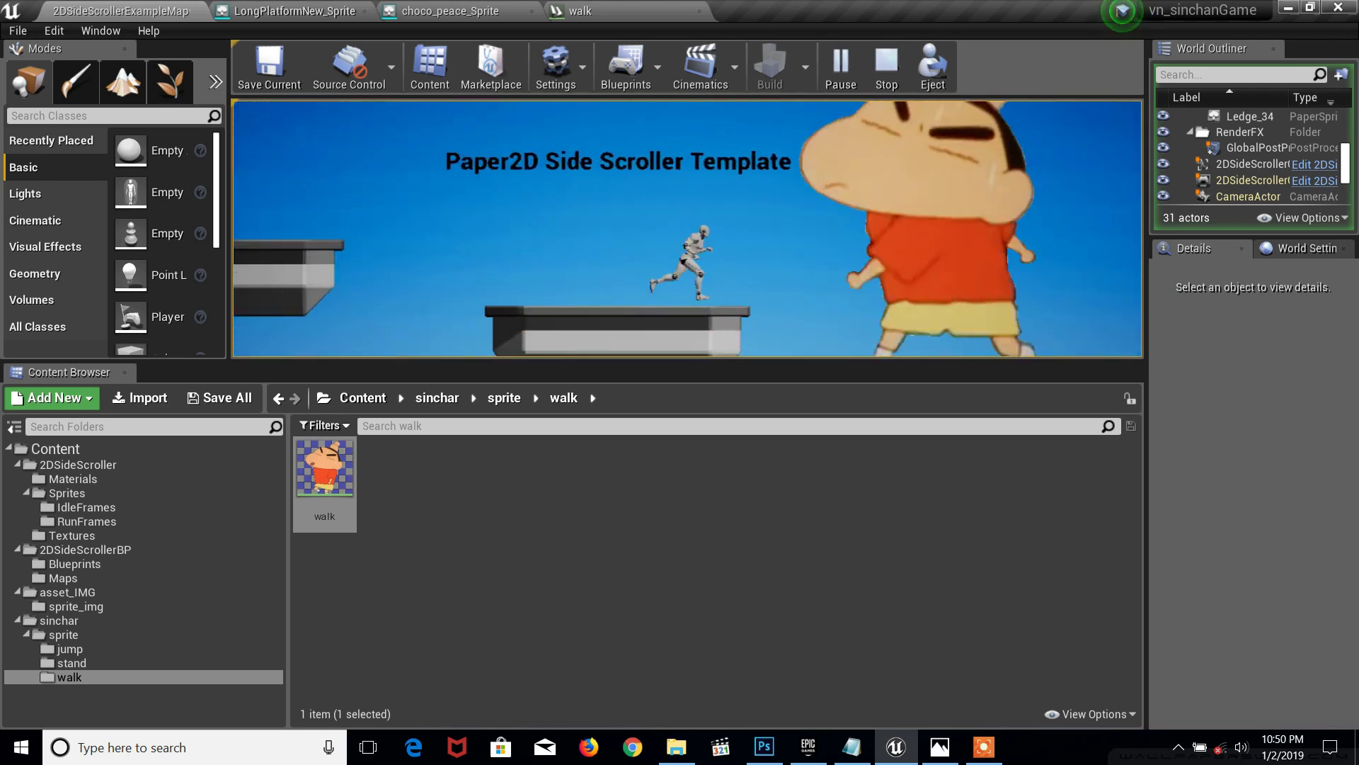
key("space")
key("a")
key("space")
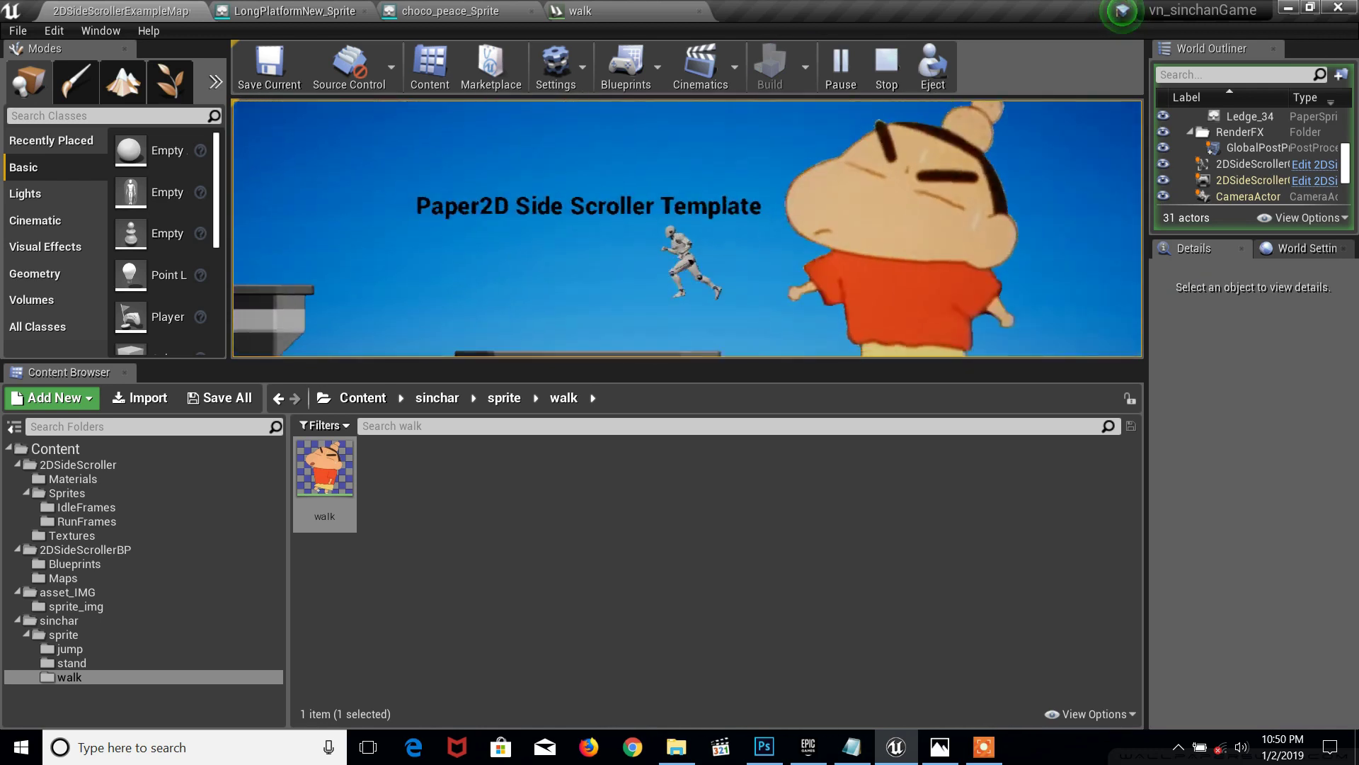
key("d")
key("space")
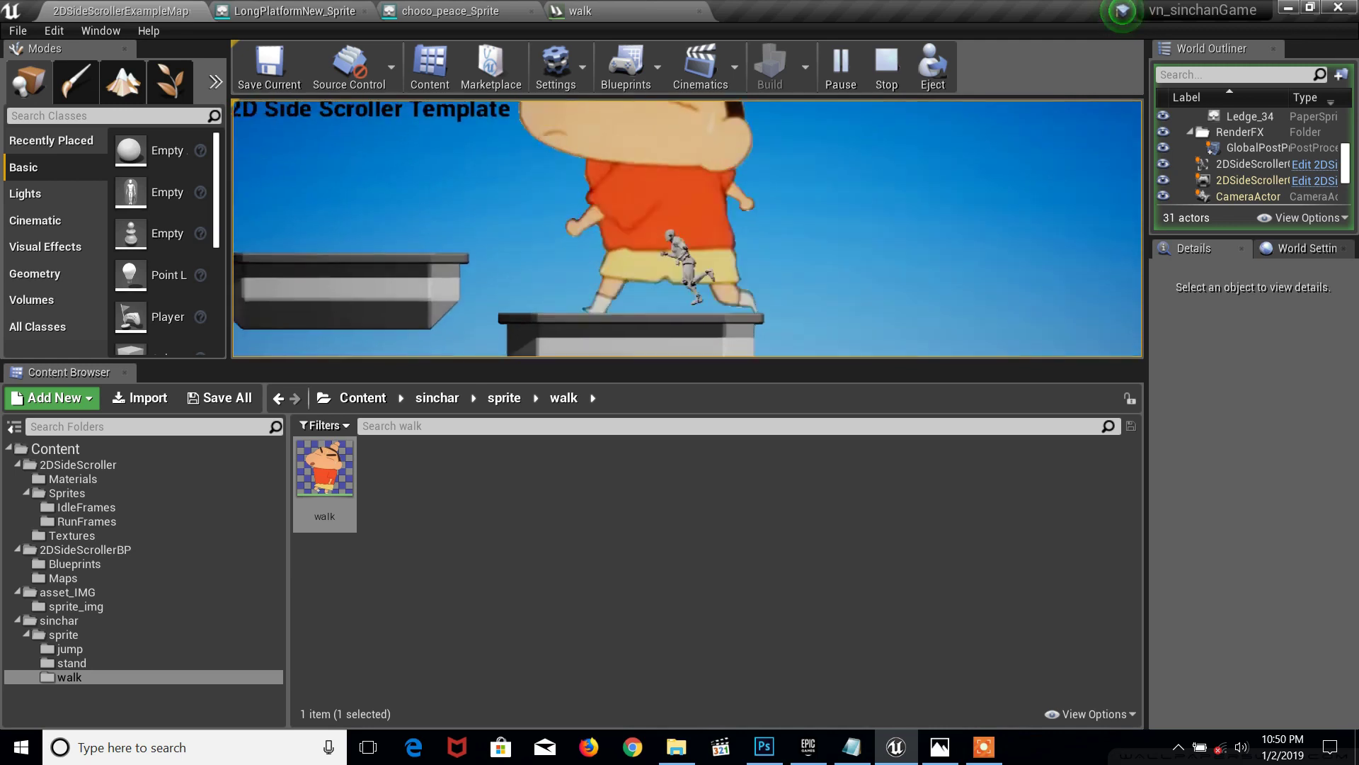
key("a")
key("space")
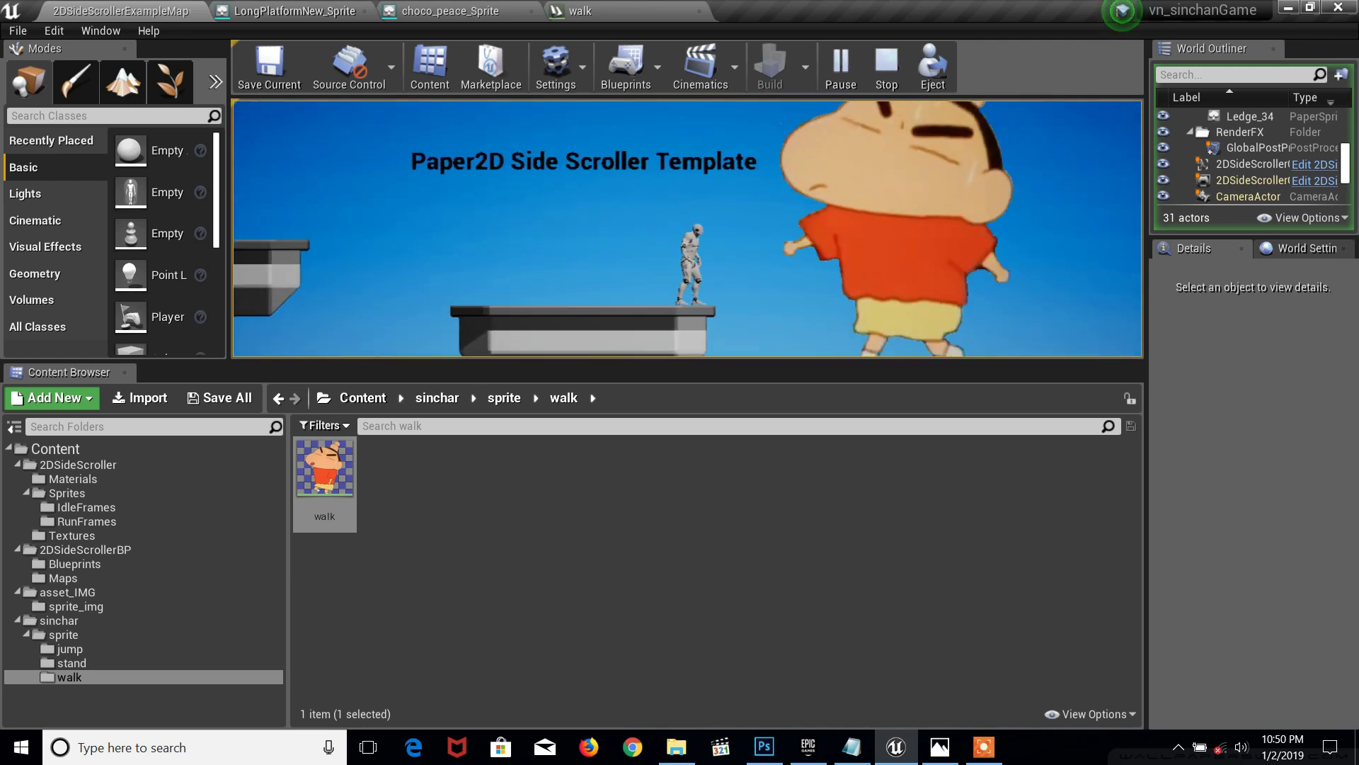
key("Escape")
scroll(938, 234, "down", 5)
Step: Delete the large Shinchan sprite from the level and open the stand folder
left_click(938, 235)
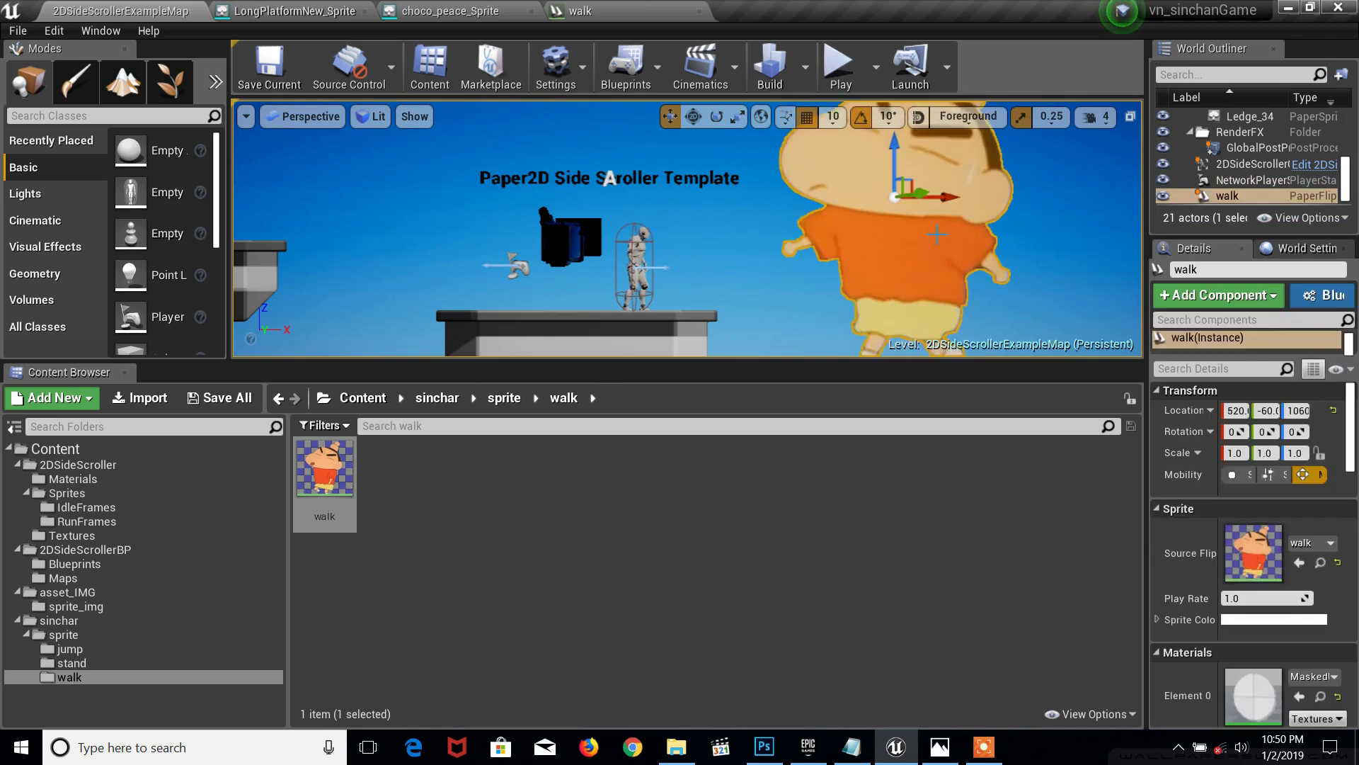
key("Delete")
left_click(70, 663)
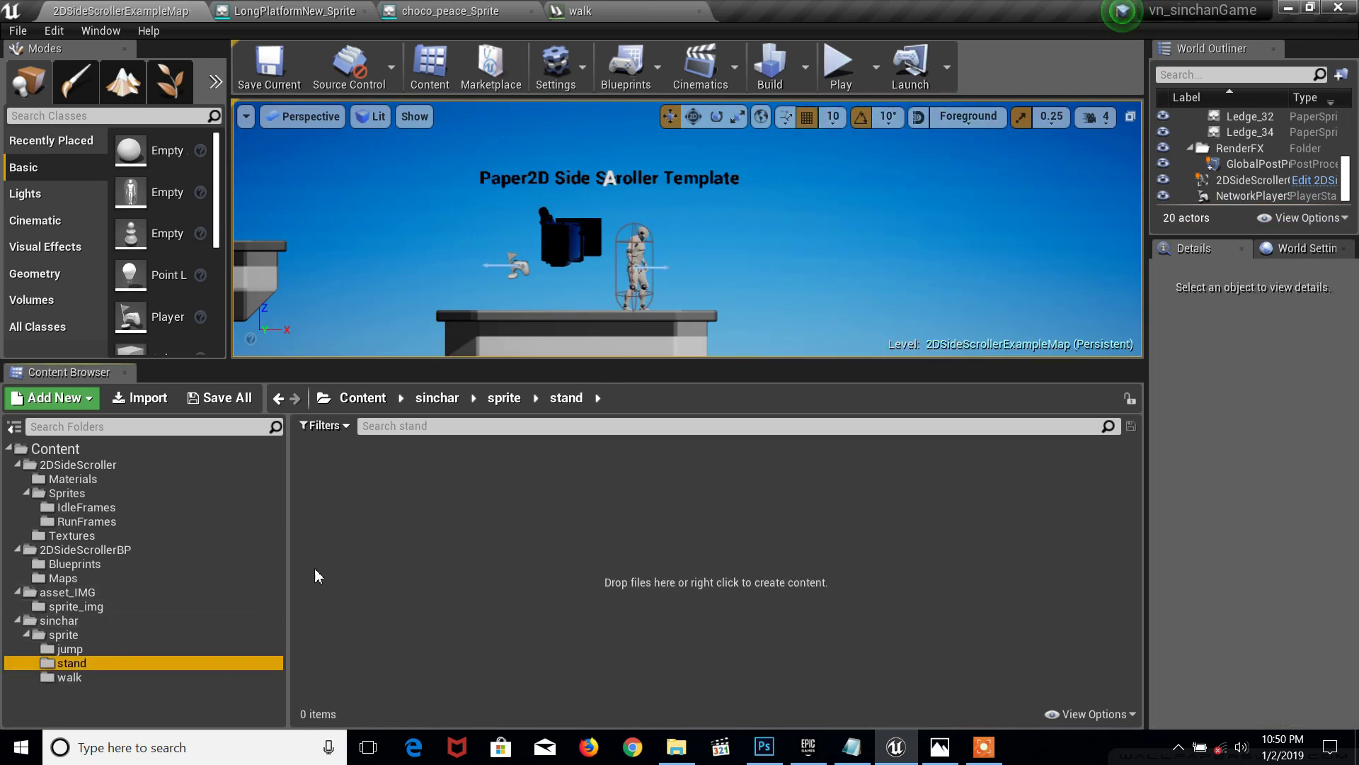
Step: Create a Paper Flipbook named stand, open it, then return to the level editor and File Explorer
left_click(48, 395)
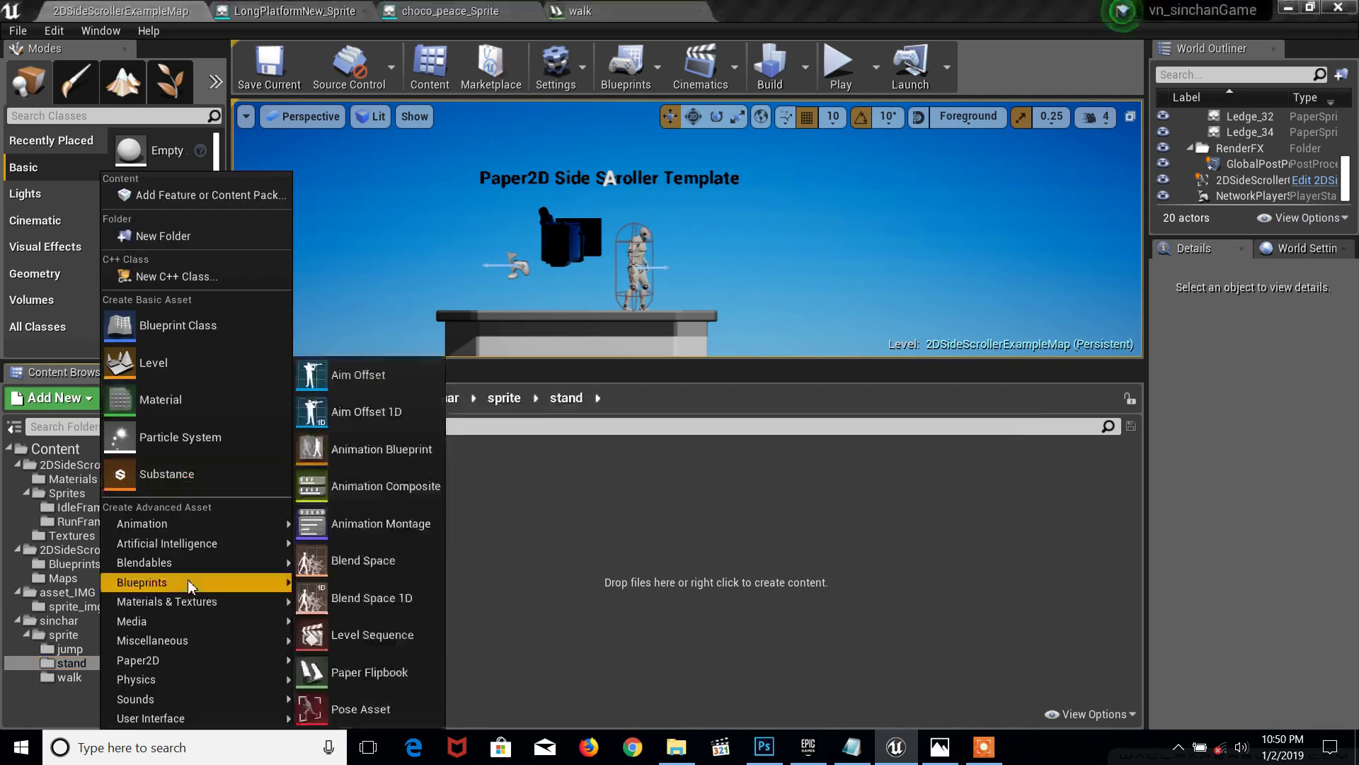
mouse_move(154, 524)
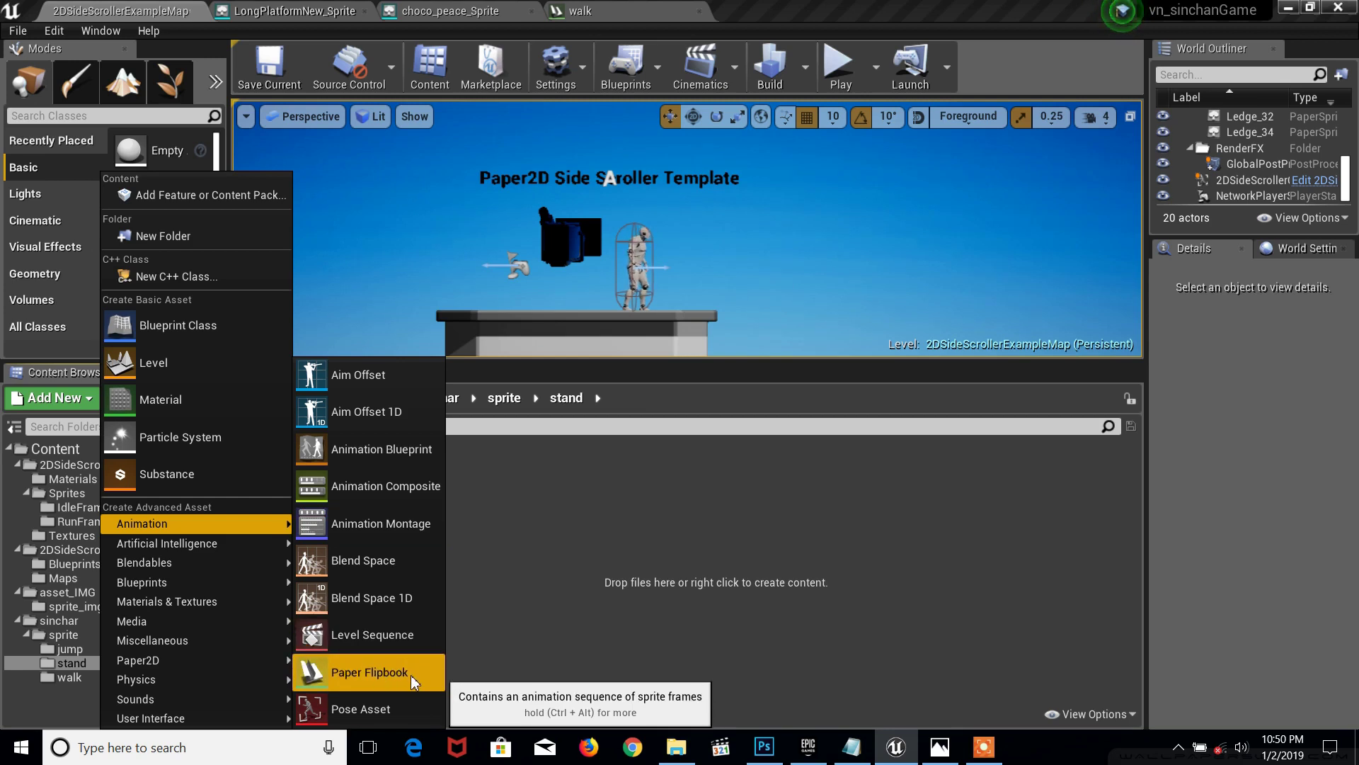
left_click(409, 672)
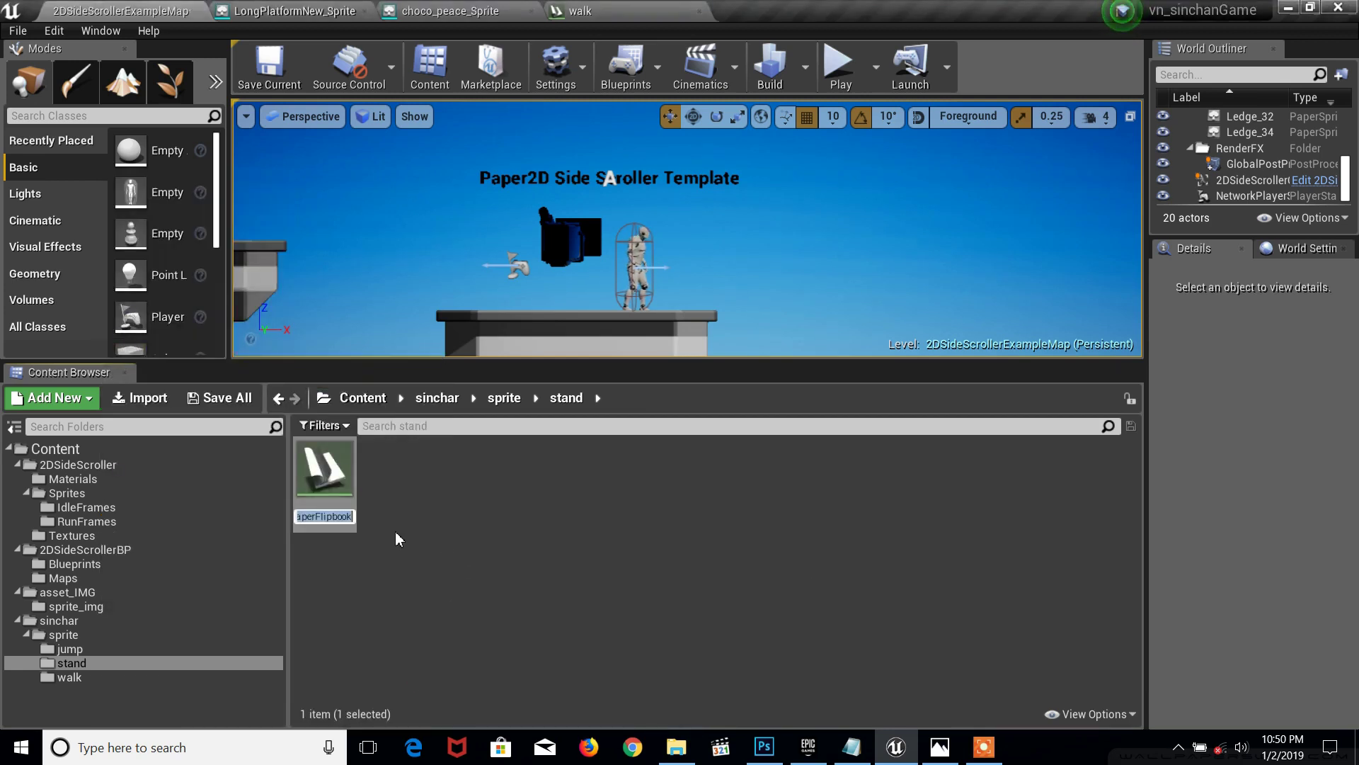
type("stand")
key("Return")
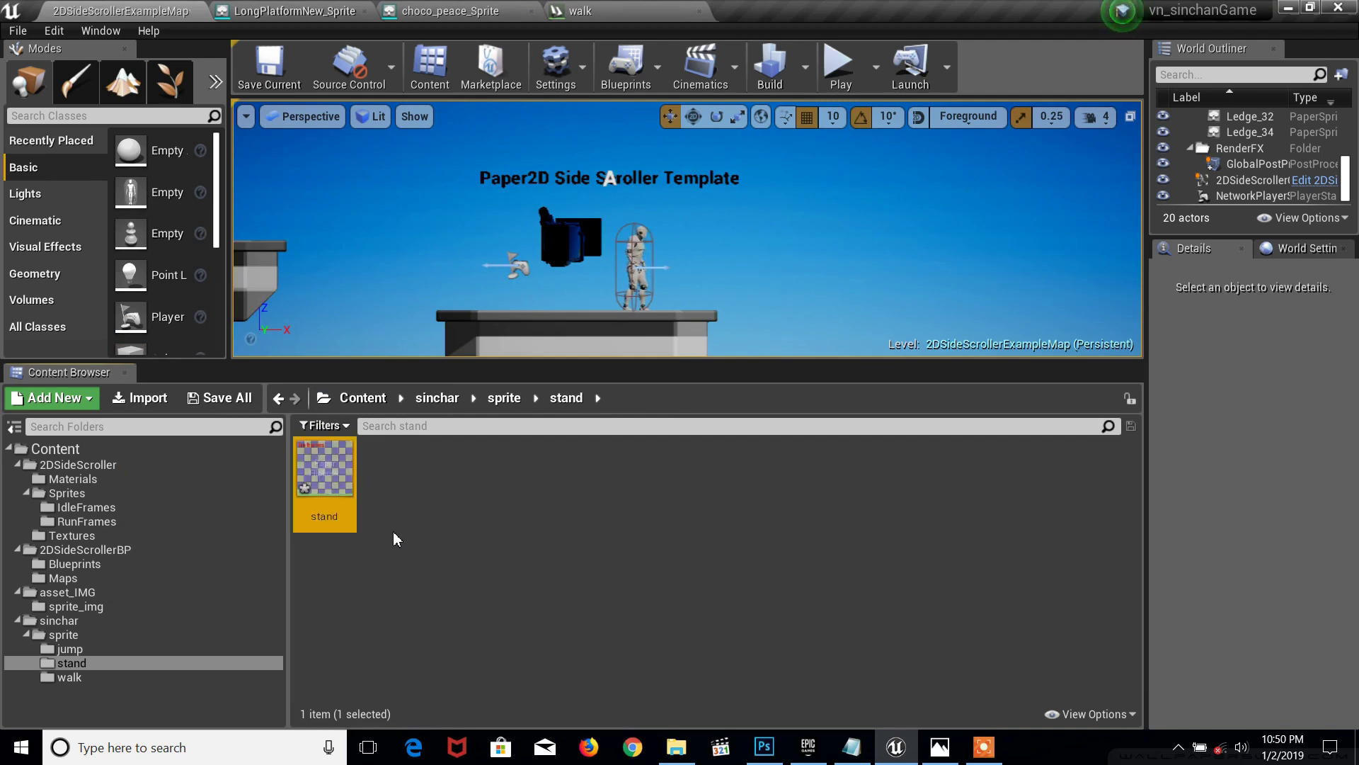
double_click(319, 478)
left_click(122, 11)
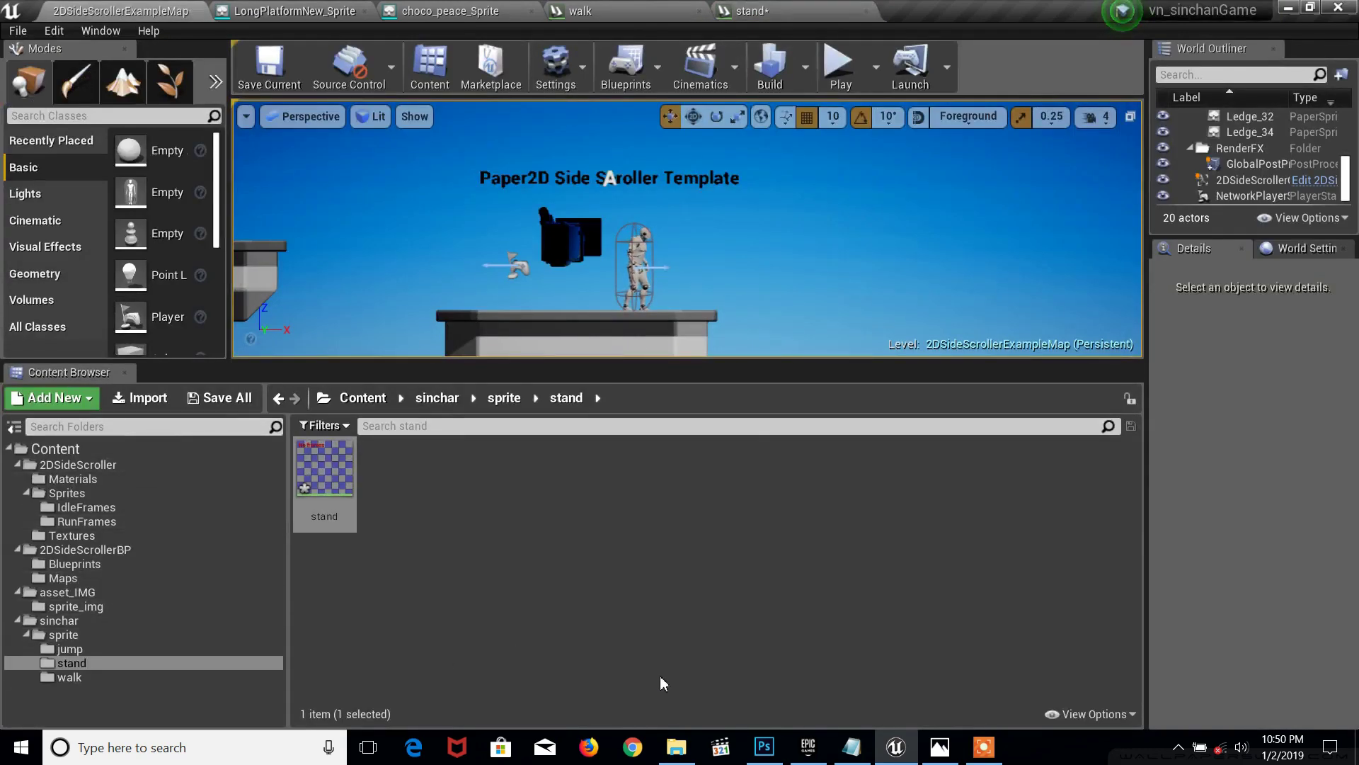
left_click(677, 748)
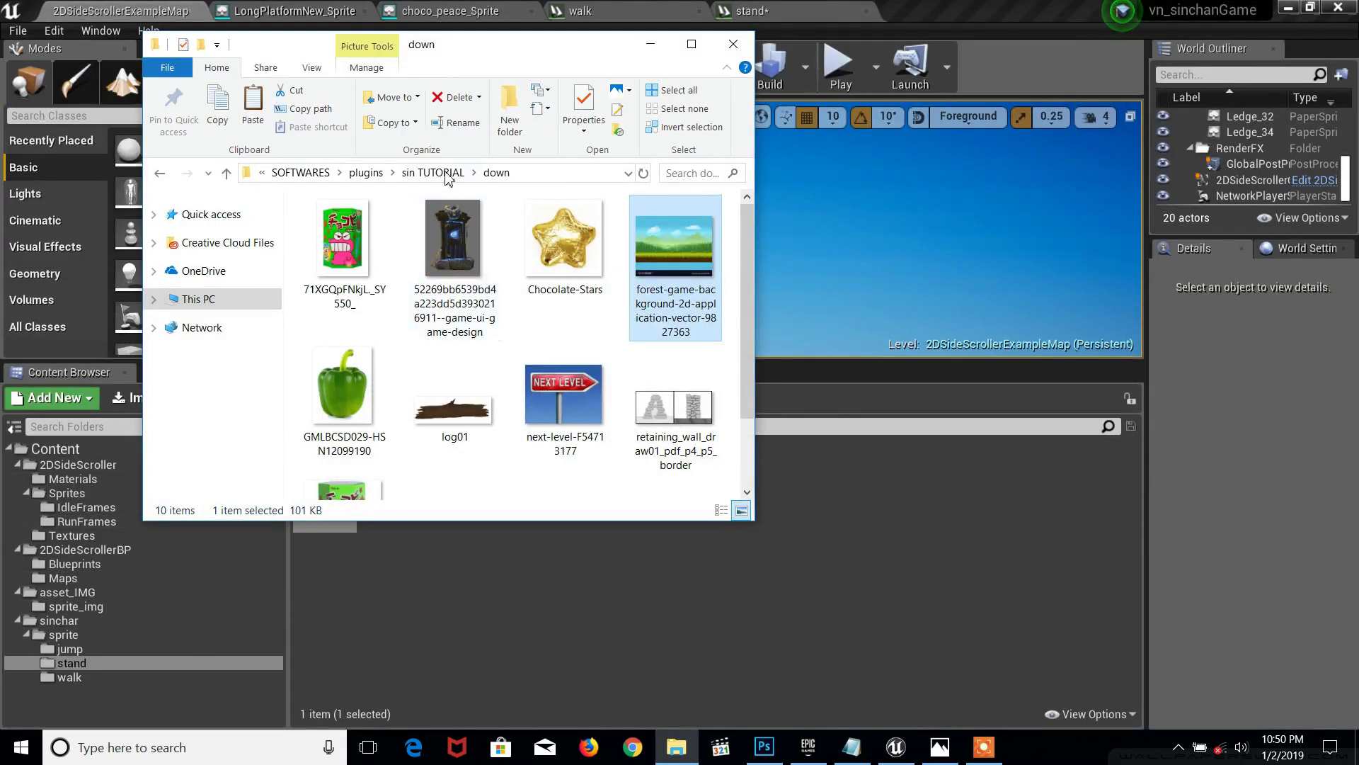
Step: Browse to sin TUTORIAL > SCRN SHT > BG REMOVE and select the jump and stand images, with Unreal's sinchar folder ready to receive them
left_click(445, 177)
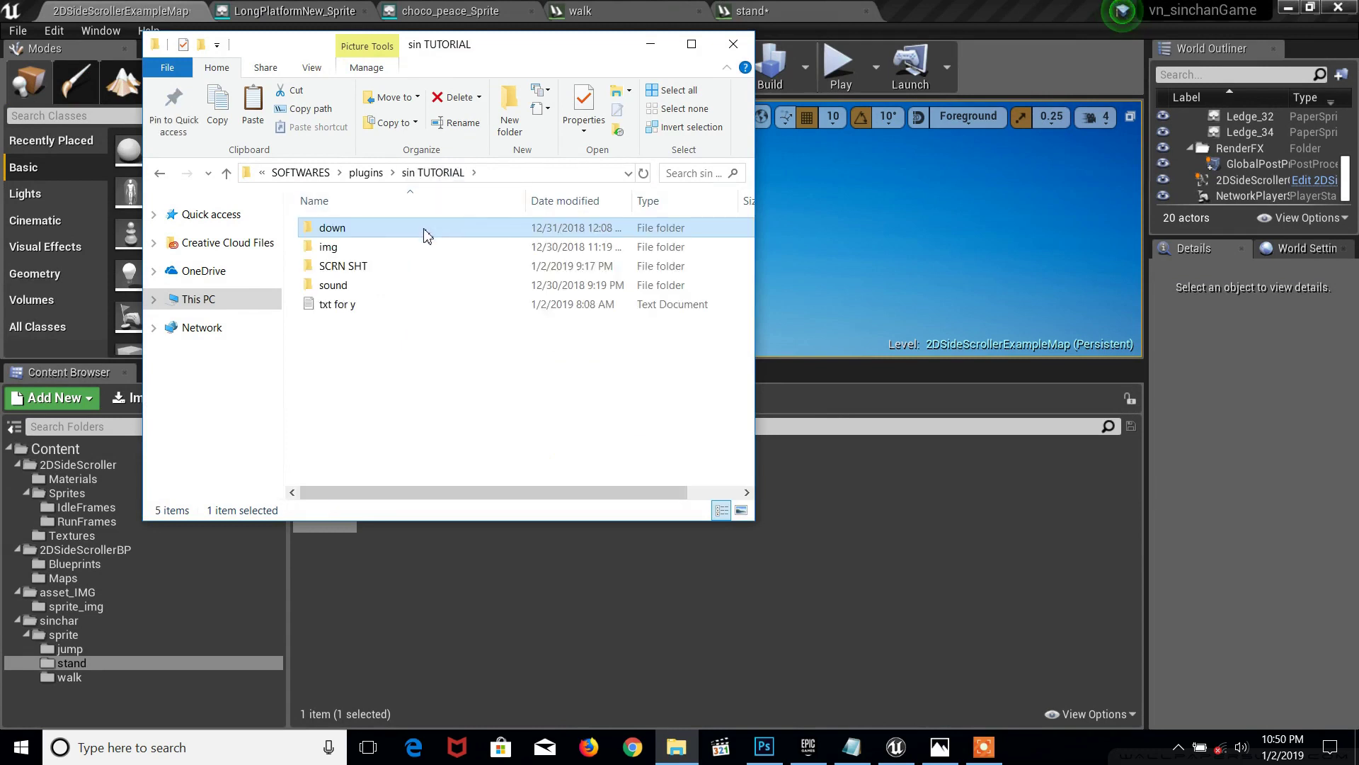
double_click(397, 273)
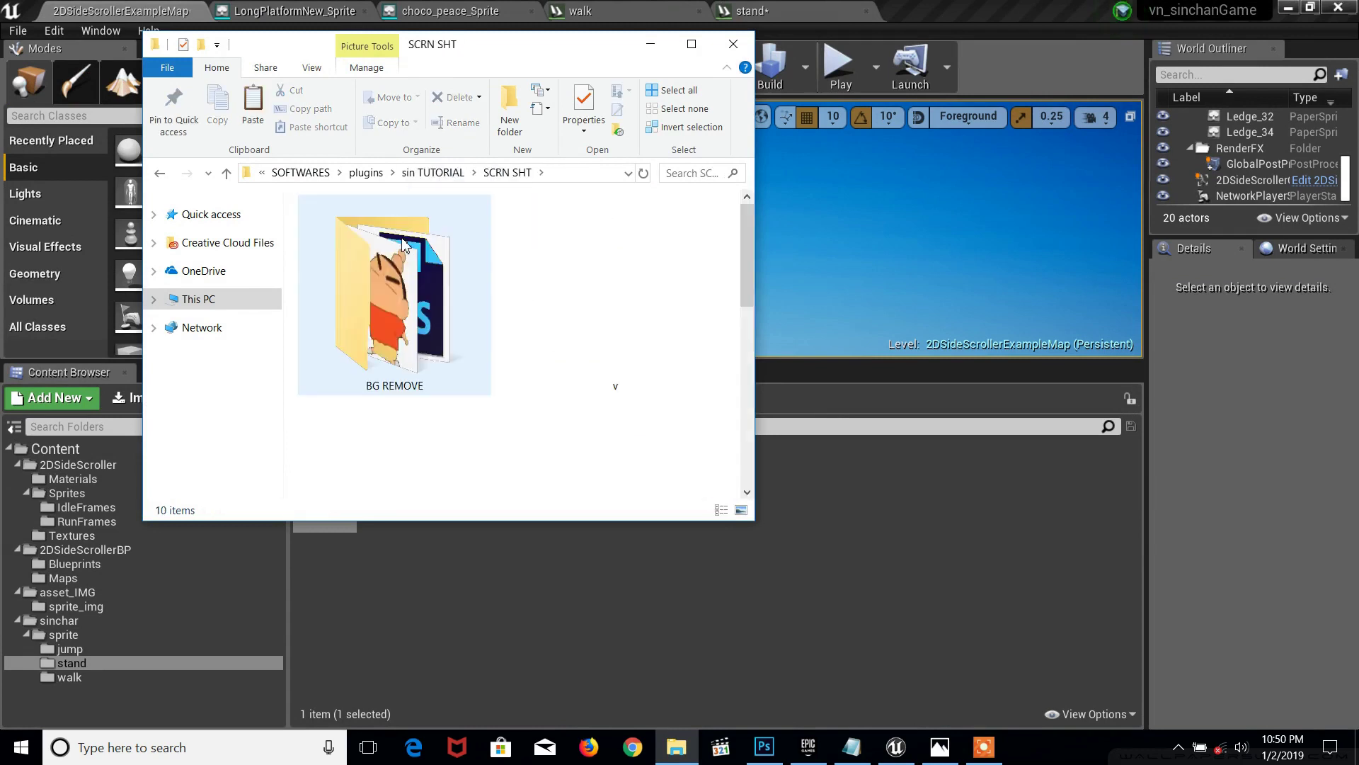
double_click(427, 260)
left_click_drag(577, 347, 740, 191)
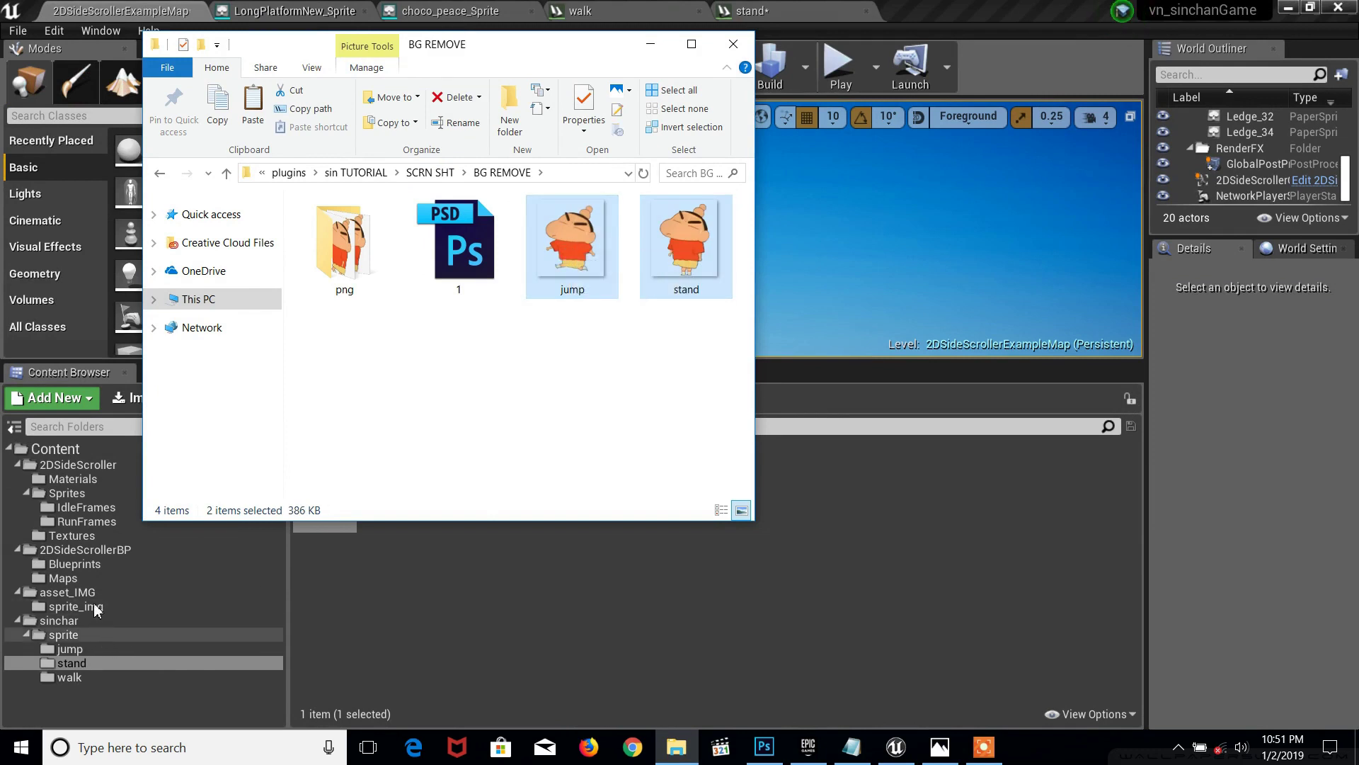
left_click(69, 621)
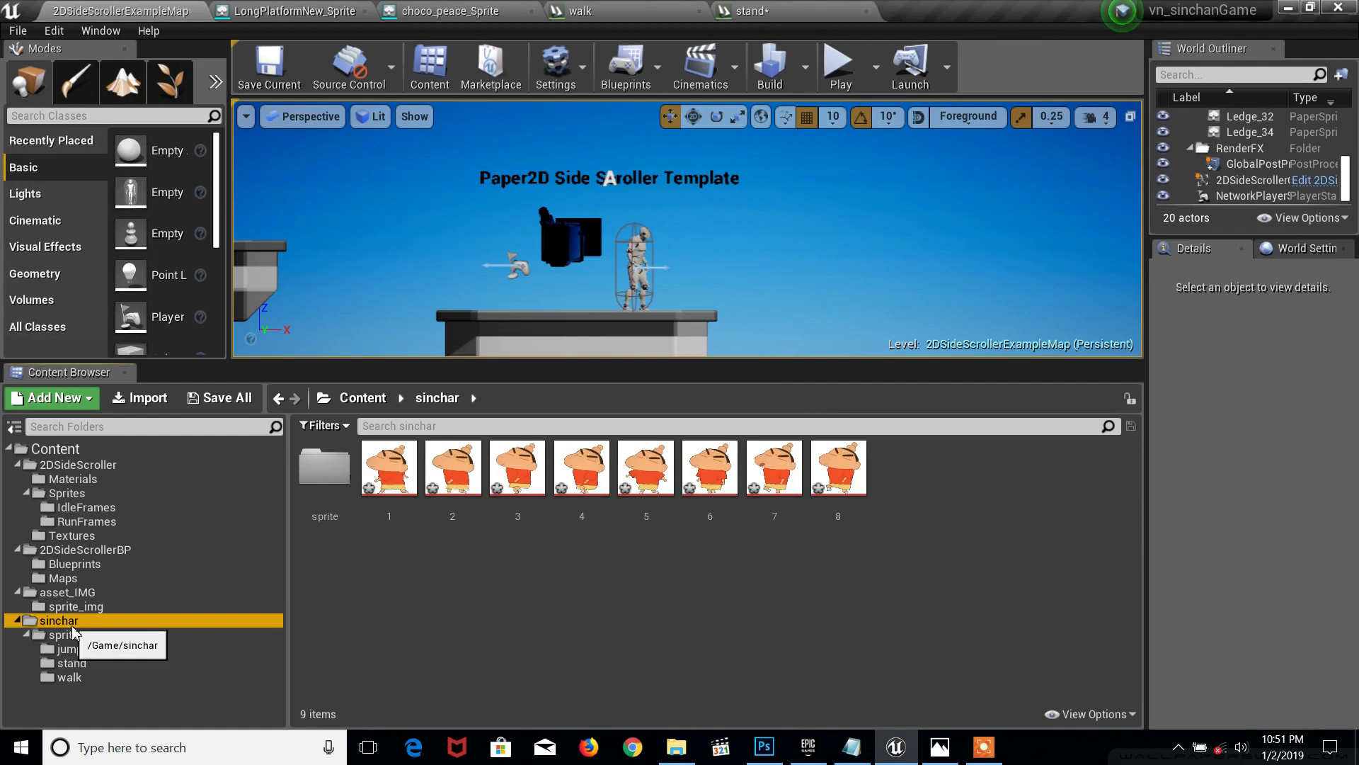
left_click(671, 761)
Step: Import the jump and stand images into sinchar and create sprites from both textures
left_click_drag(931, 499, 939, 504)
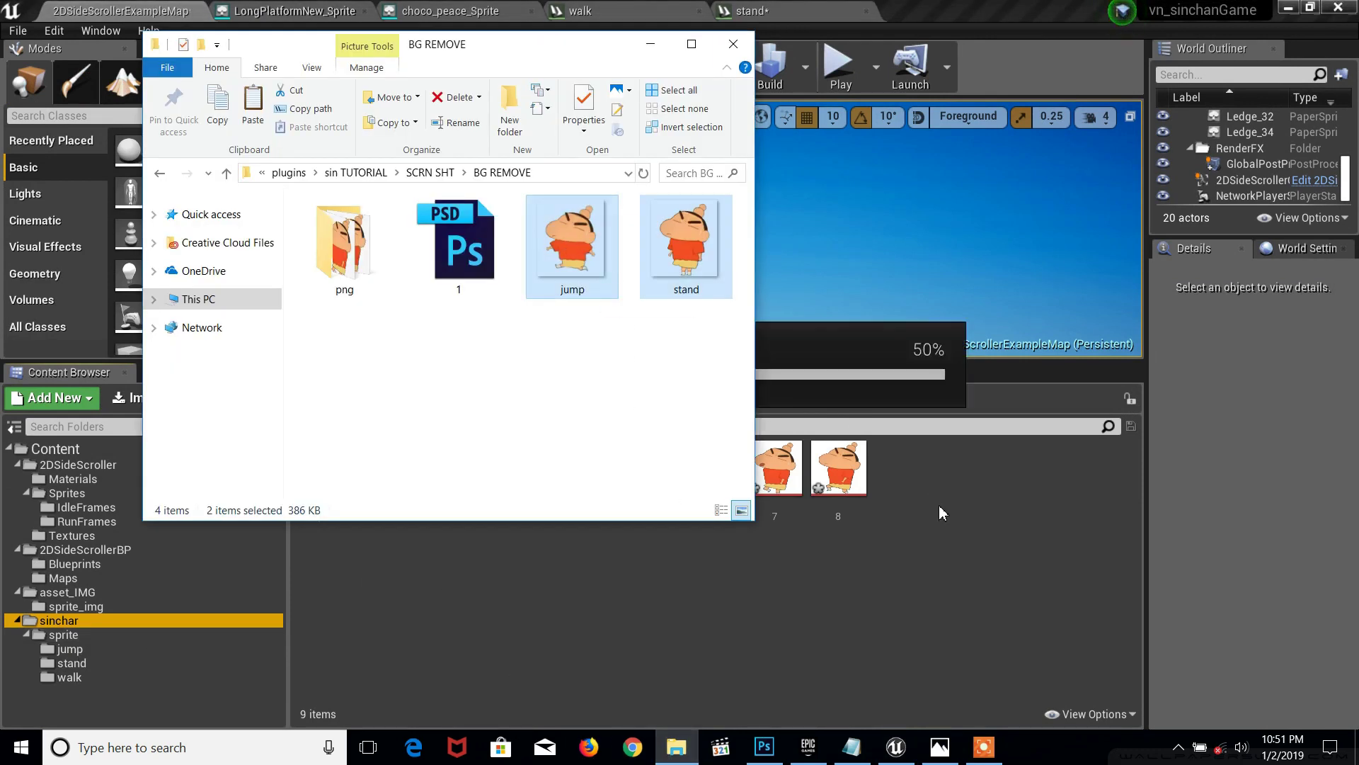
right_click(913, 490)
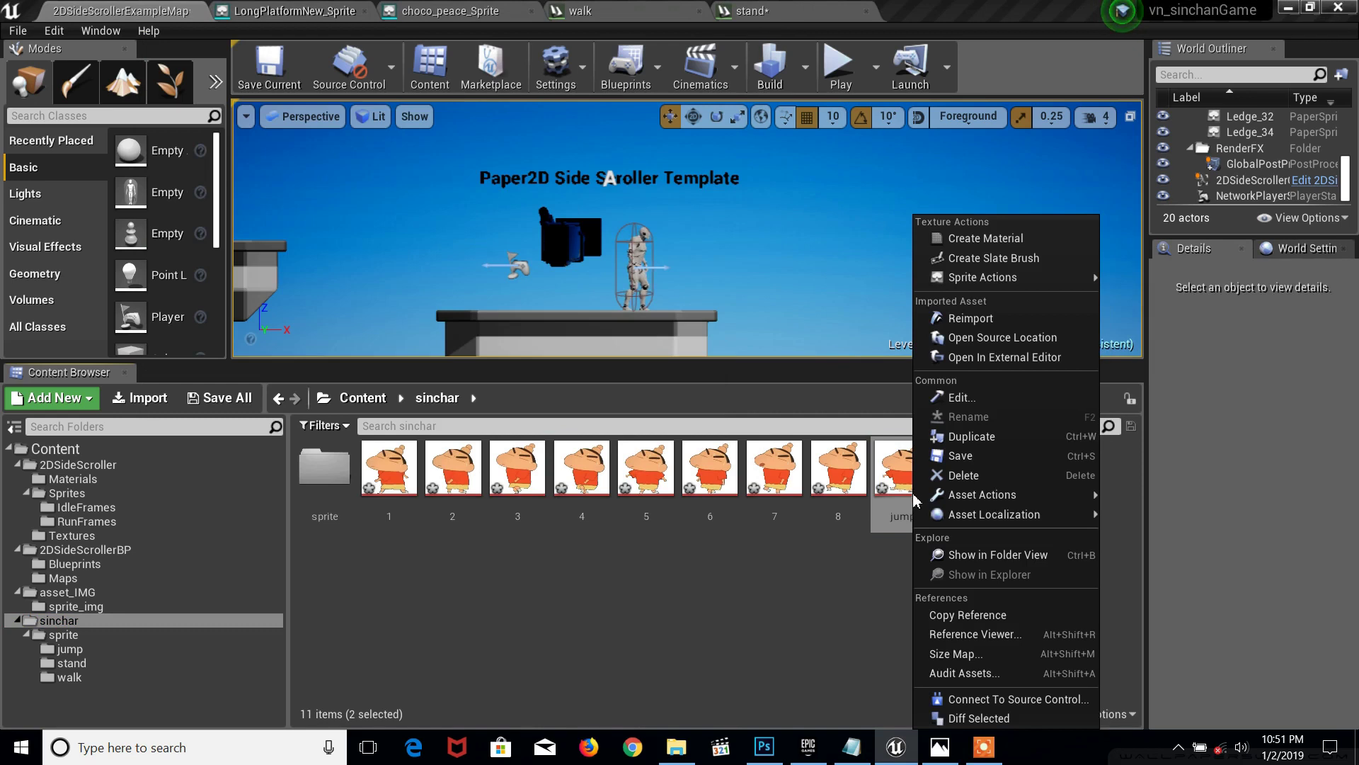
mouse_move(989, 283)
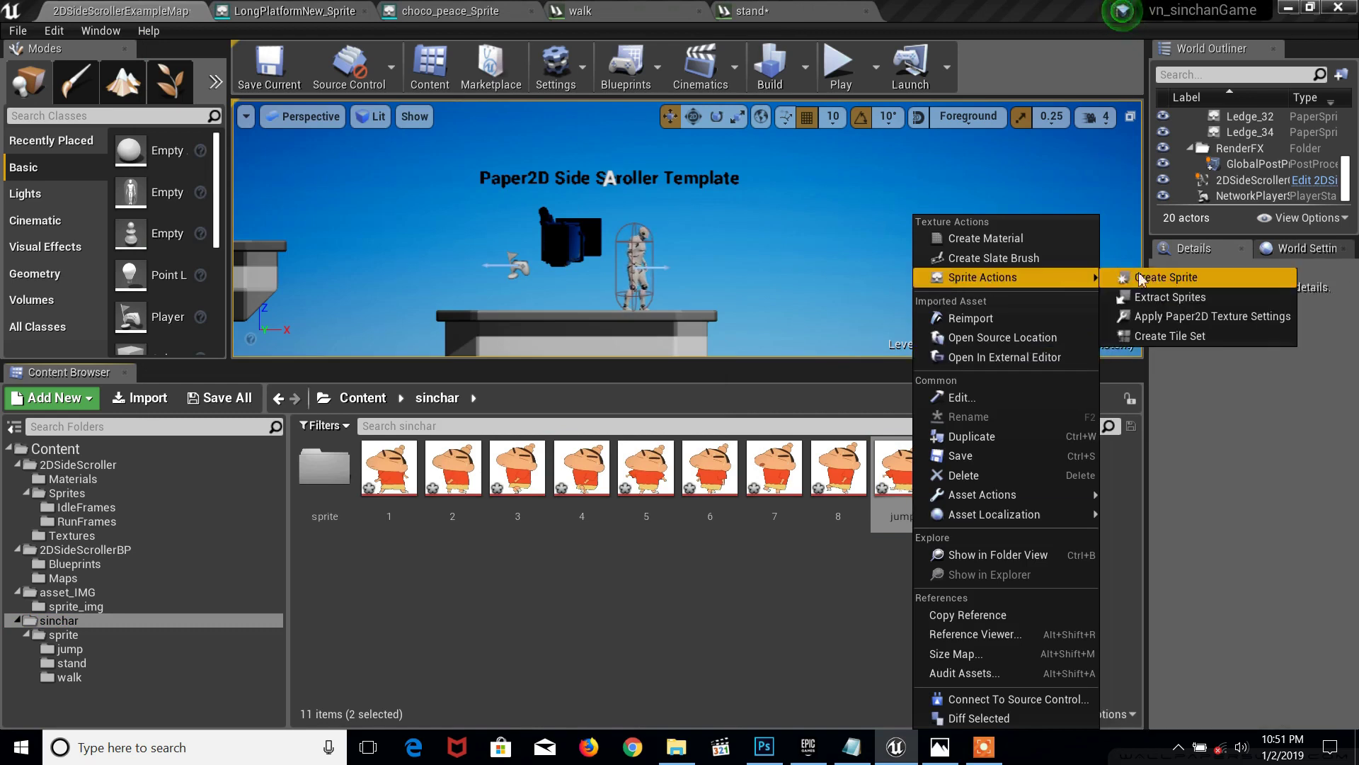
left_click(1161, 277)
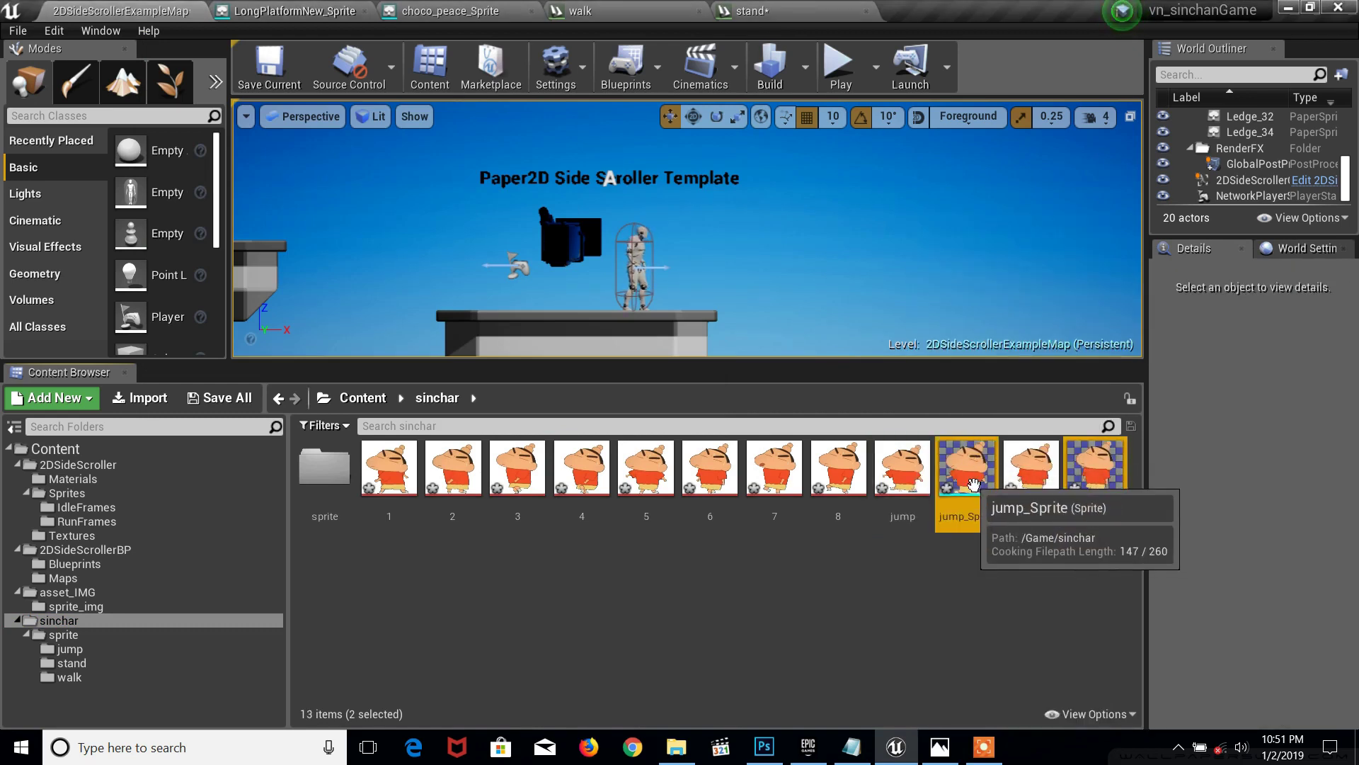
Step: Move jump_Sprite and stand_Sprite into the sprite folder, then open the stand folder
left_click_drag(975, 487, 339, 490)
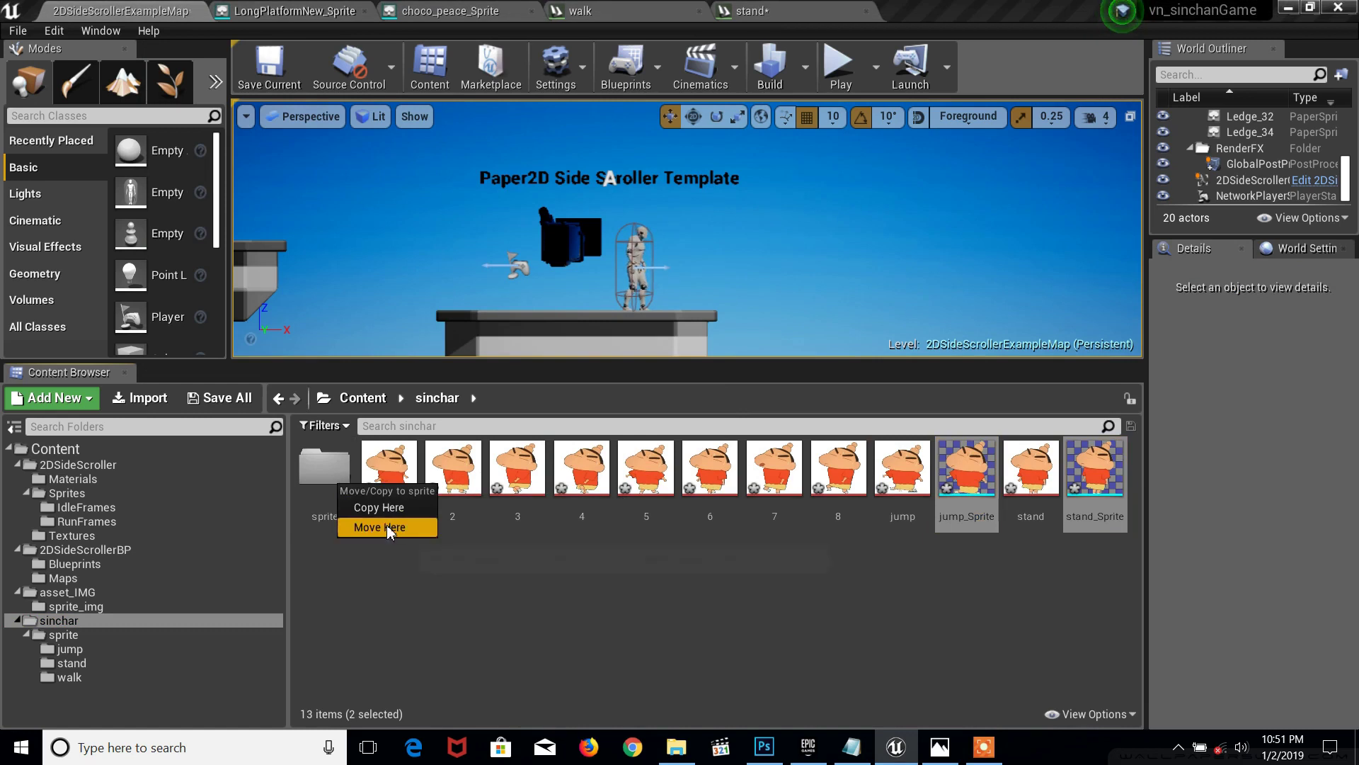
left_click(386, 525)
double_click(347, 476)
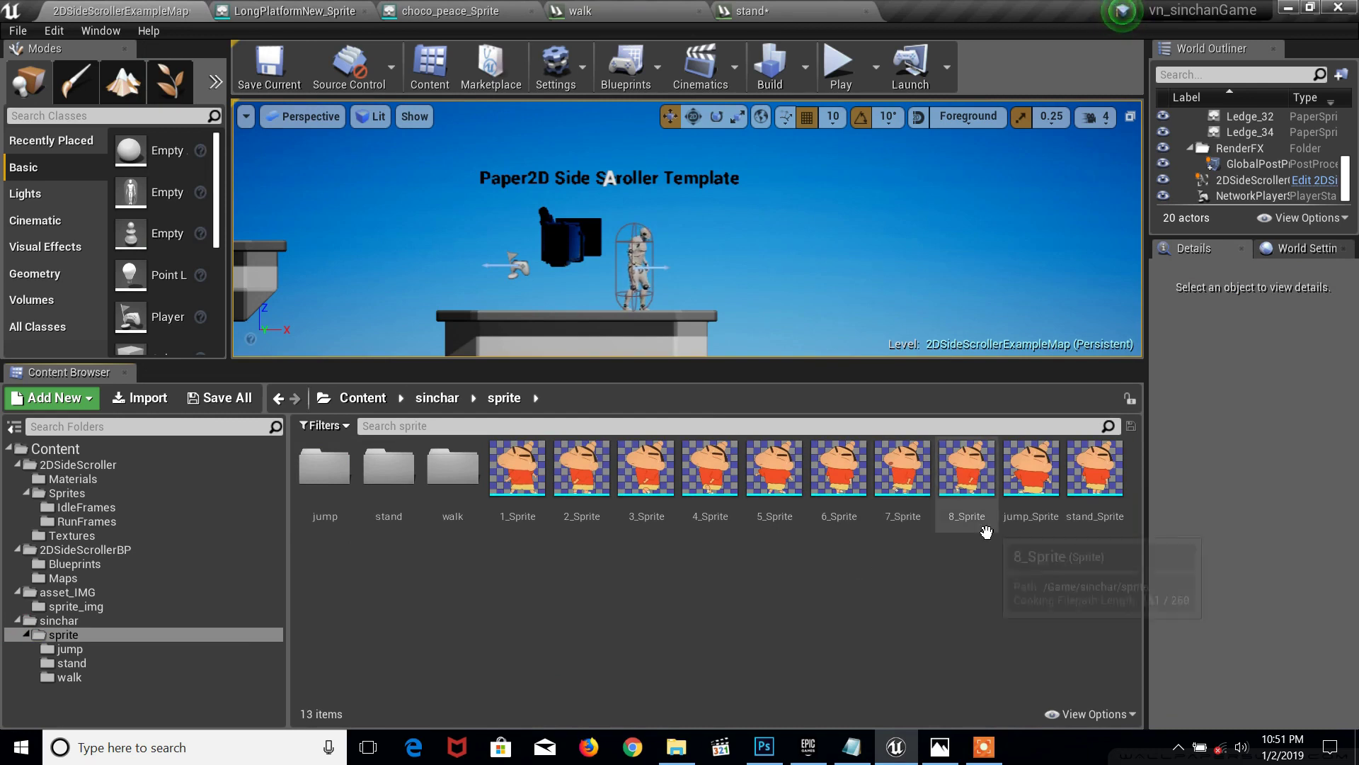
double_click(404, 487)
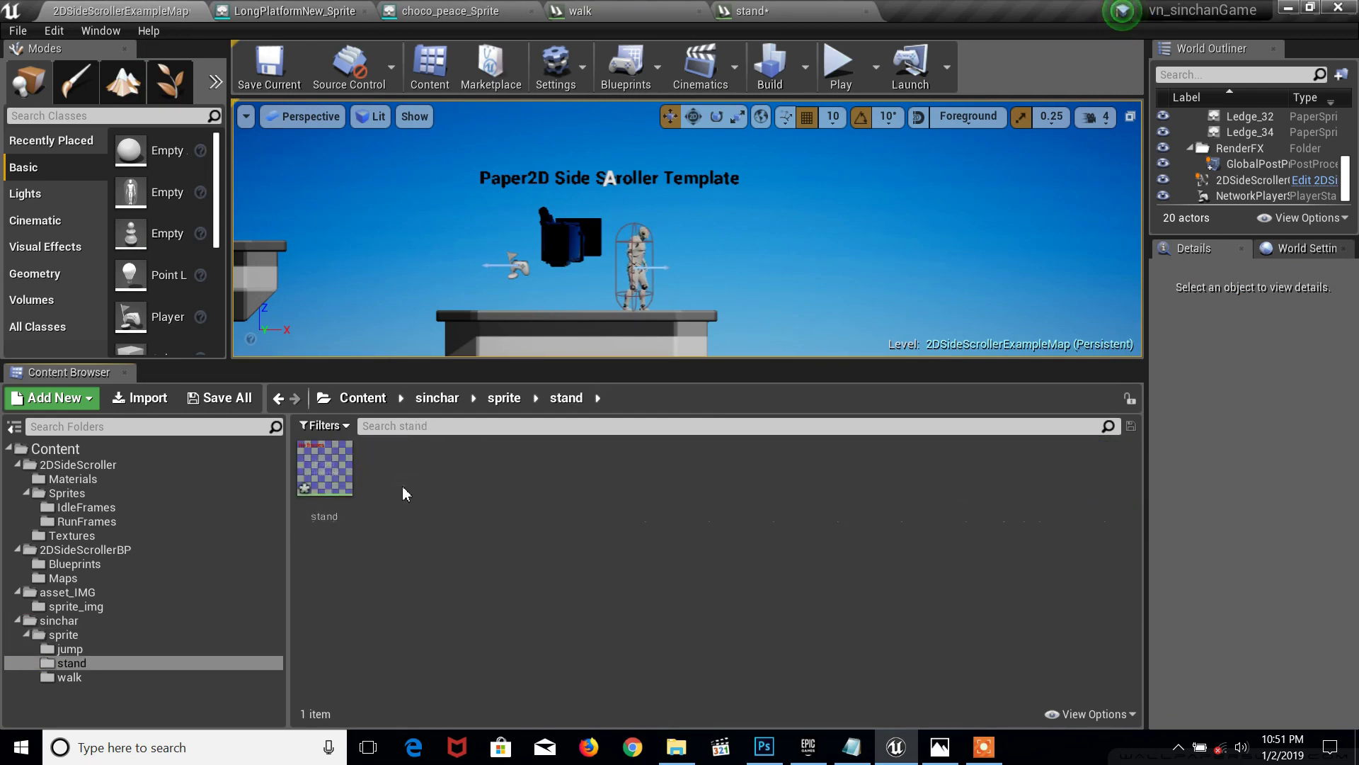
Step: Open the stand flipbook in its own window and add stand_Sprite as its key frame
double_click(331, 471)
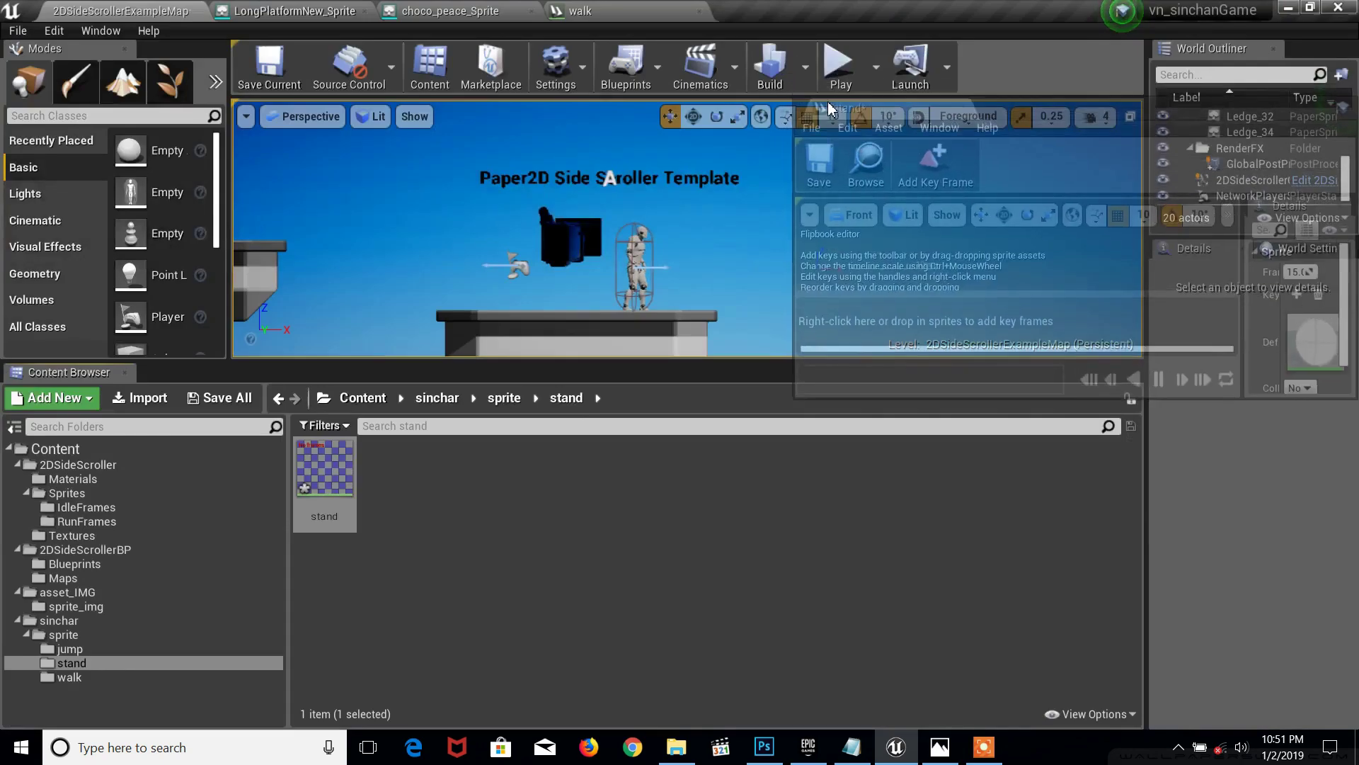
left_click_drag(736, 9, 860, 120)
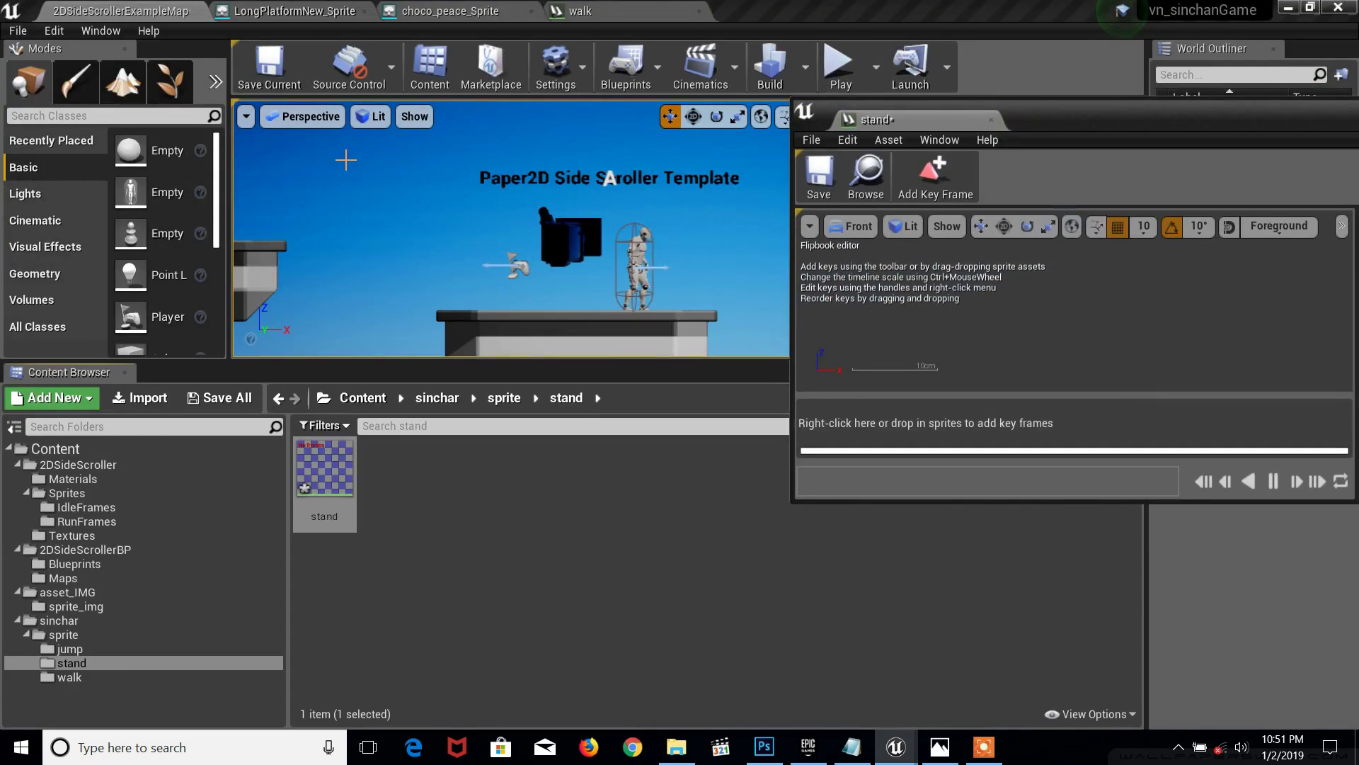
left_click(123, 7)
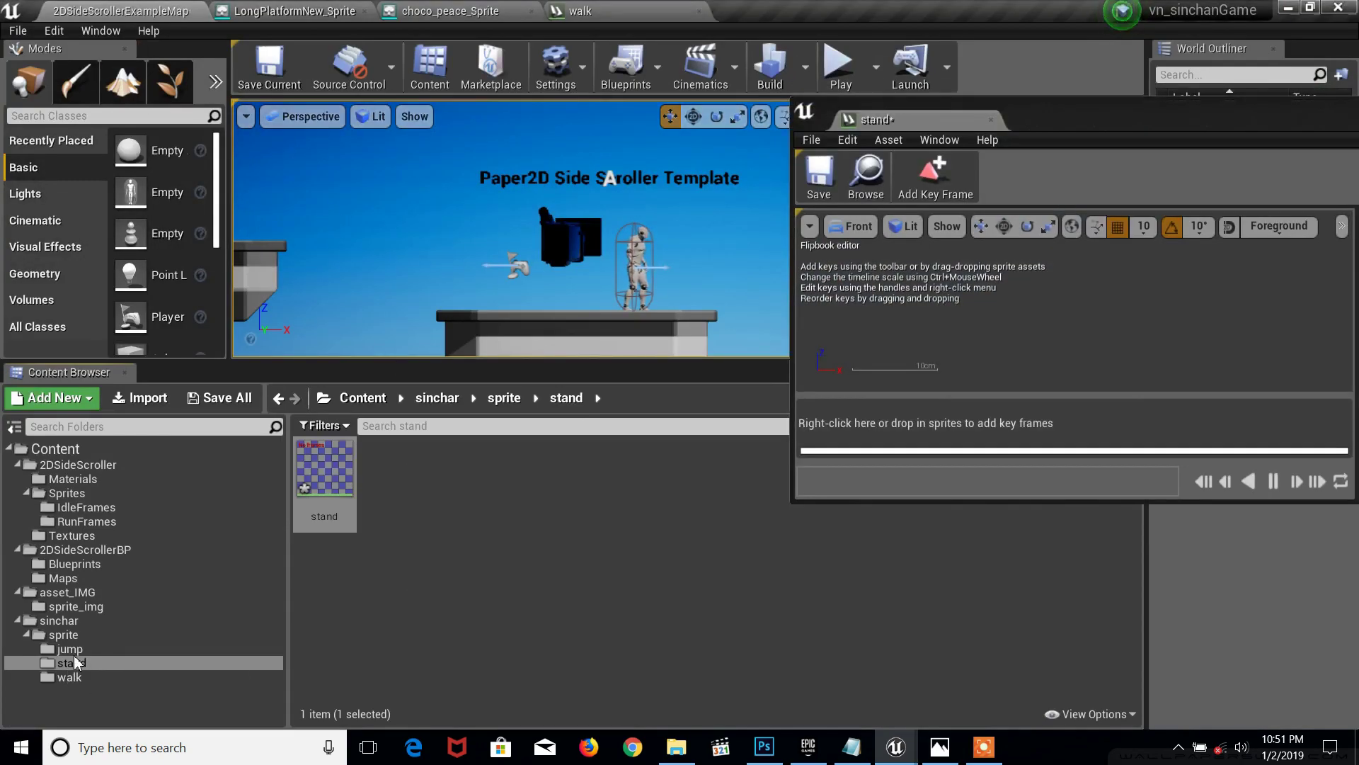
left_click(64, 635)
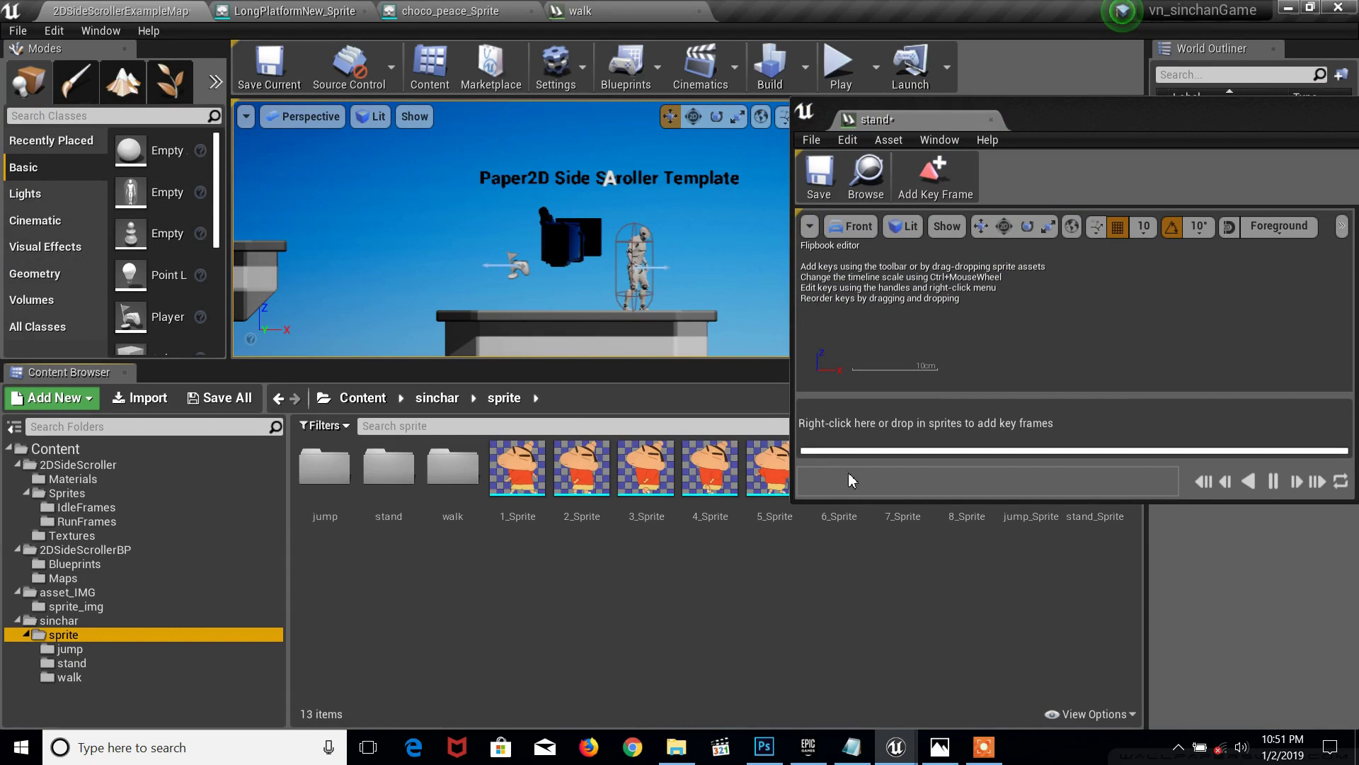
left_click(1101, 531)
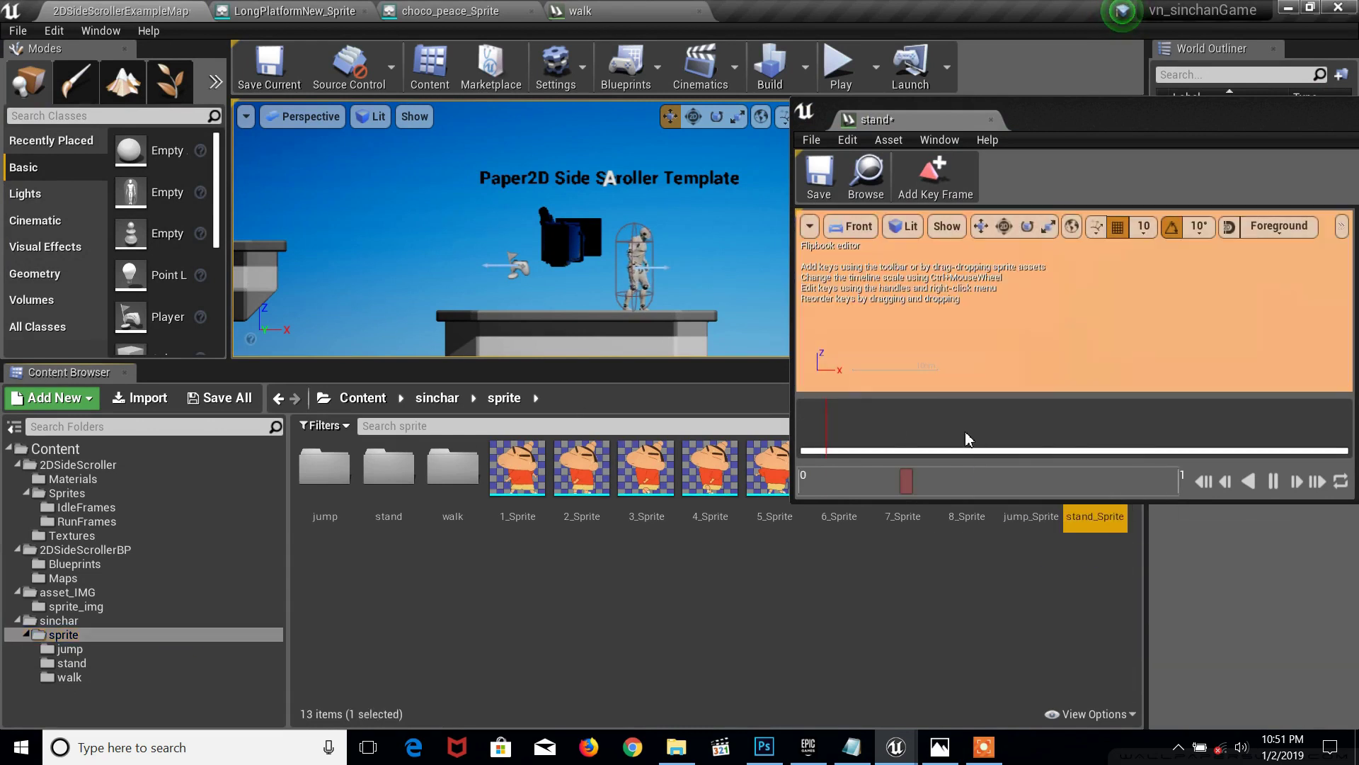
left_click_drag(1102, 531, 941, 377)
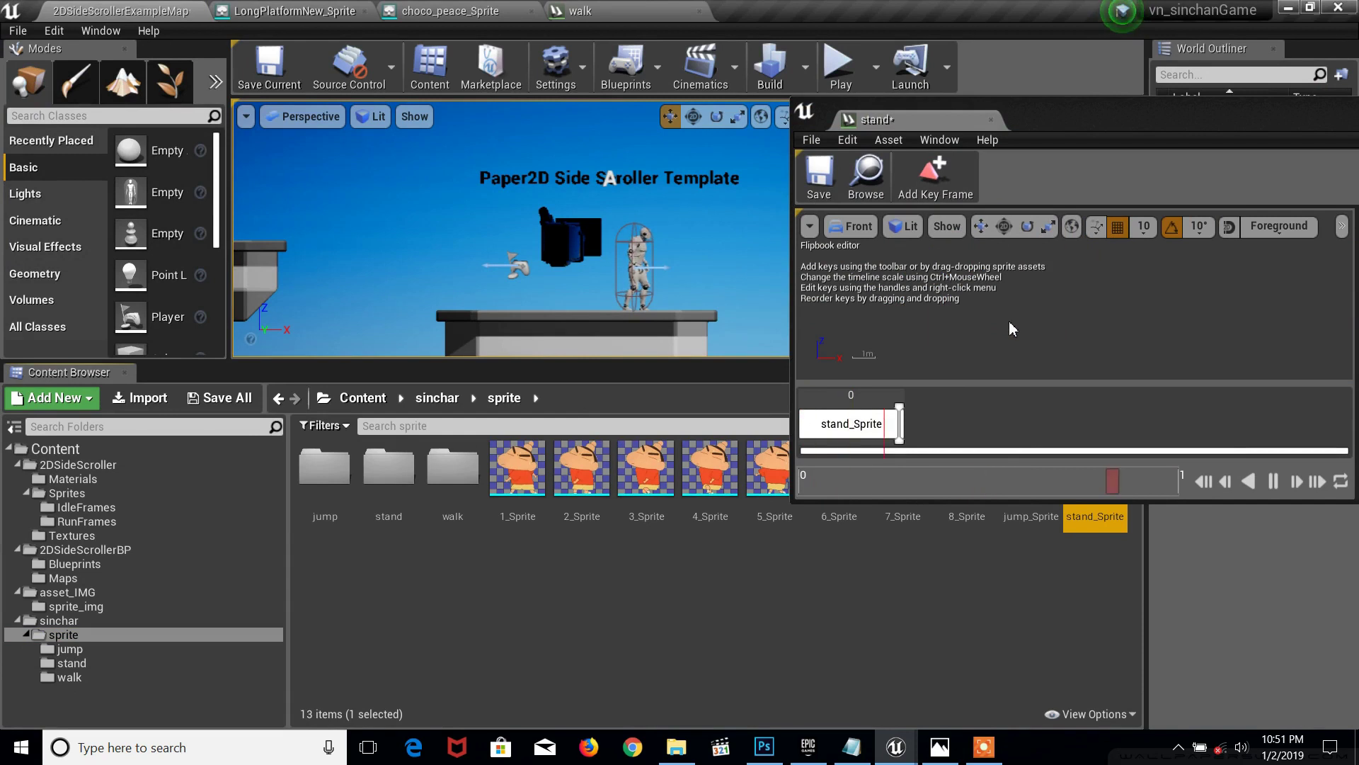
Step: Save the stand flipbook, dock it back into the main tabs, and open the jump folder
left_click(819, 176)
left_click_drag(875, 119, 786, 10)
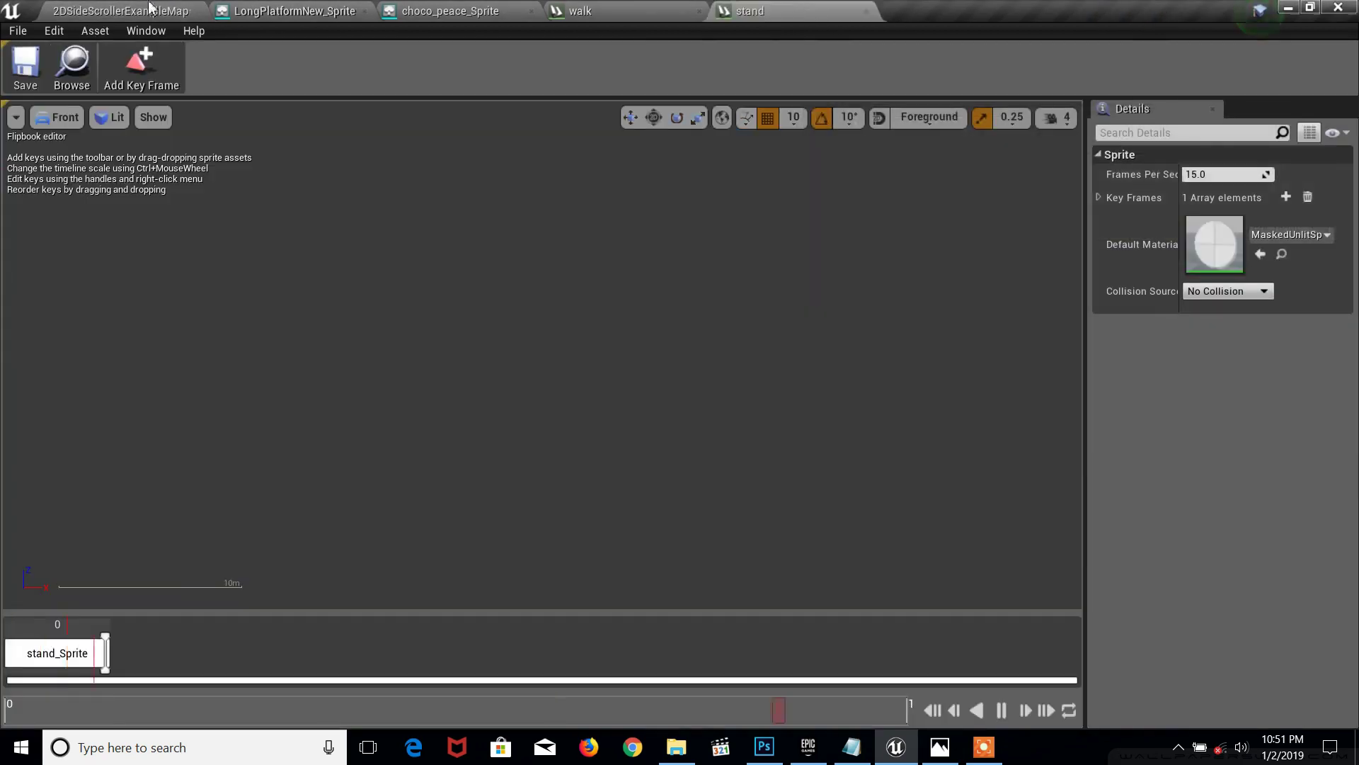
double_click(337, 488)
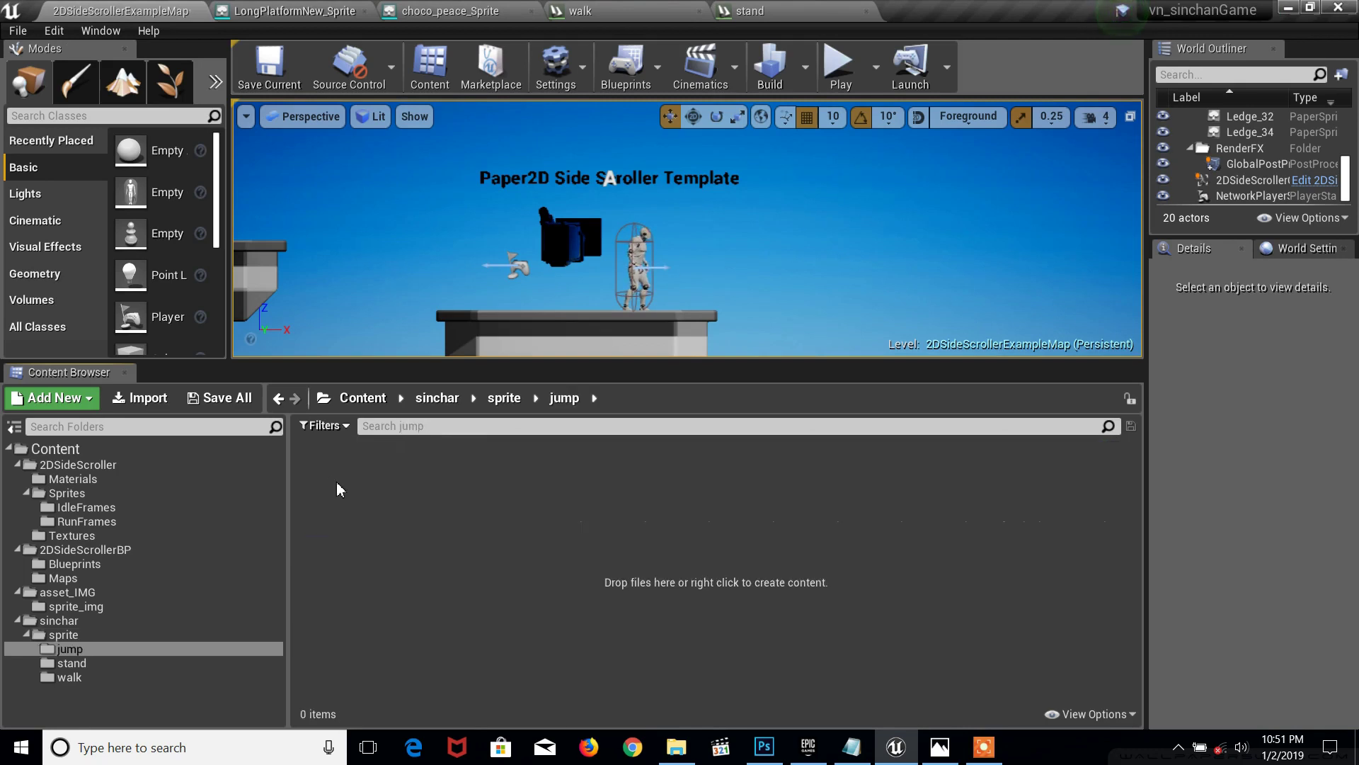
Step: Create a new Paper Flipbook asset named jump
left_click(67, 397)
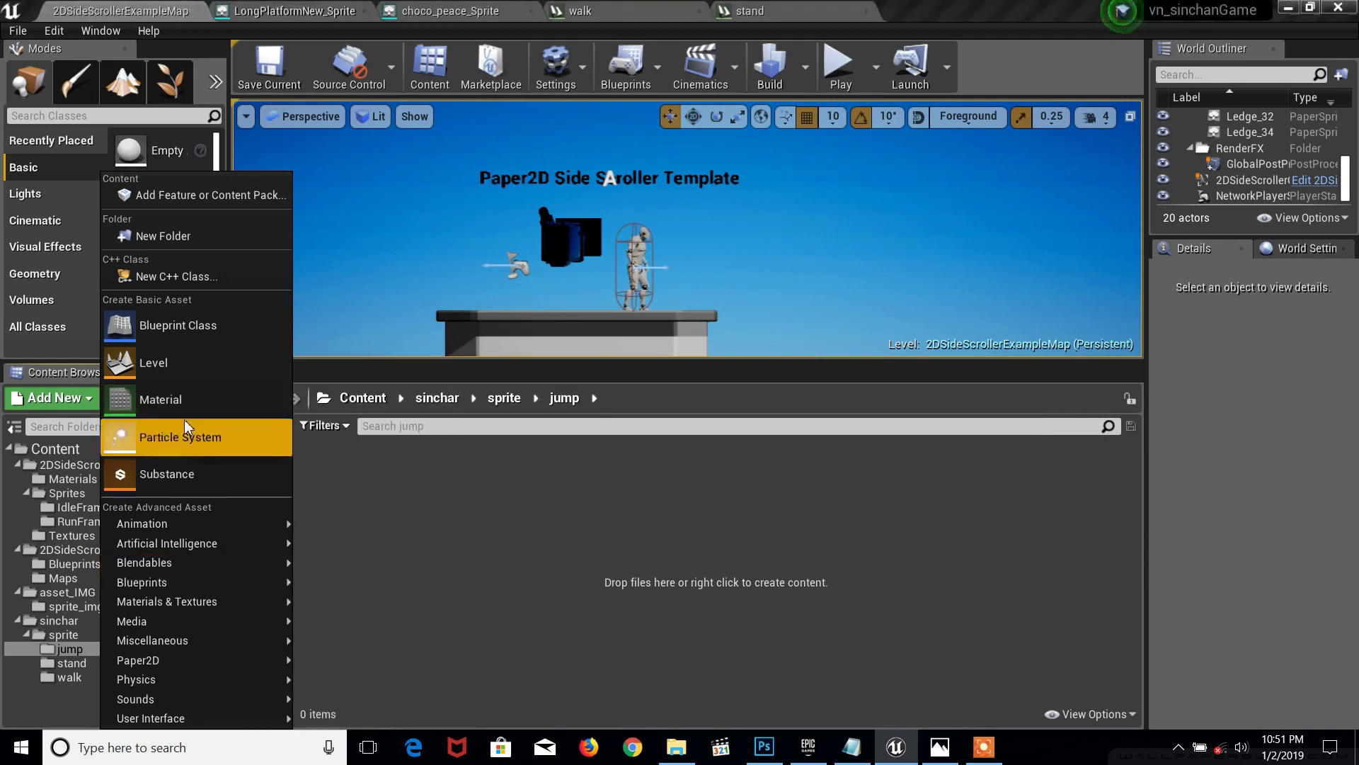
mouse_move(151, 525)
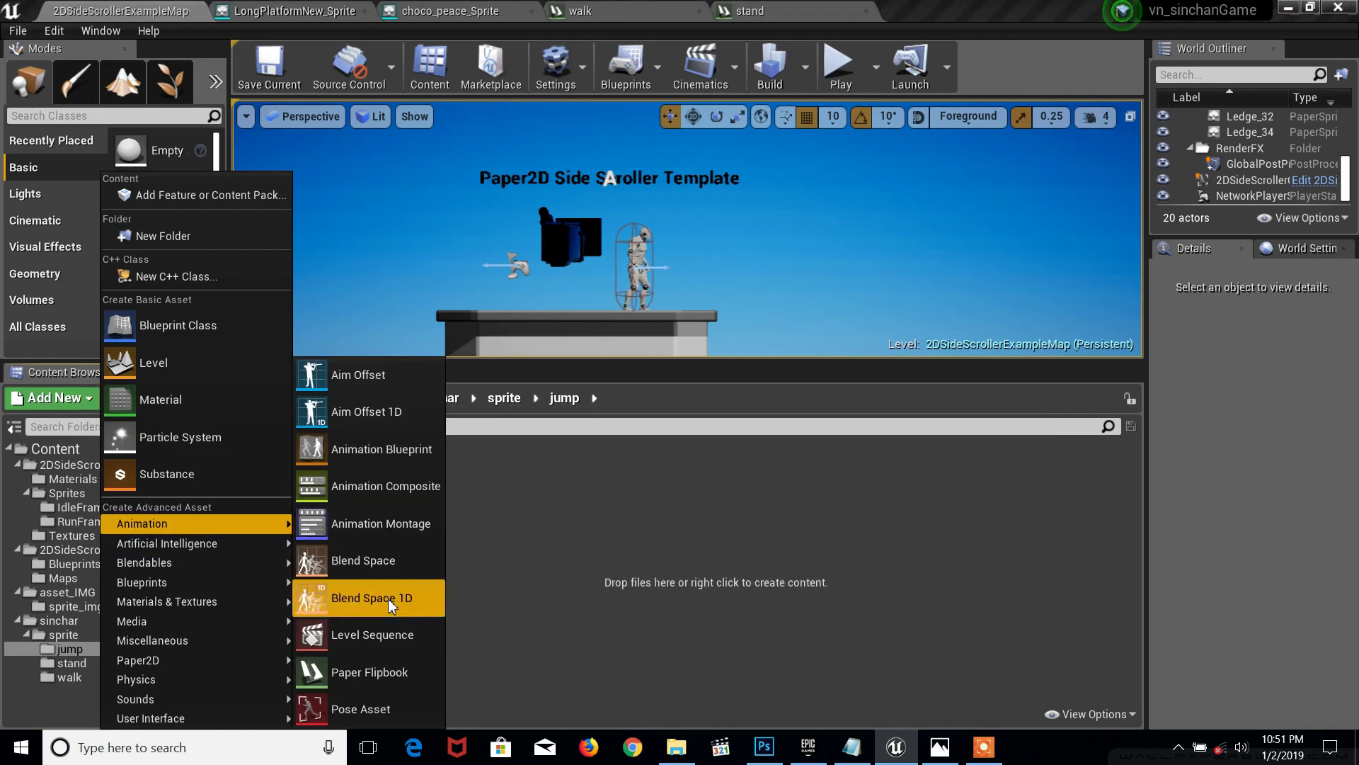
left_click(398, 669)
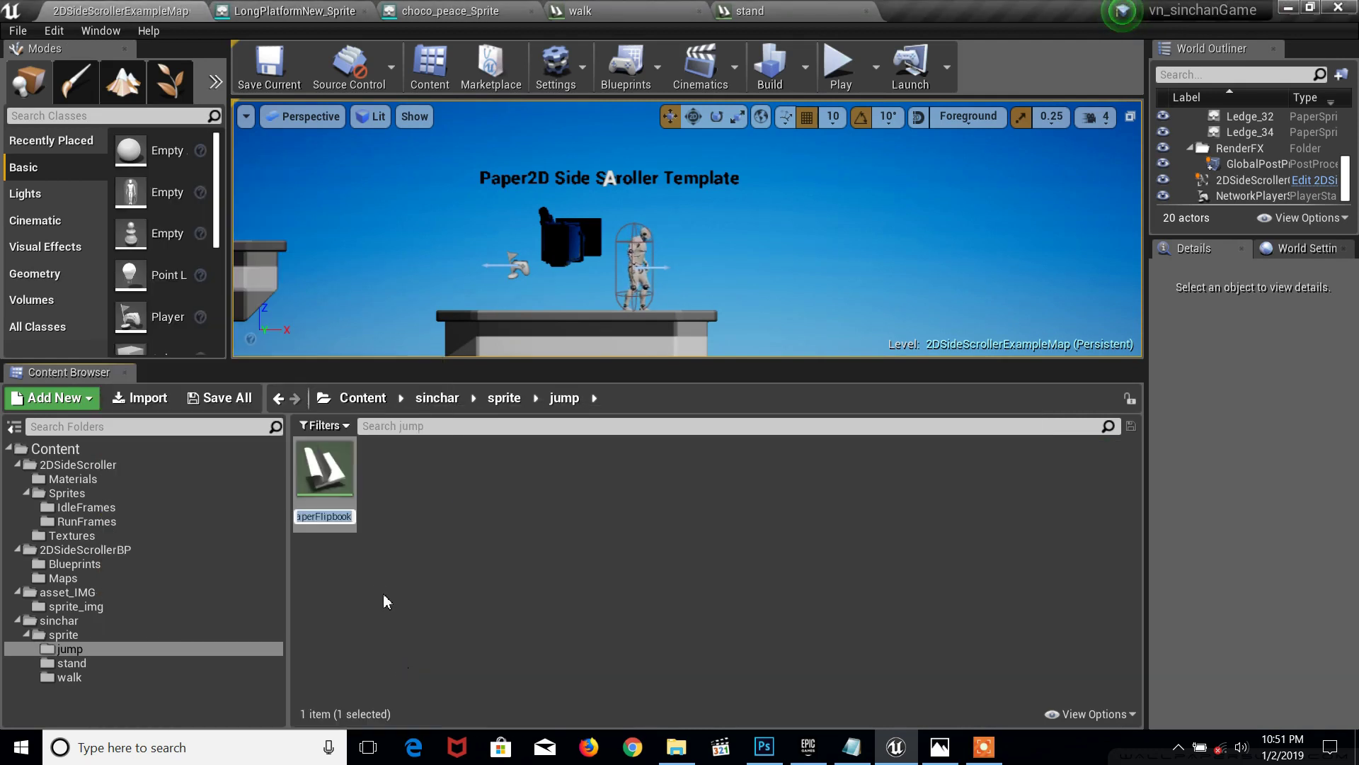
type("jump")
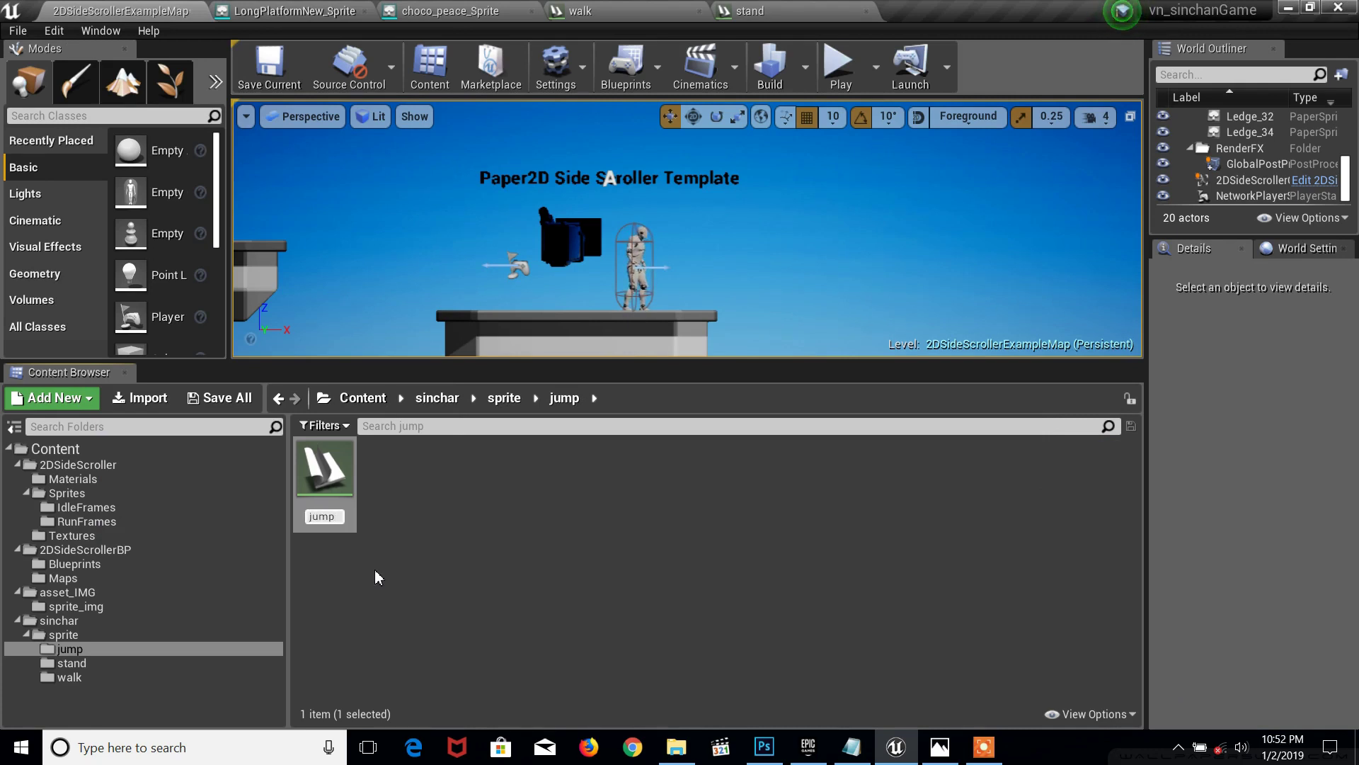
key("Return")
key("Return")
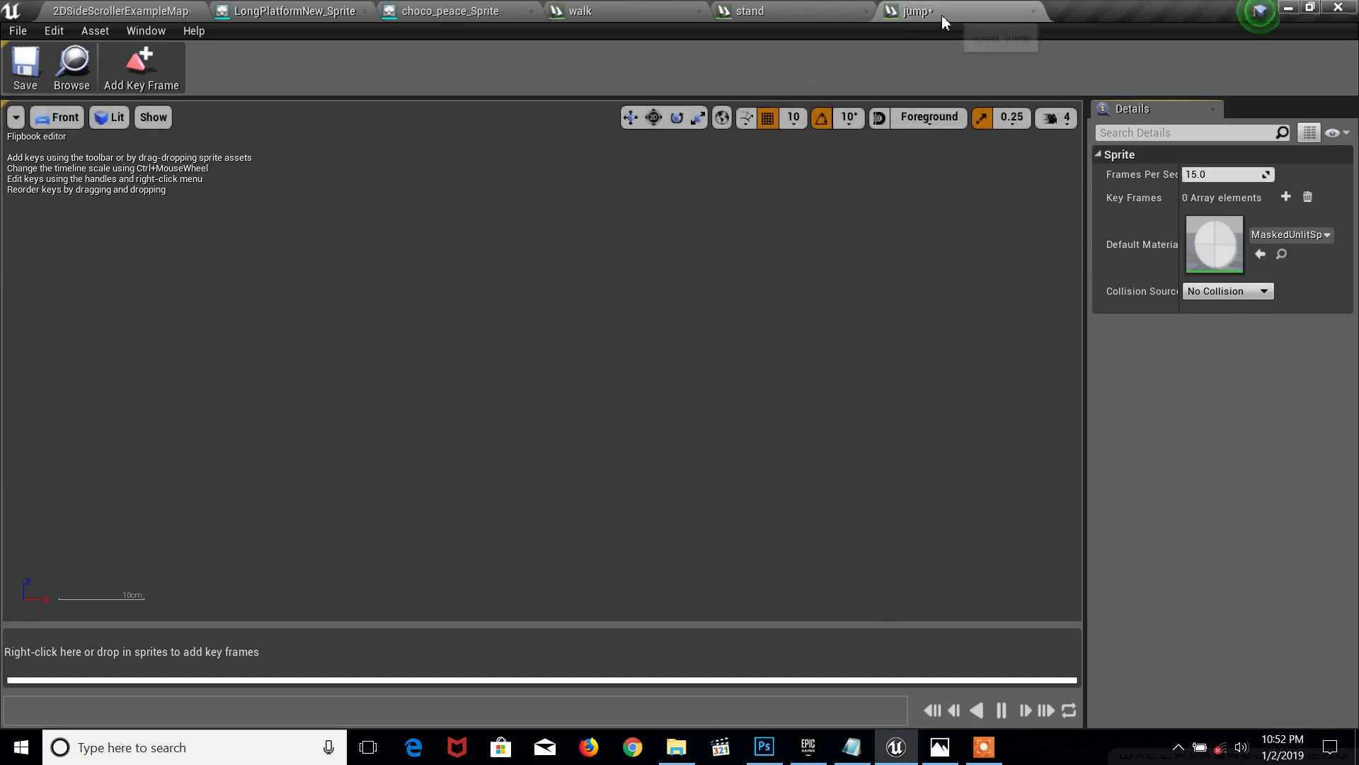
Step: Add jump_Sprite from the sprite folder as the jump flipbook's frame
left_click_drag(941, 15, 666, 266)
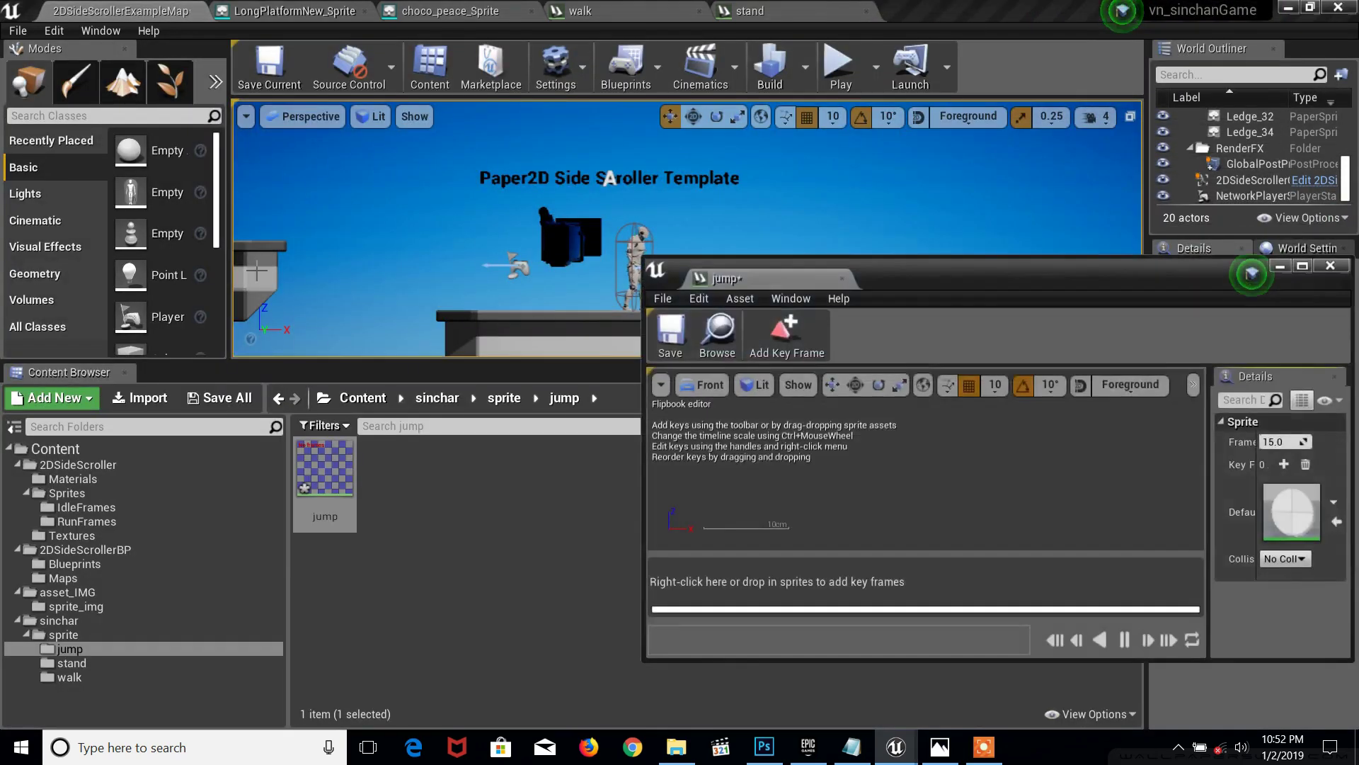
left_click(63, 634)
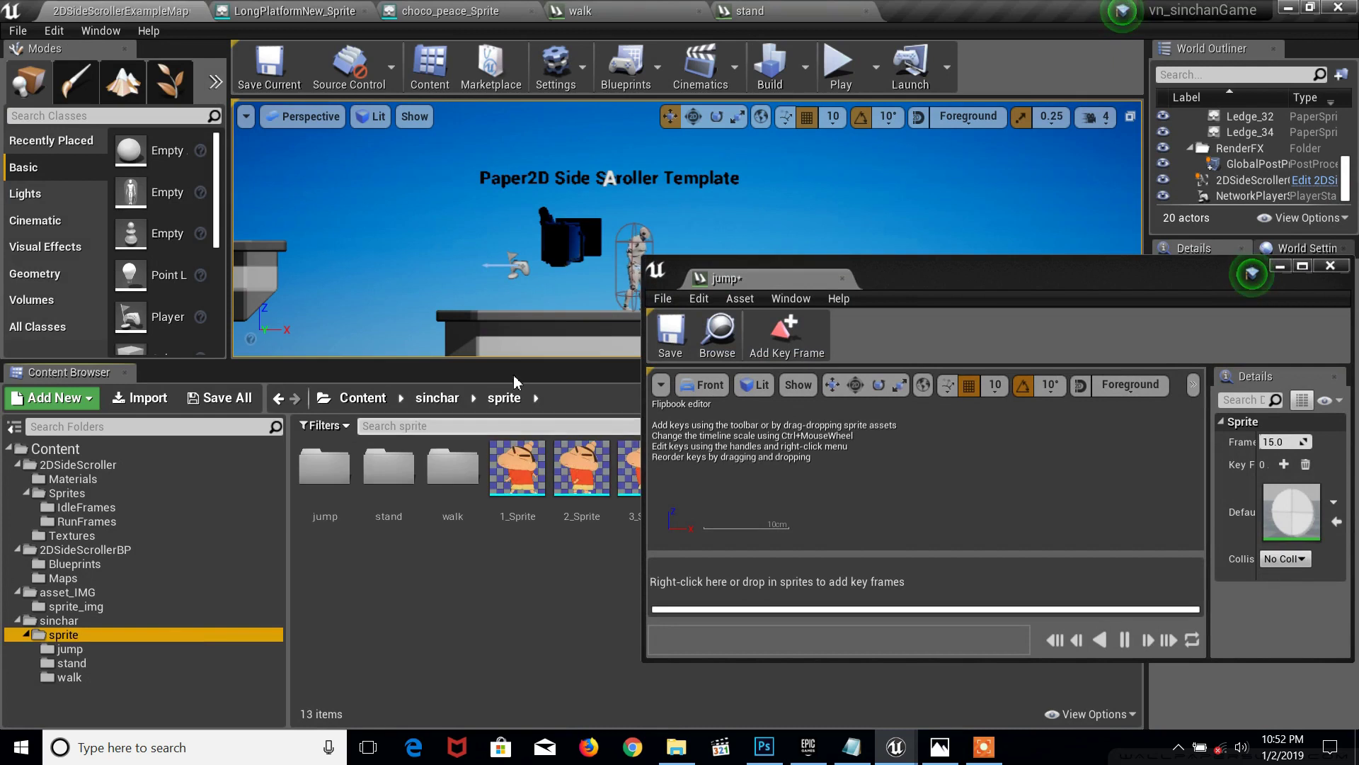
mouse_move(907, 276)
left_mouse_down()
mouse_move(737, 538)
mouse_move(338, 291)
left_mouse_up()
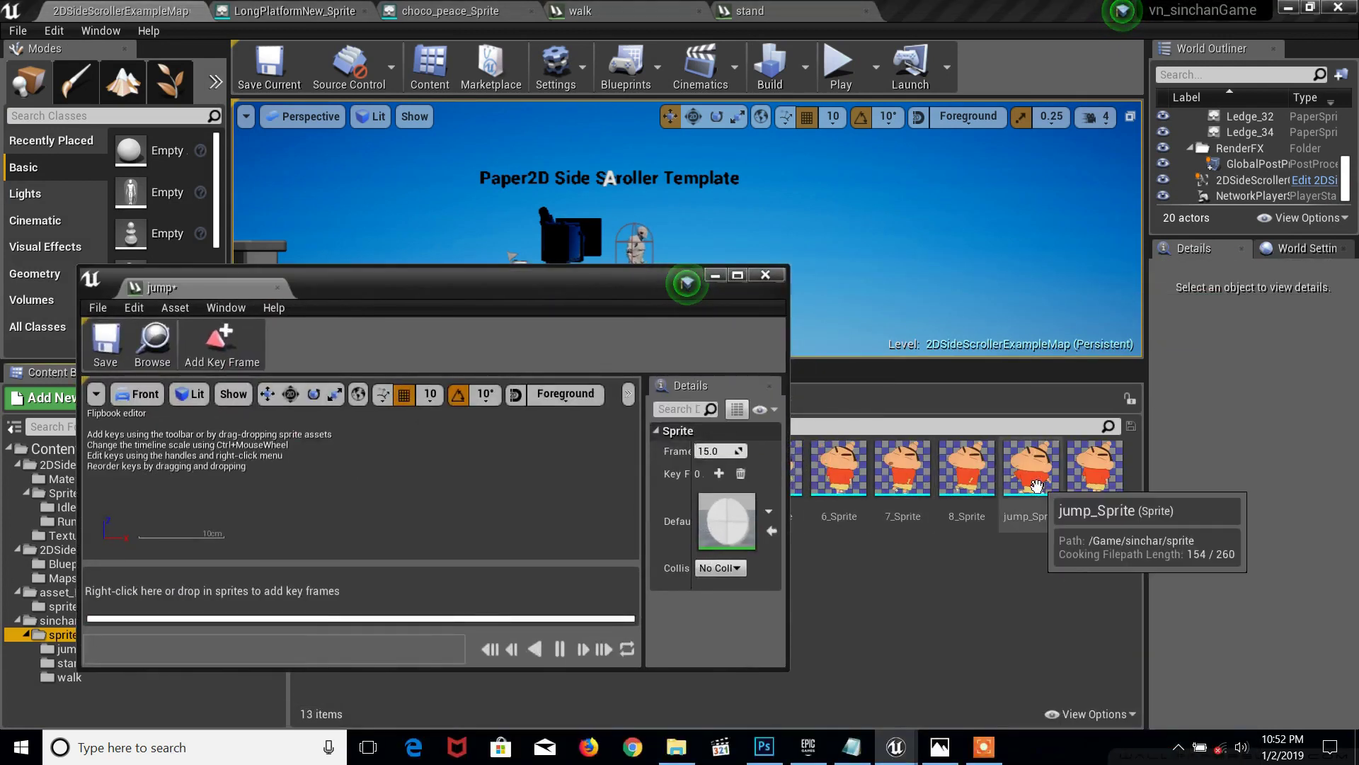
left_click_drag(1037, 485, 274, 505)
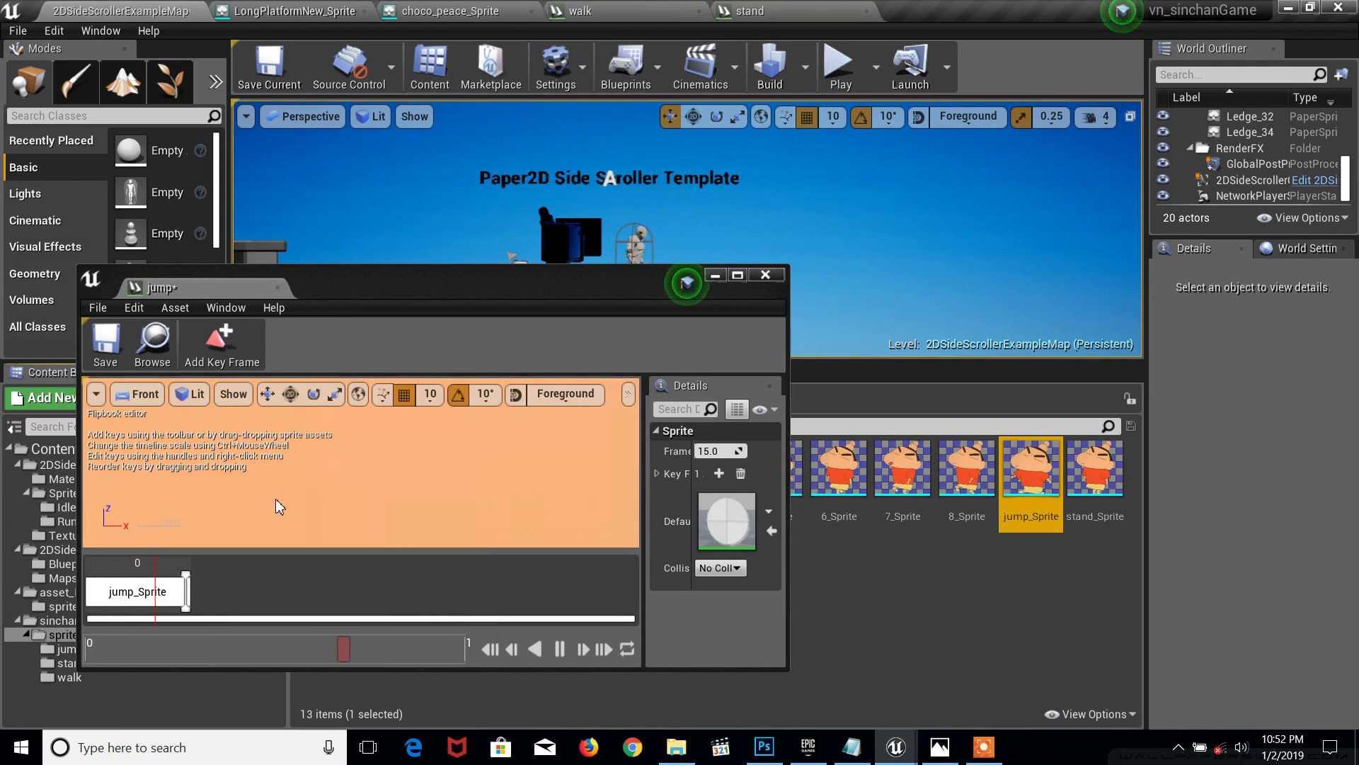
scroll(284, 503, "down", 3)
scroll(286, 504, "down", 3)
scroll(286, 506, "down", 3)
scroll(289, 503, "down", 2)
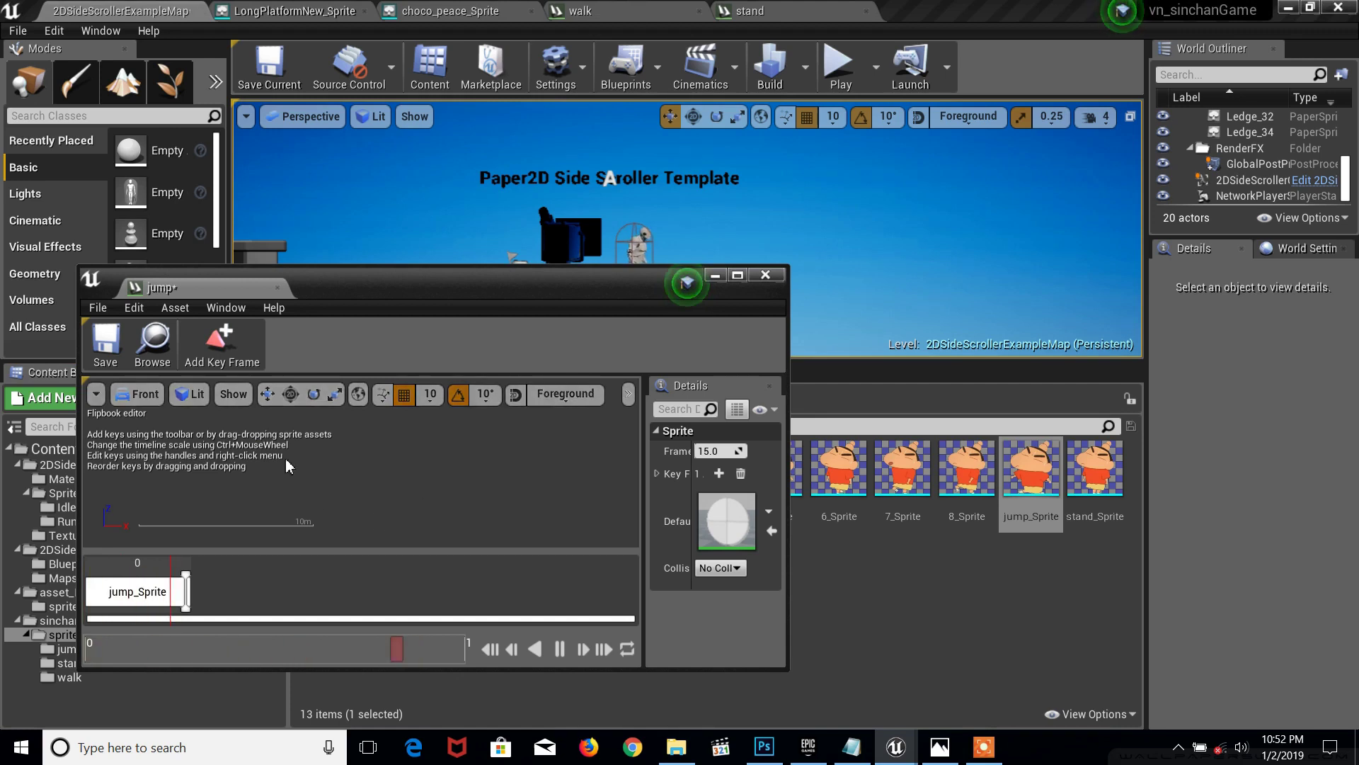
Step: Save the jump flipbook and dock it between the walk and stand tabs
left_click(106, 341)
mouse_move(135, 287)
left_mouse_down()
mouse_move(744, 146)
mouse_move(788, 27)
left_mouse_up()
left_click(120, 11)
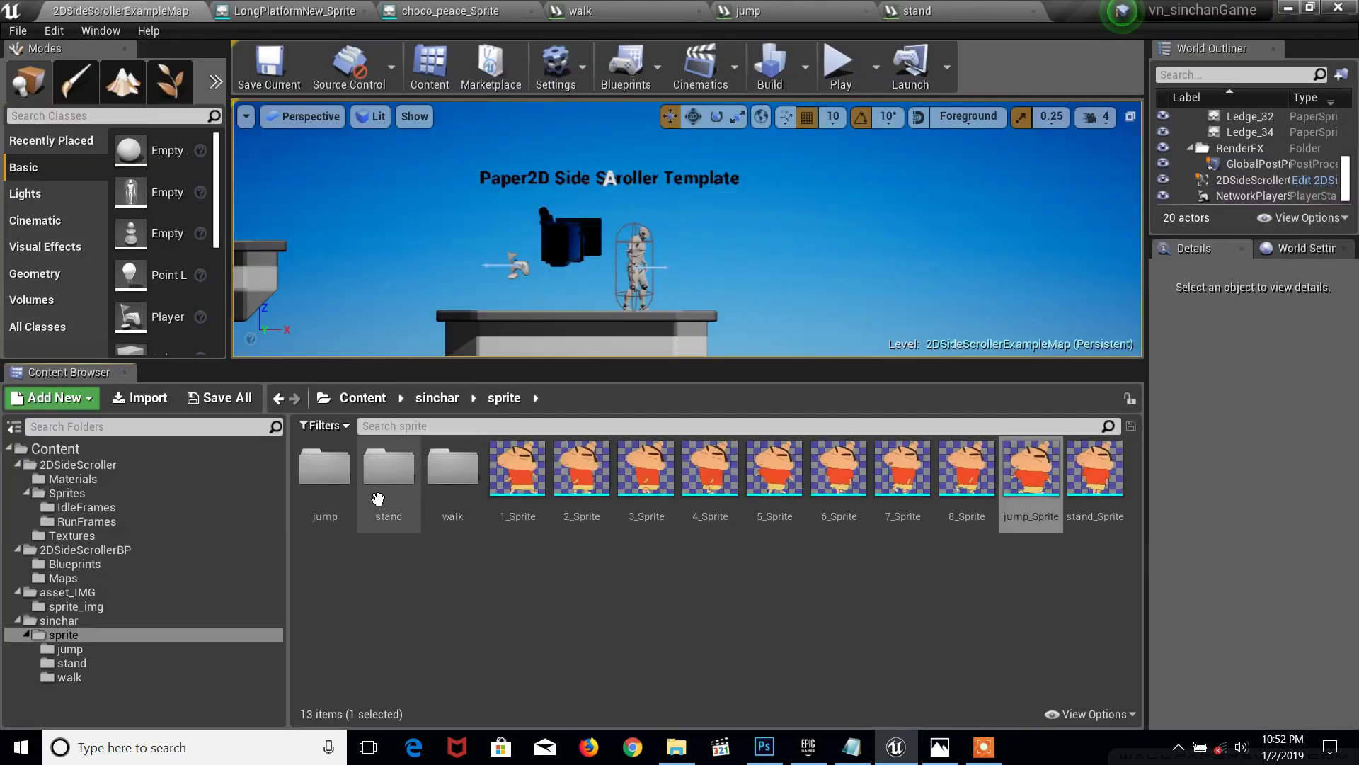
Step: Check the jump, stand and walk folders for their flipbooks, then switch to 1.psd in Photoshop
double_click(327, 481)
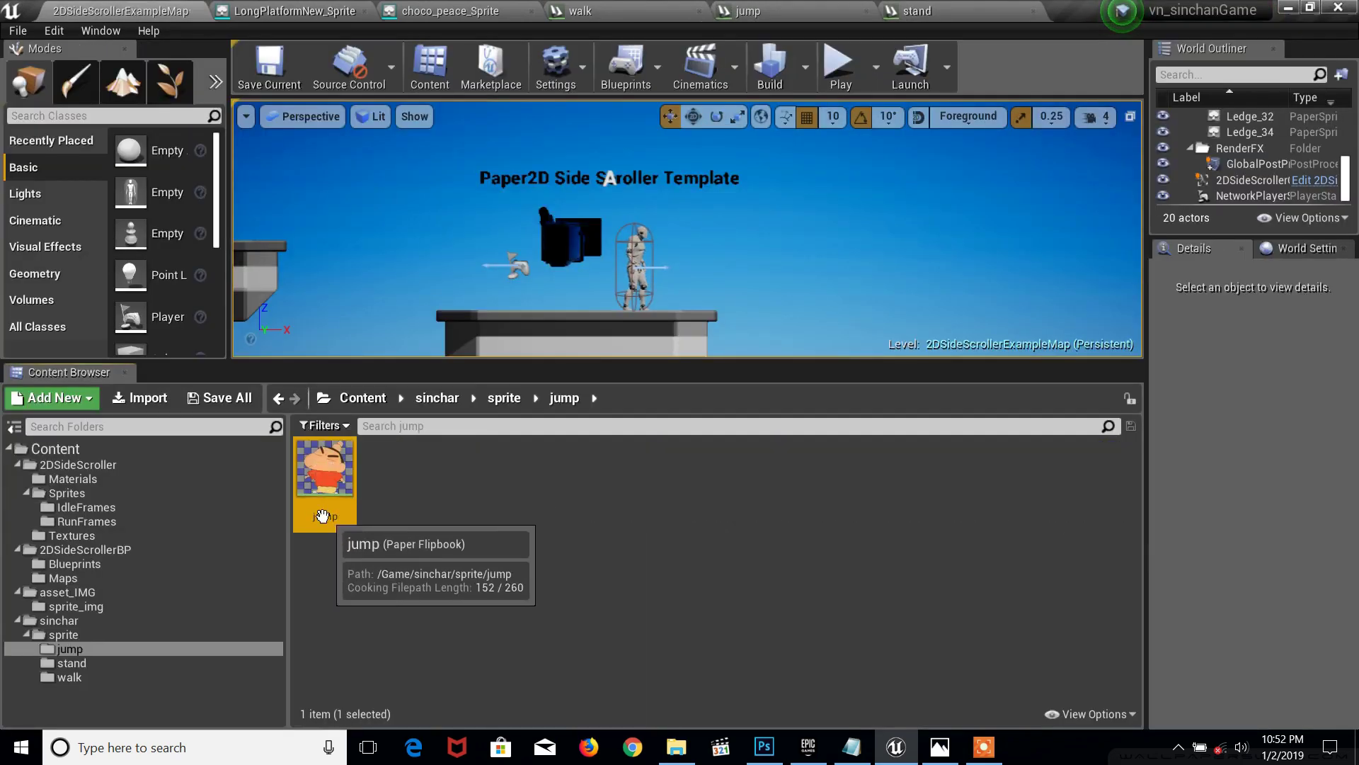
left_click(70, 665)
left_click(333, 487)
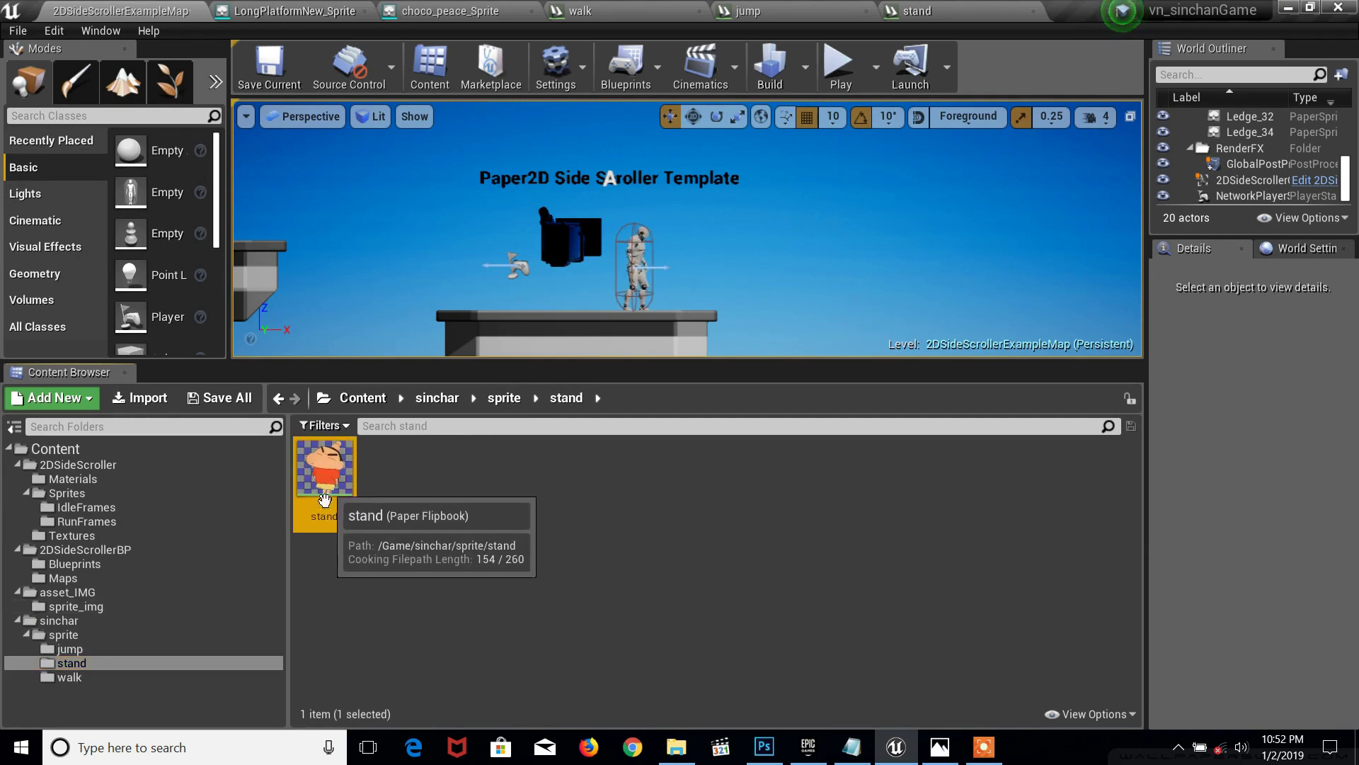
left_click(69, 677)
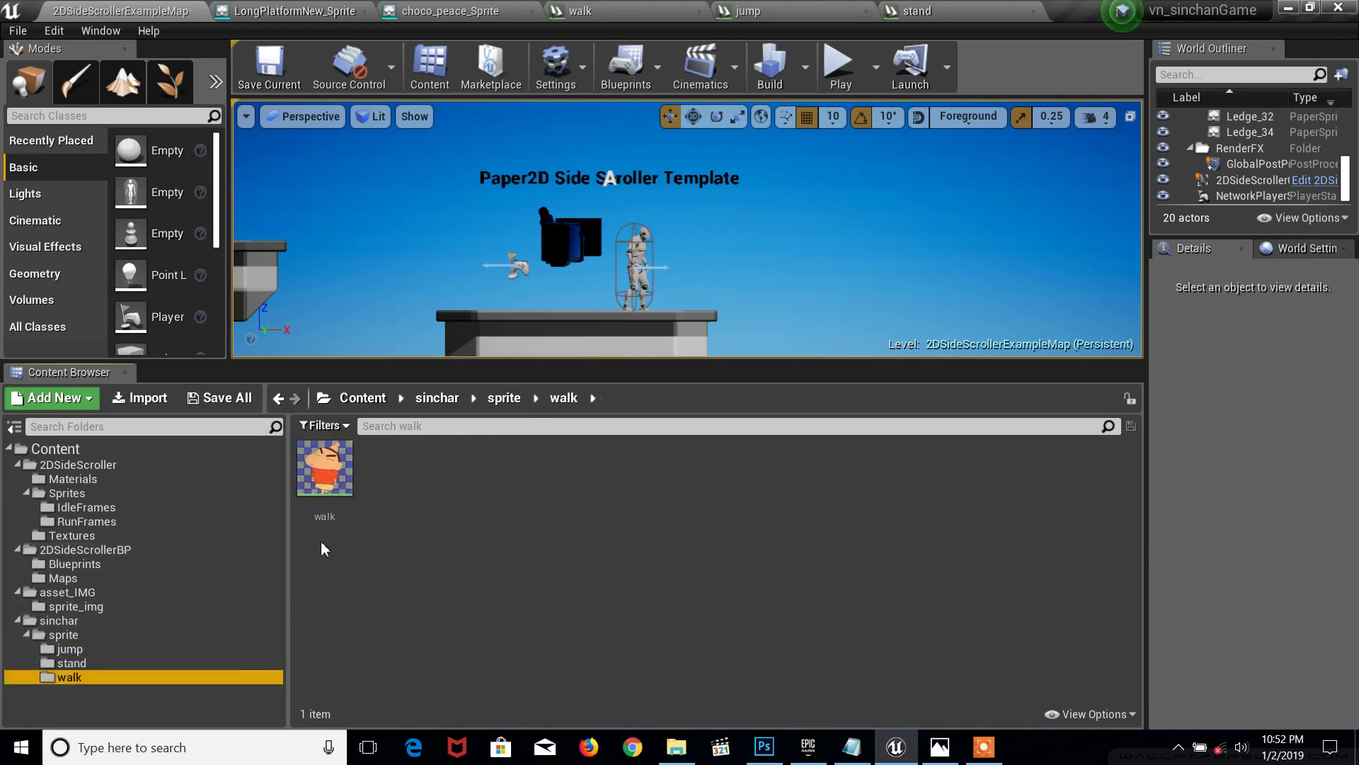
left_click(86, 664)
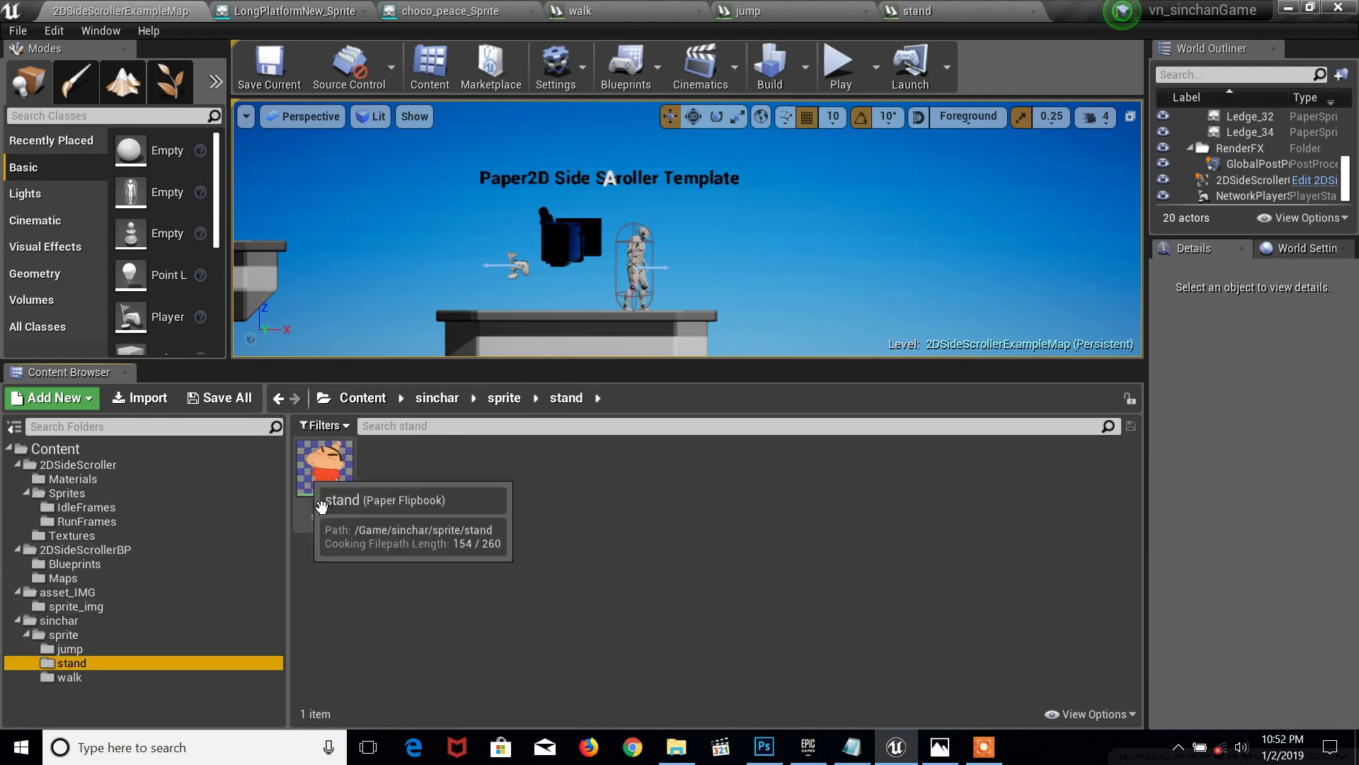
left_click(764, 746)
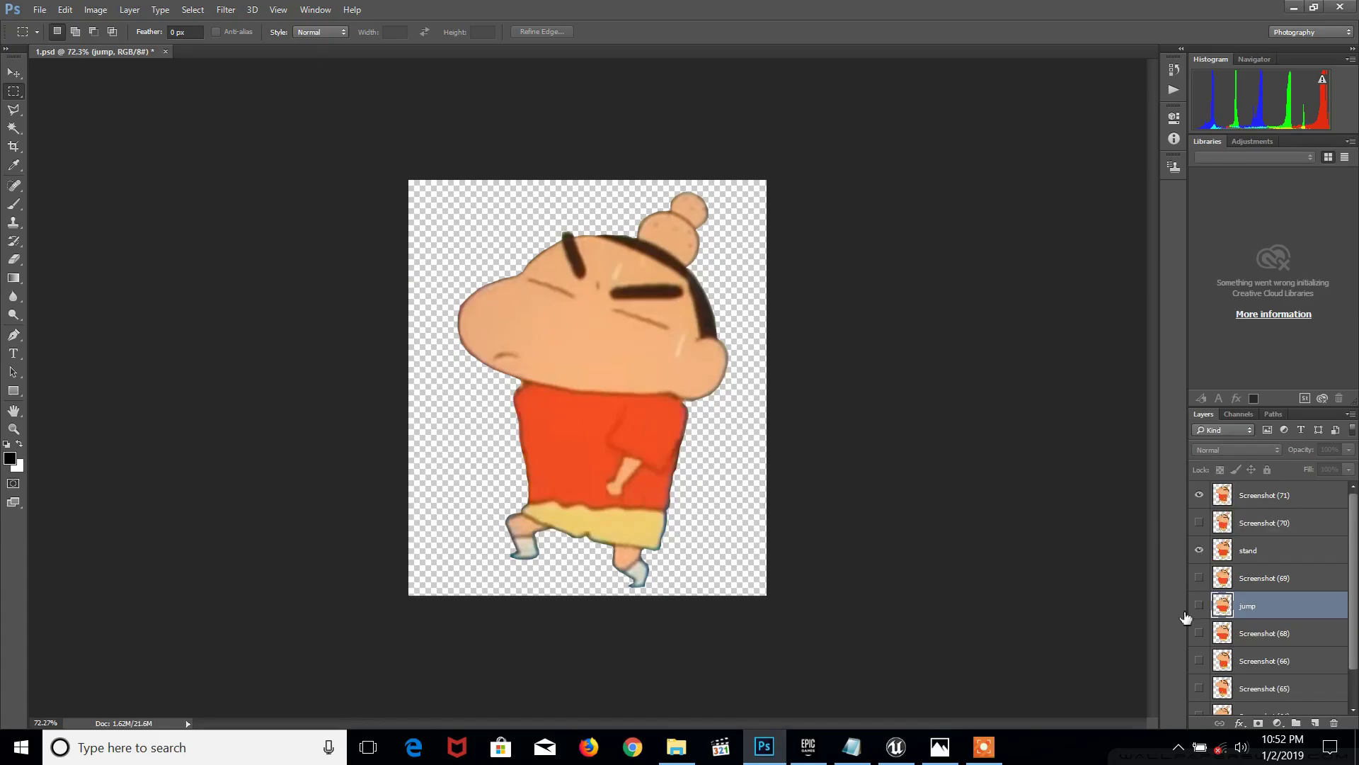
Step: Toggle the Screenshot (71) layer off so only the stand figure shows
scroll(1196, 637, "down", 1)
left_click(1198, 679)
scroll(1207, 653, "up", 1)
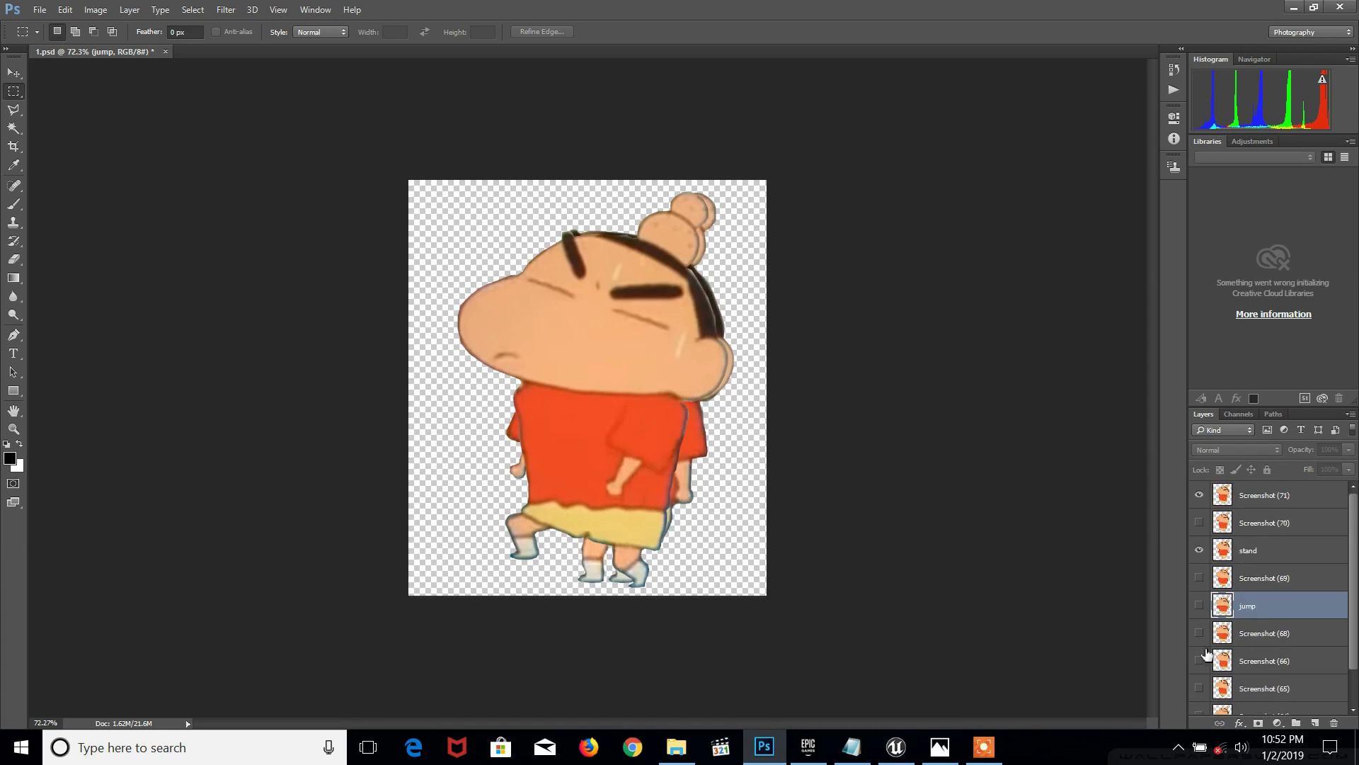
left_click(1201, 495)
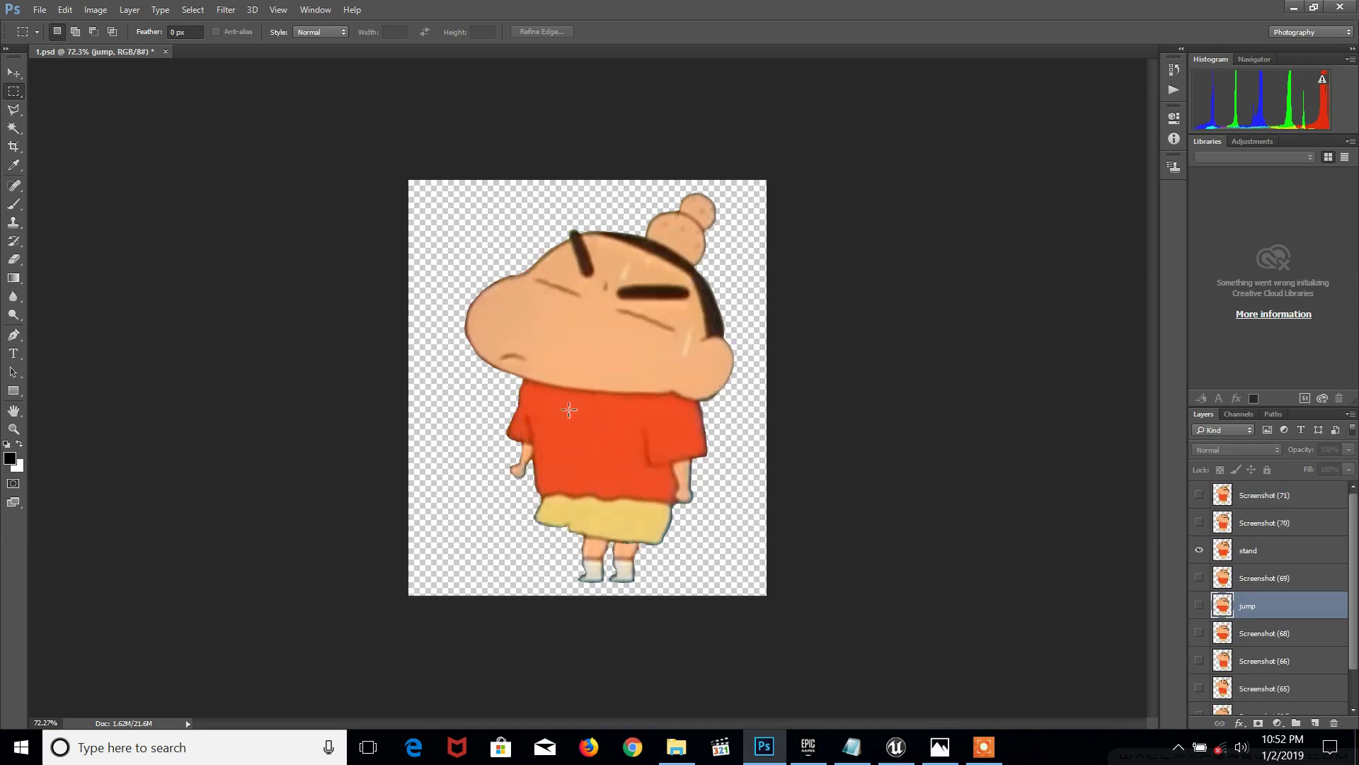
Step: Outline the stand figure above its feet with the Polygonal Lasso and shift the selection down slightly
left_click(22, 110)
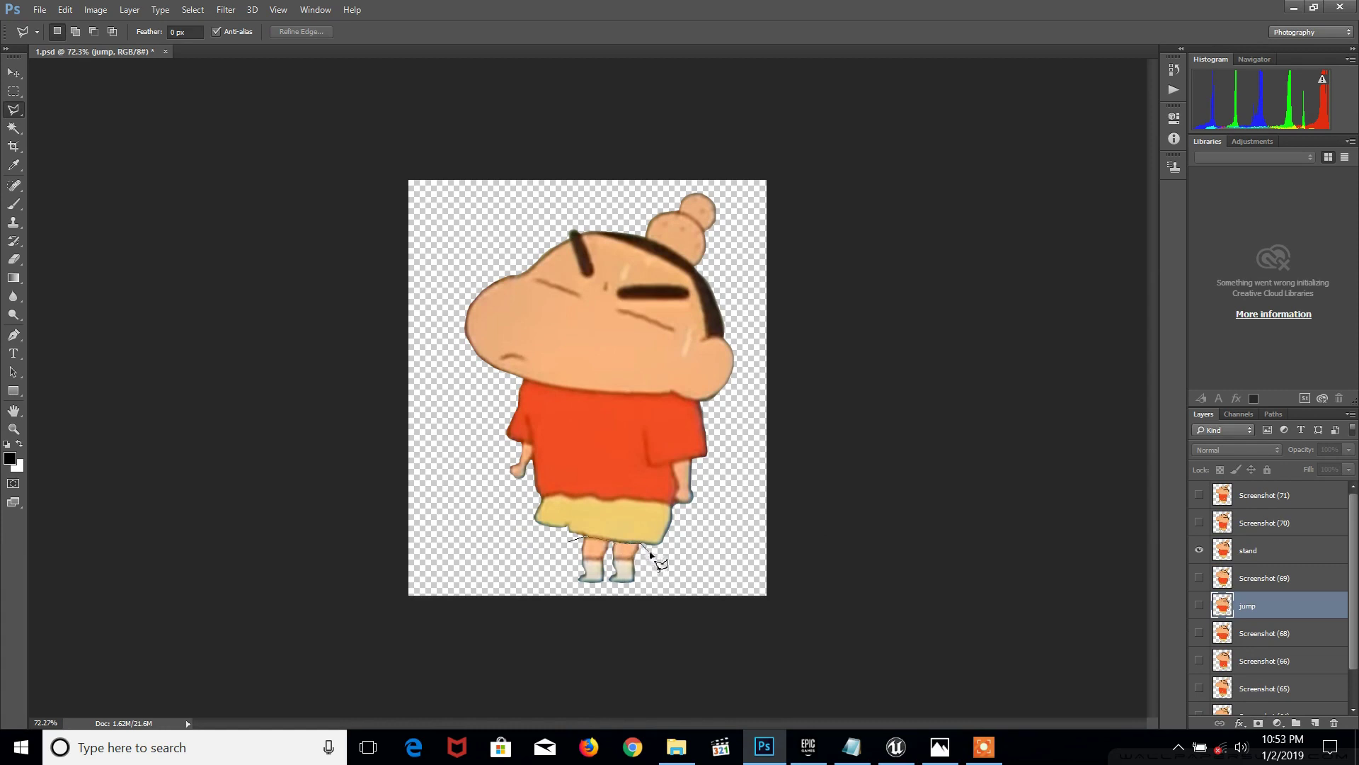
left_click(726, 531)
left_click(768, 339)
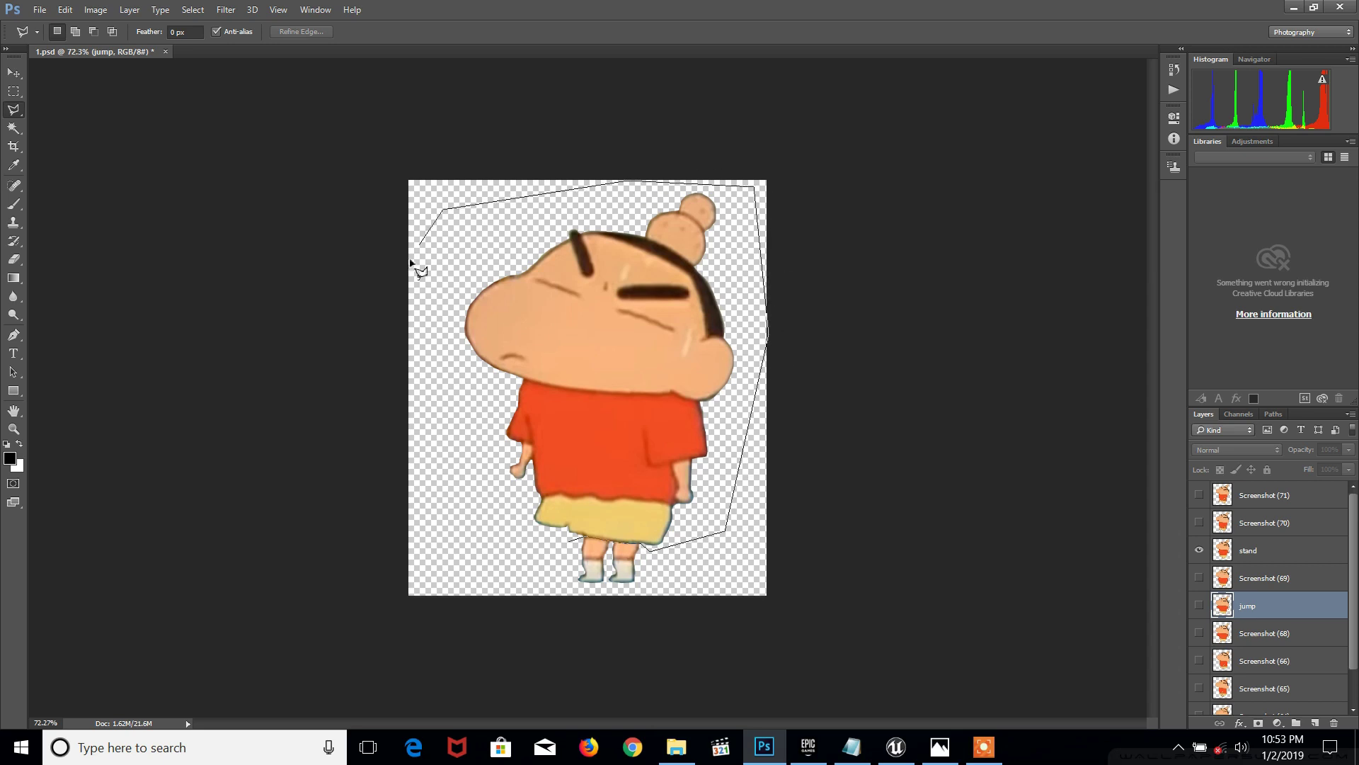
left_click(566, 548)
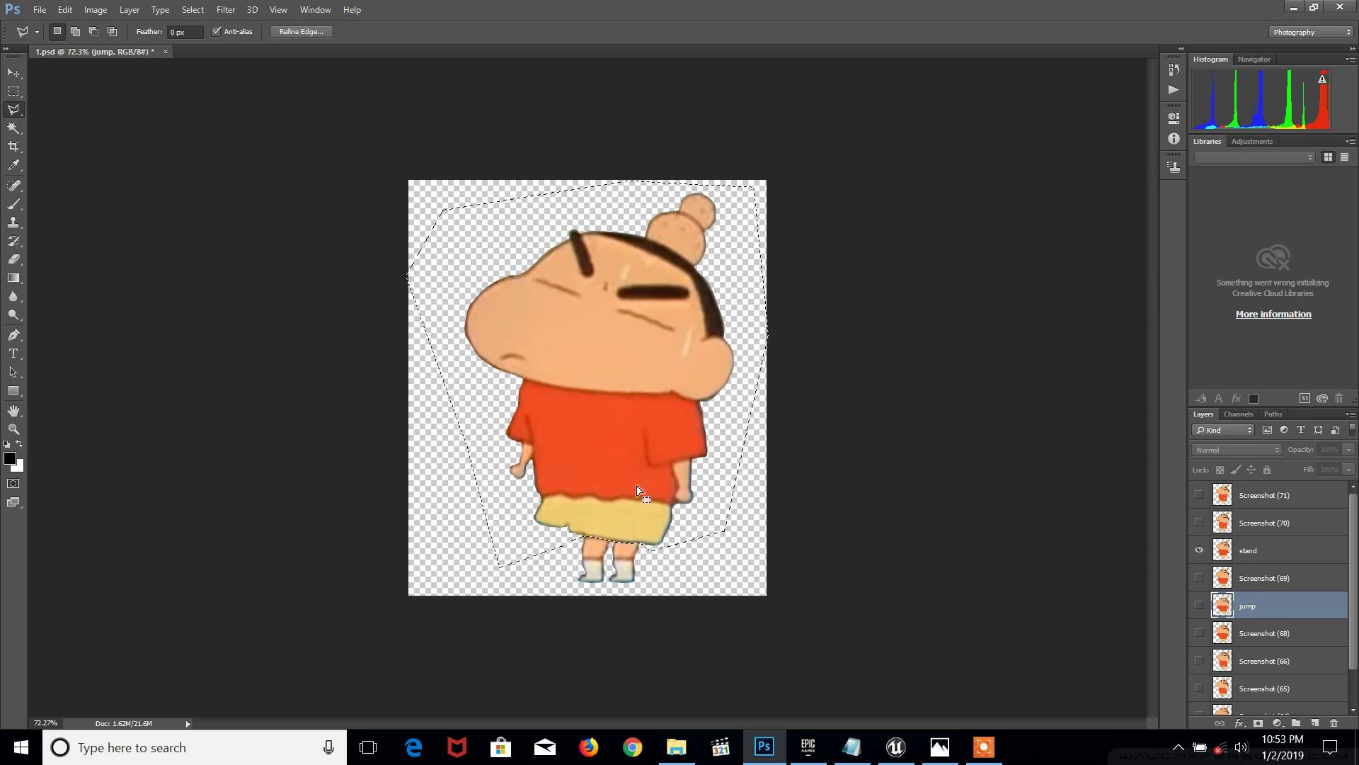
left_click_drag(635, 484, 645, 502)
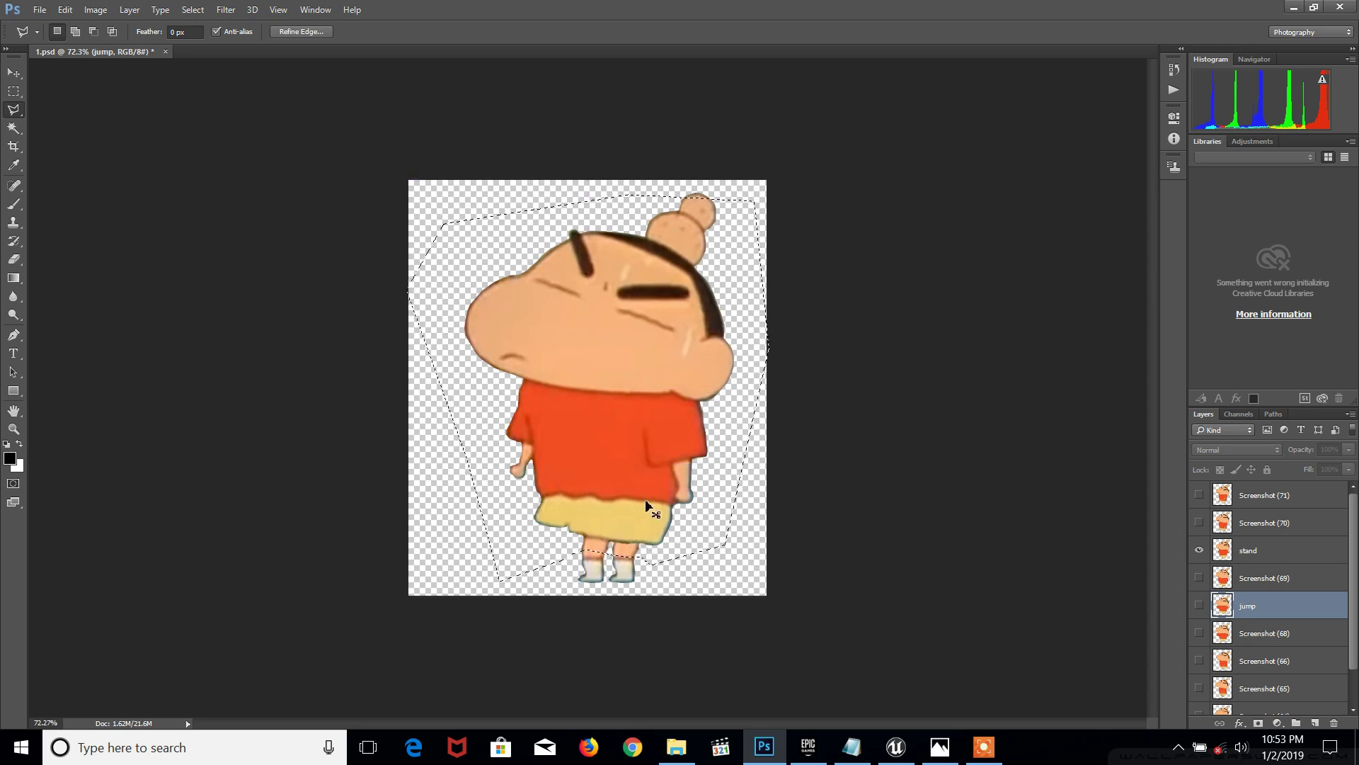
right_click(635, 483)
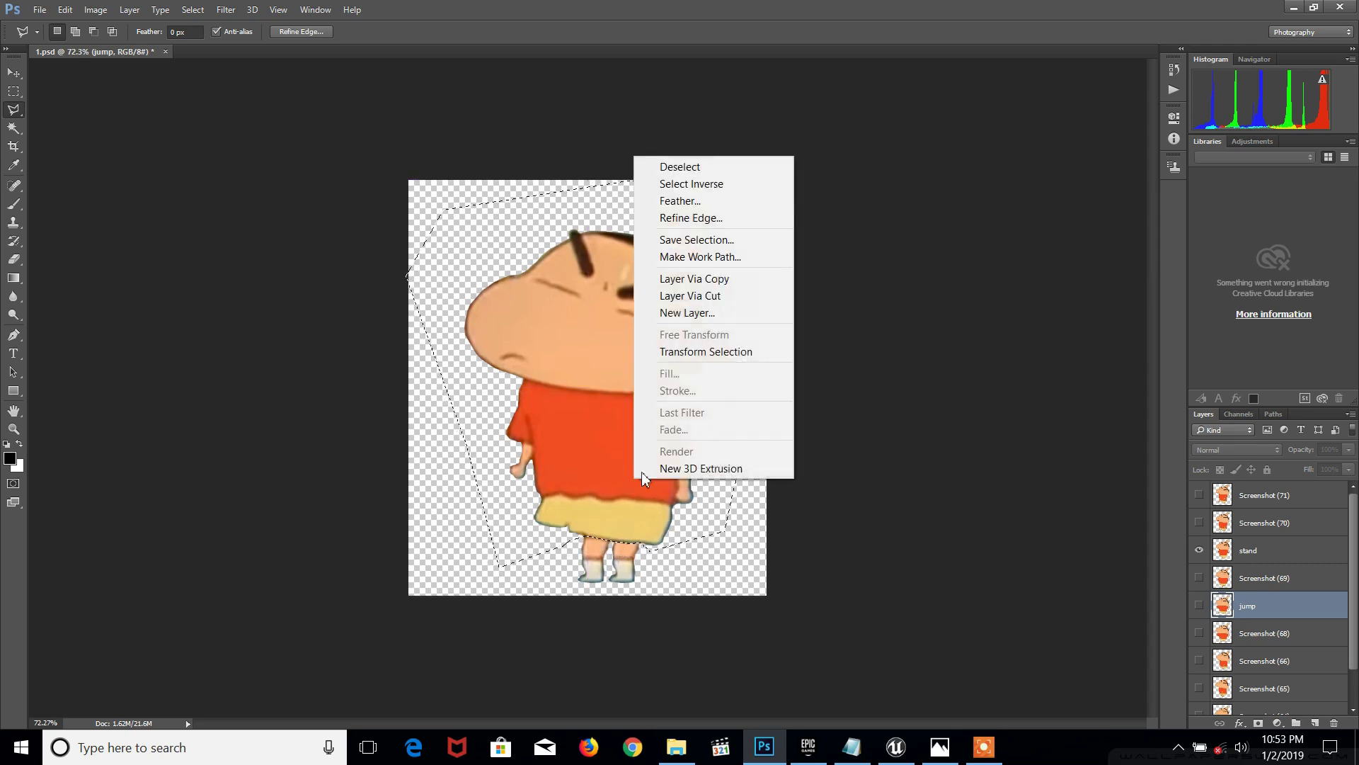
Step: Transform the selection outline, nudging it down and undoing the extra move
left_click(684, 352)
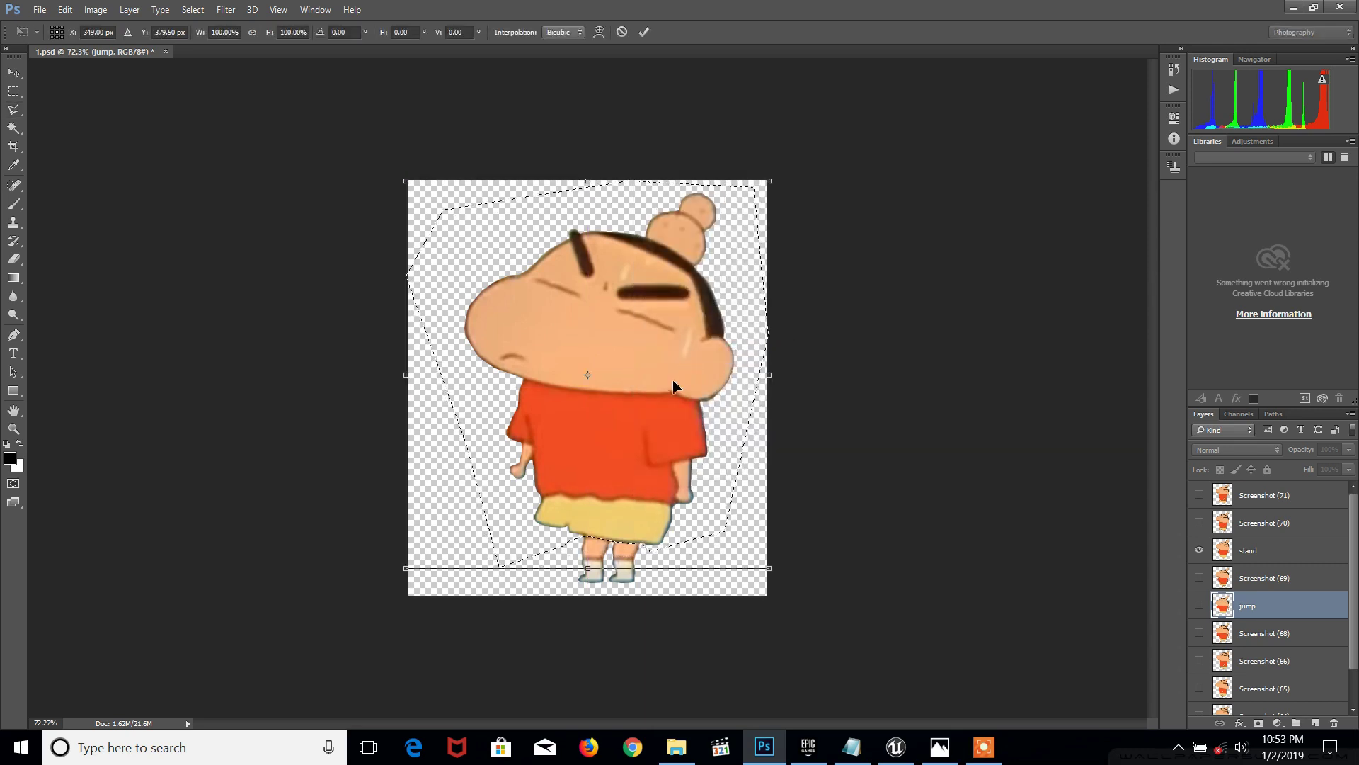
key("Down")
key("Down")
key("Down")
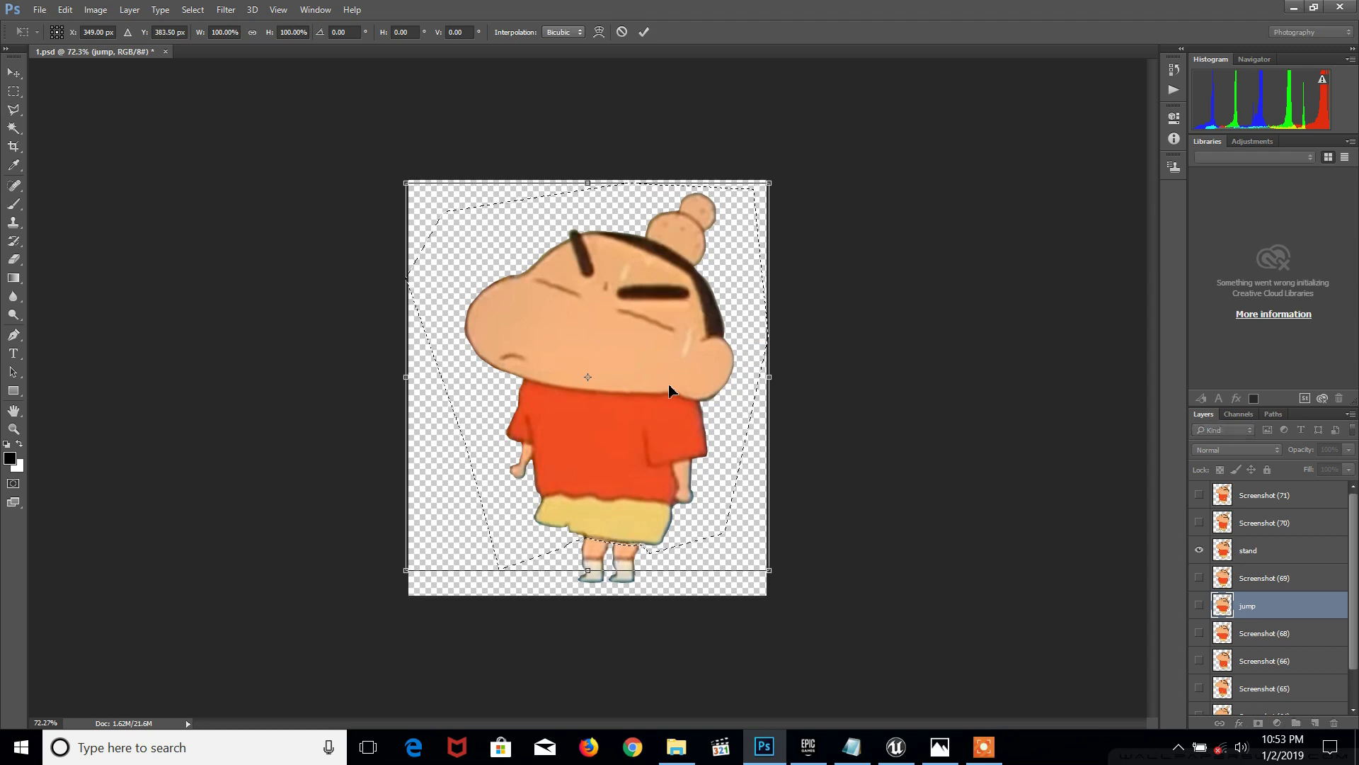
left_click_drag(644, 409, 644, 439)
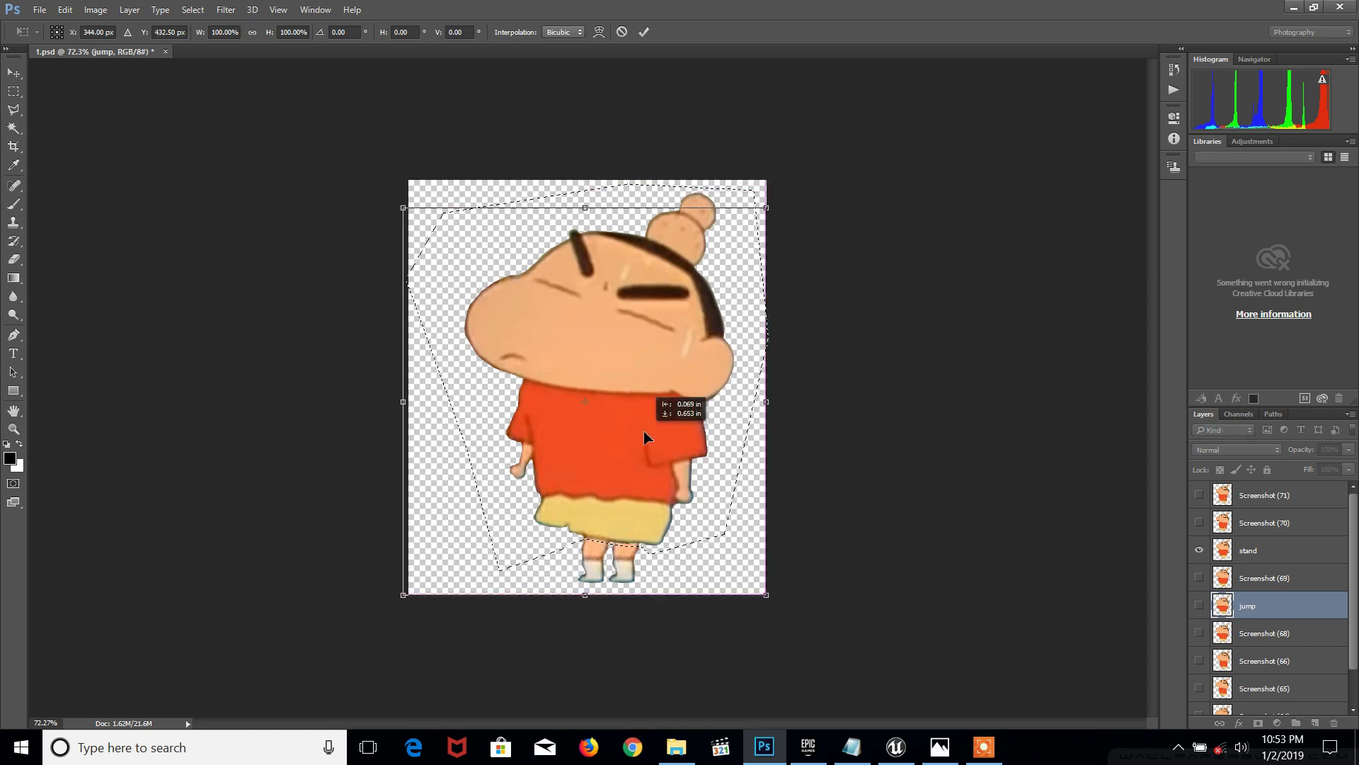
key("ctrl+z")
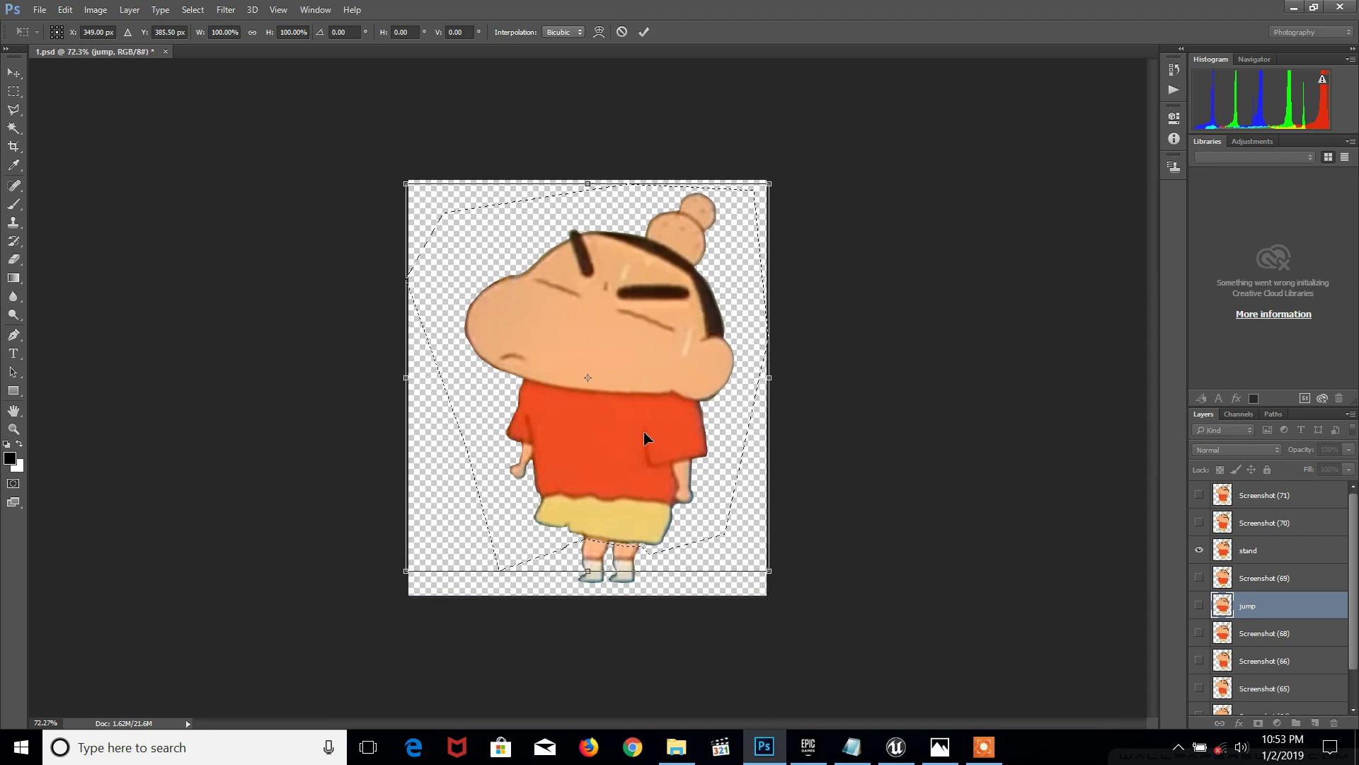
key("Return")
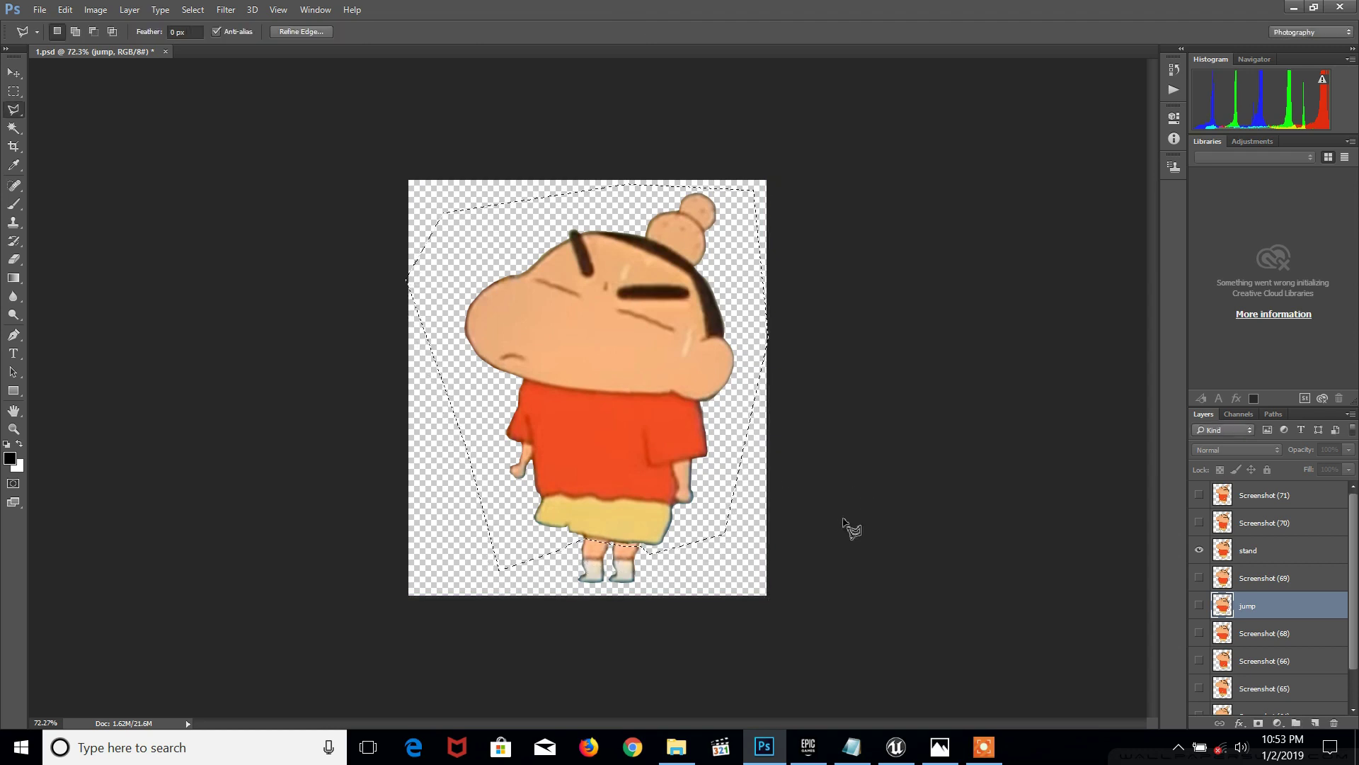
Step: Free Transform the stand layer to nudge the figure down a few pixels
left_click(1248, 558)
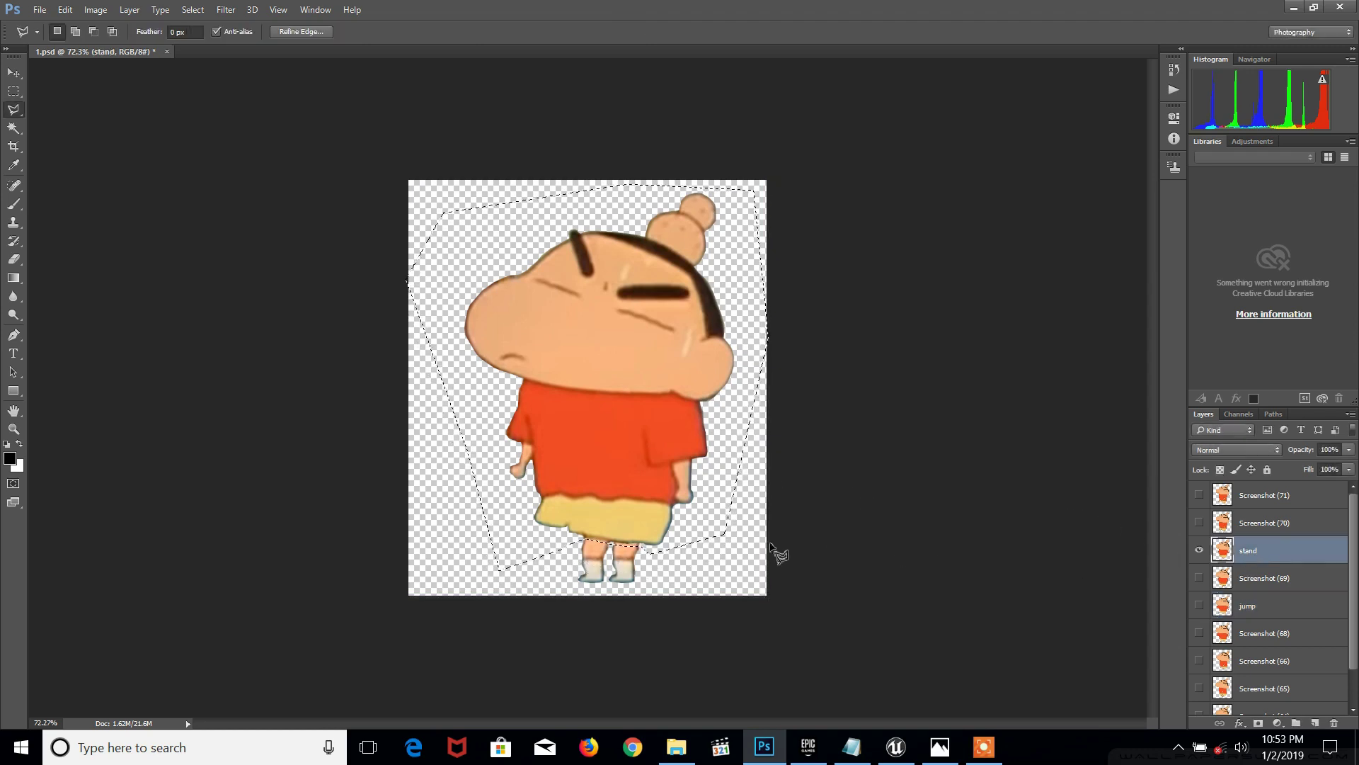
right_click(608, 456)
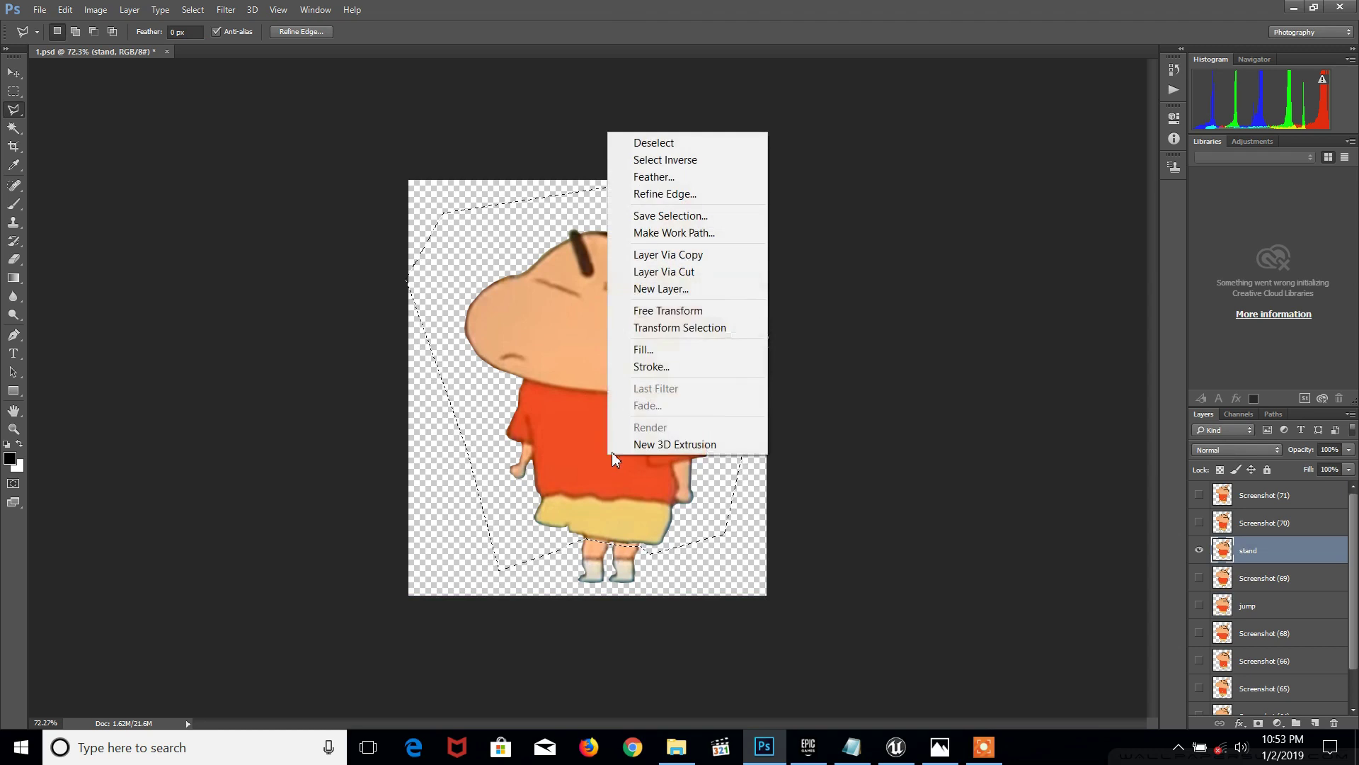
left_click(669, 310)
key("Down")
key("Down")
key("Down")
key("Down")
key("Down")
key("Down")
key("Down")
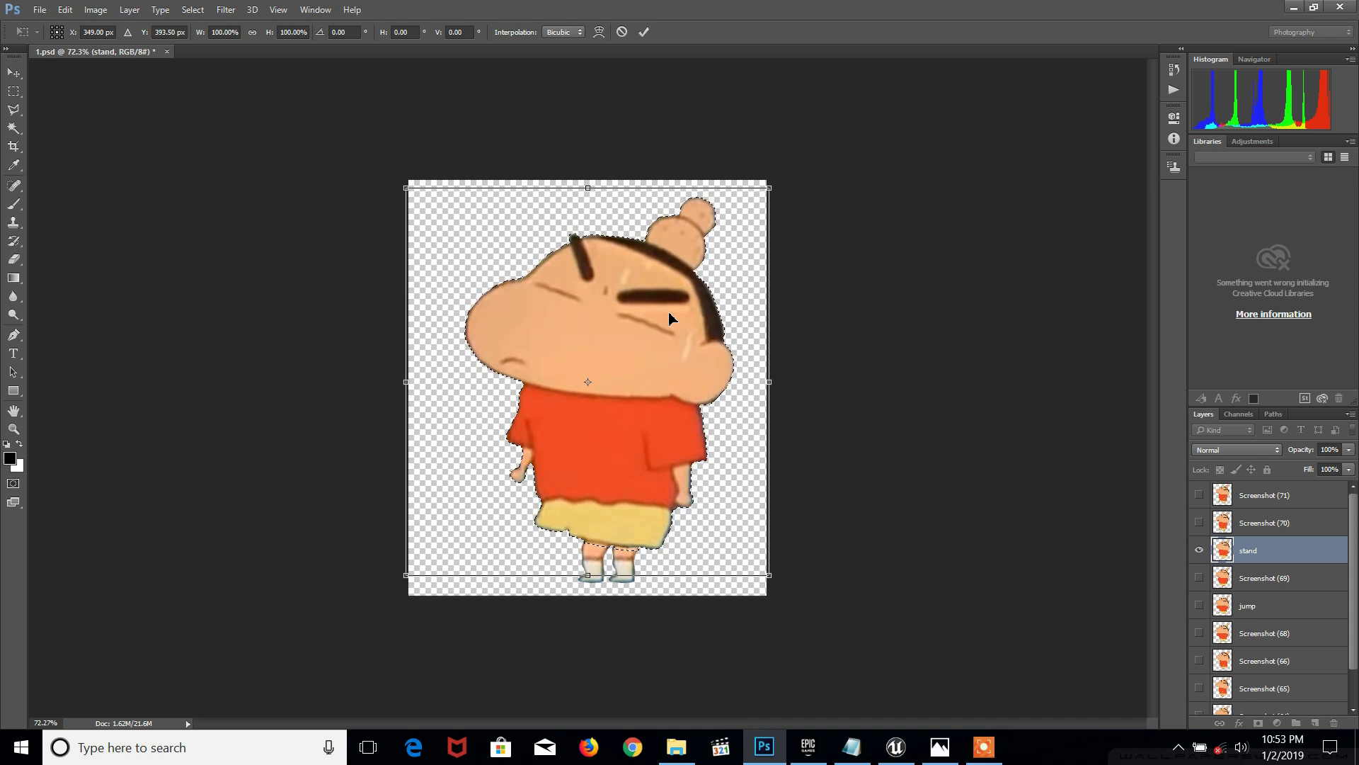
key("Return")
Step: Draw a small lasso beside the figure and dismiss the no-pixels-selected warning
left_click(883, 395)
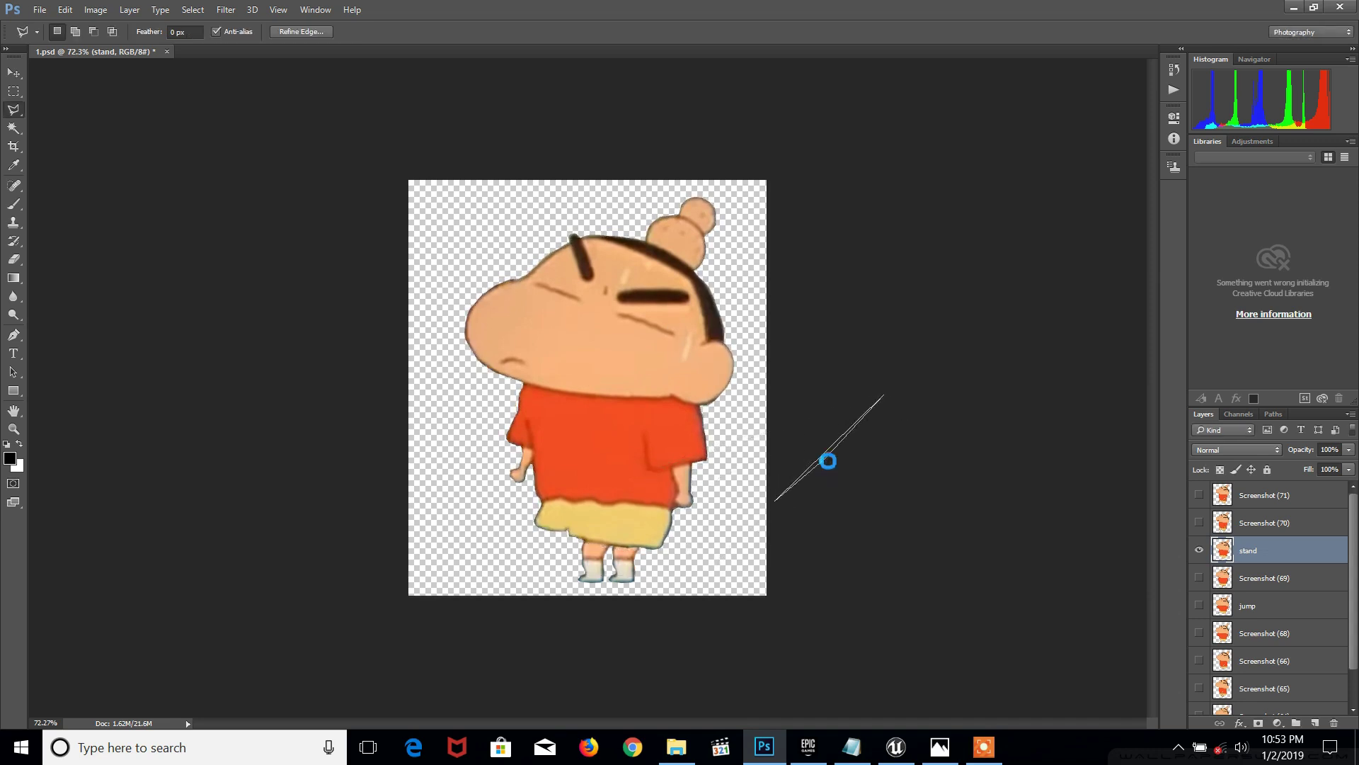
double_click(824, 477)
left_click(682, 278)
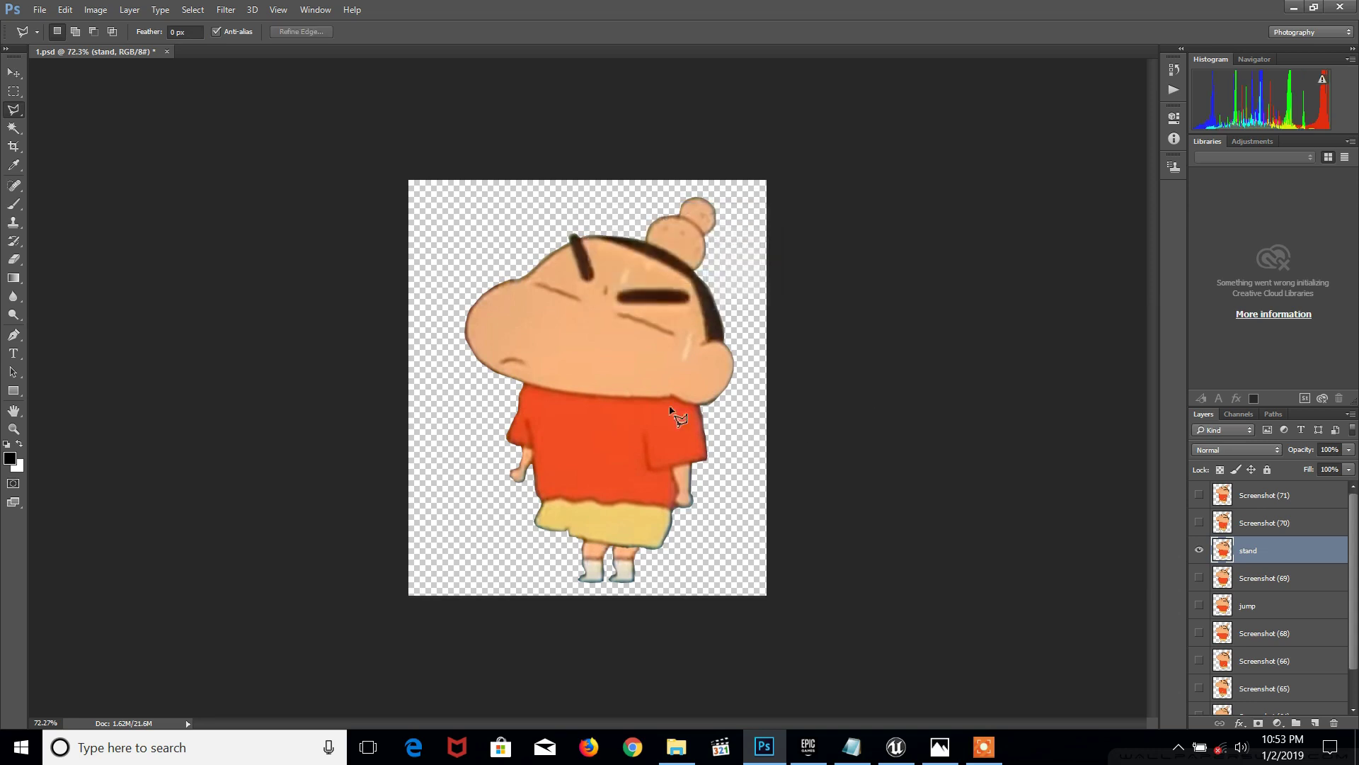
Step: Save the image as PNG named stand2, then select stand2 in the BG REMOVE folder
left_click(40, 10)
left_click(79, 206)
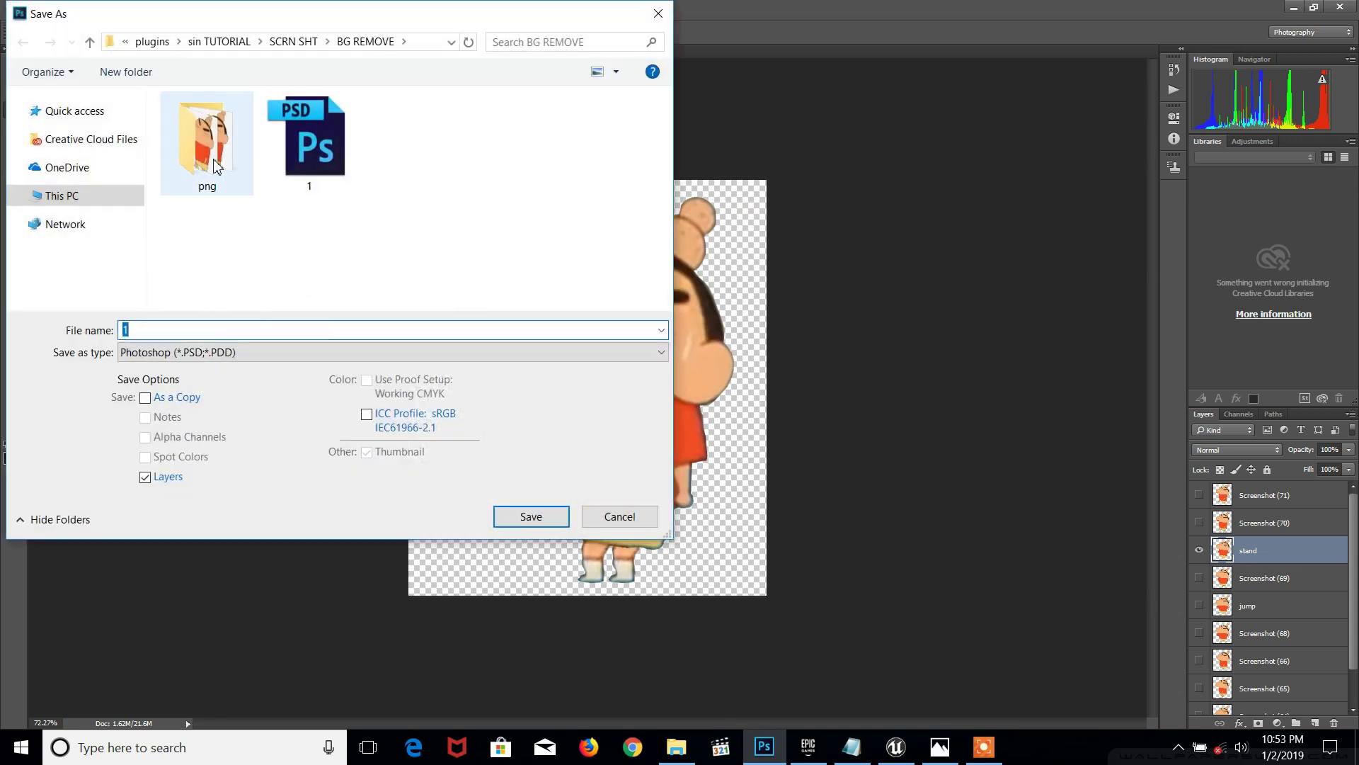
left_click(213, 353)
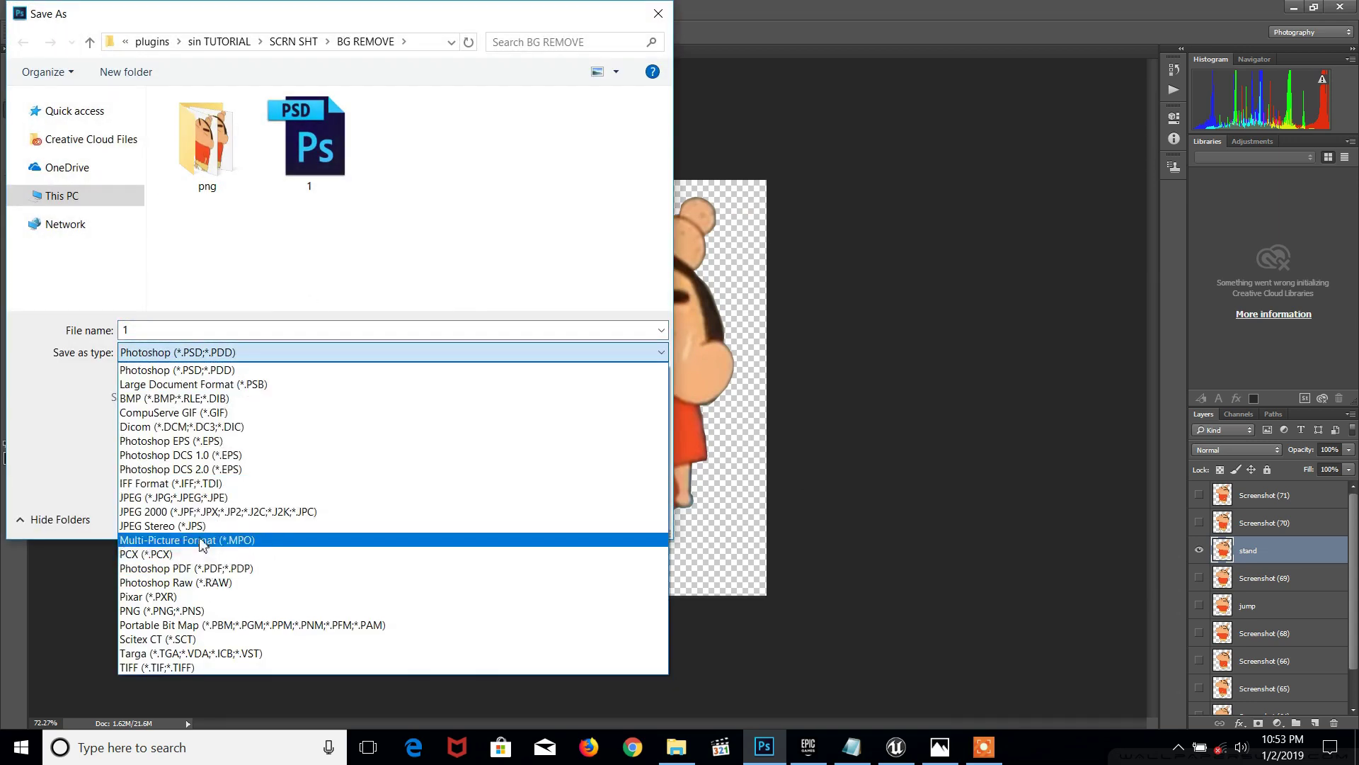
left_click(202, 611)
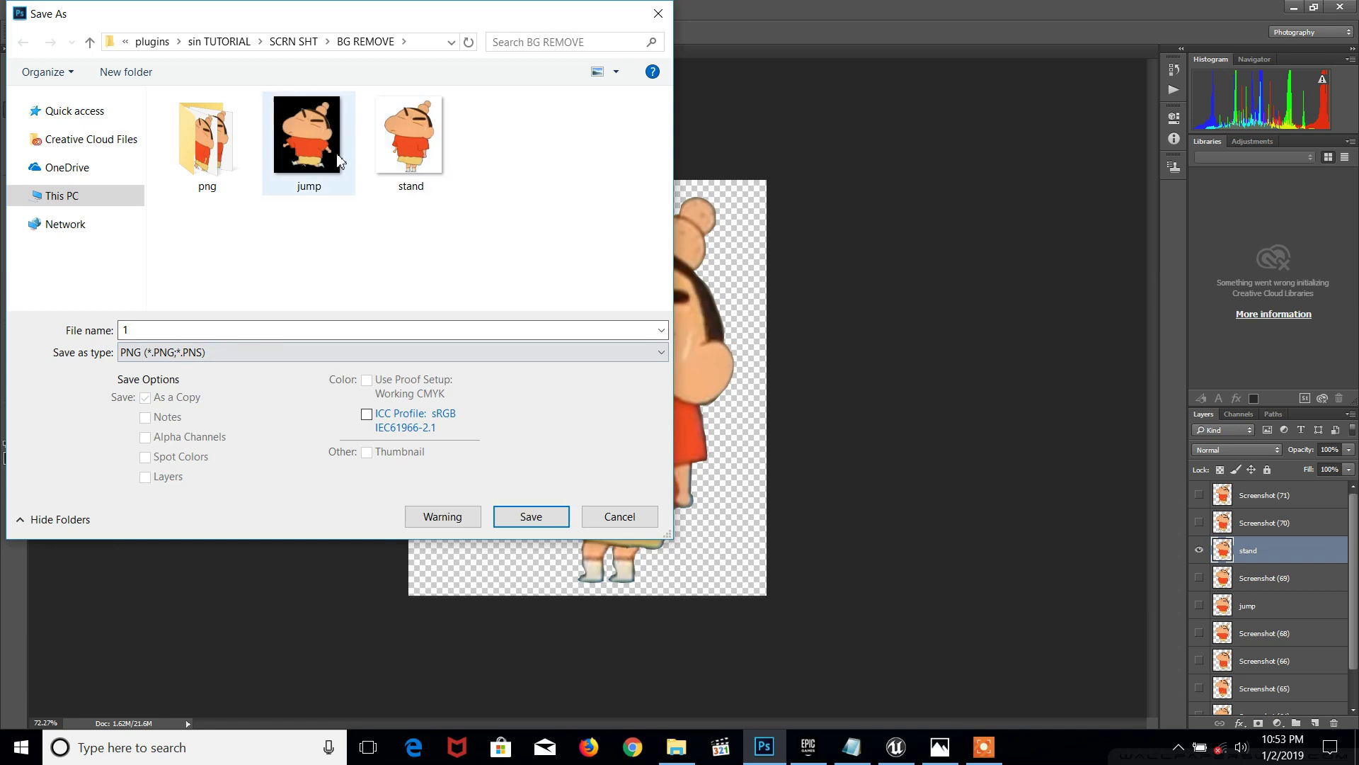
left_click(392, 144)
left_click(244, 329)
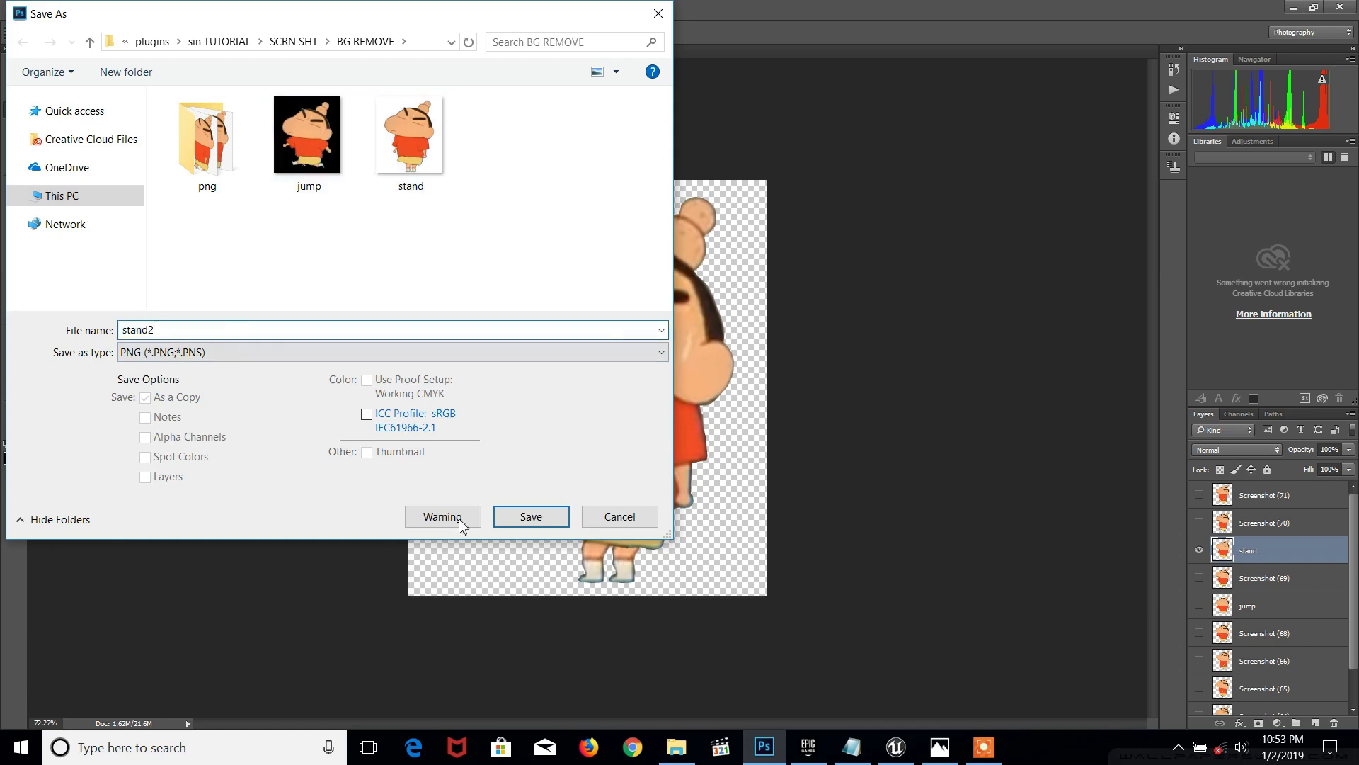
left_click(541, 519)
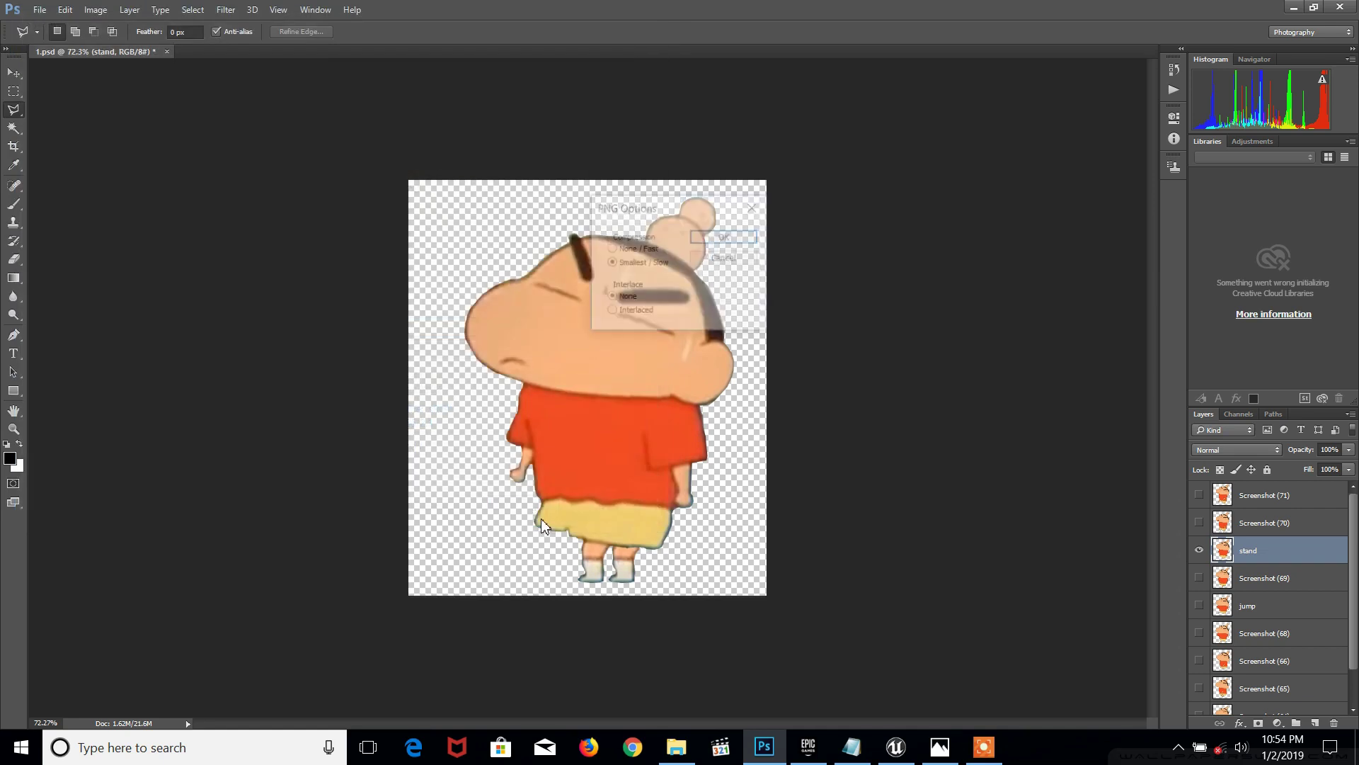
left_click(723, 242)
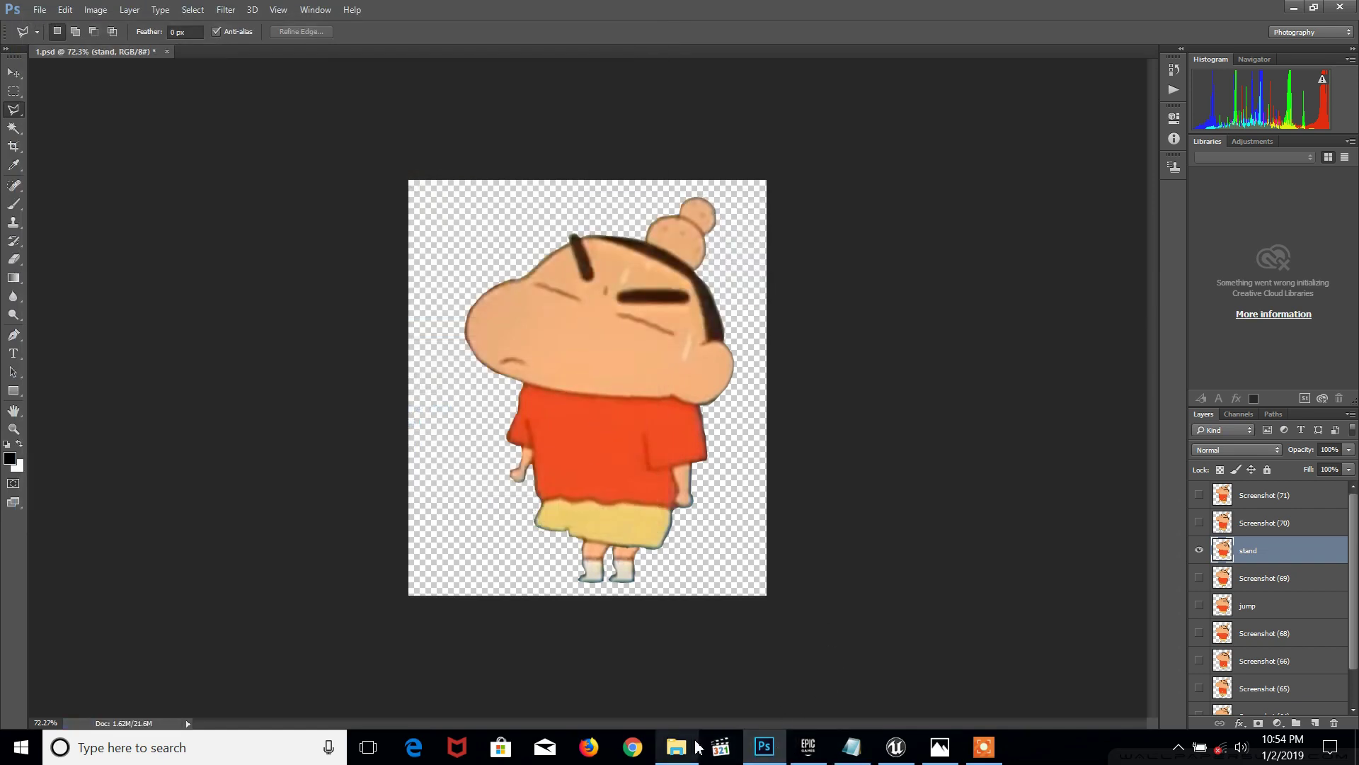
left_click(676, 747)
left_click(327, 364)
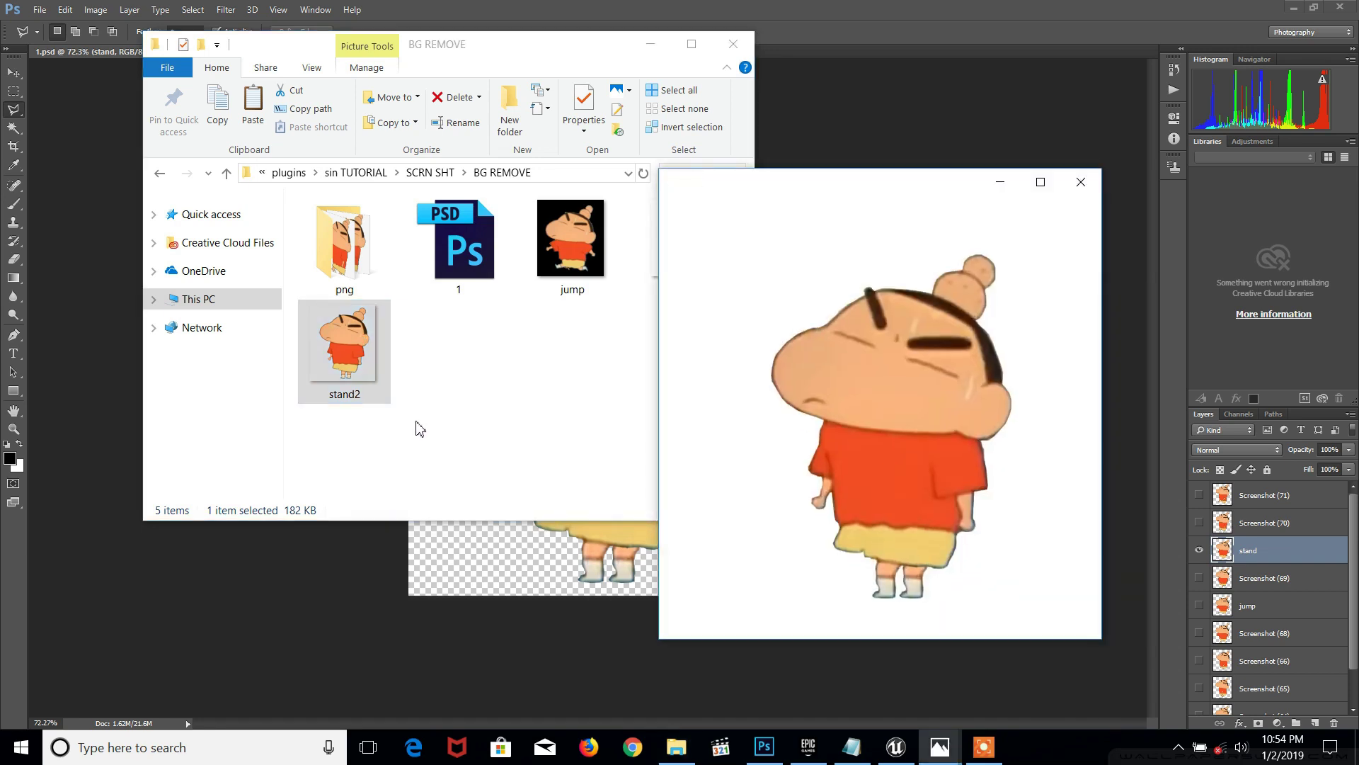
left_click(726, 409)
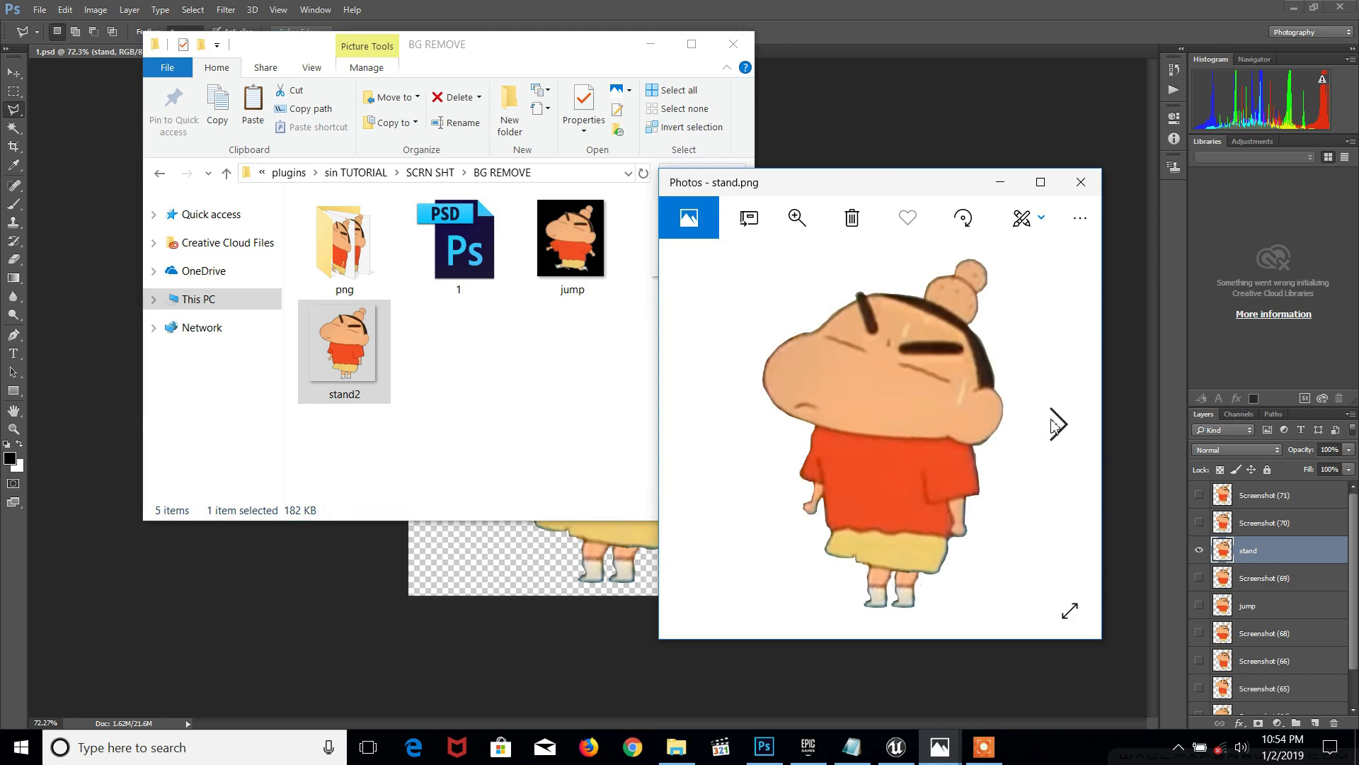
left_click(1056, 425)
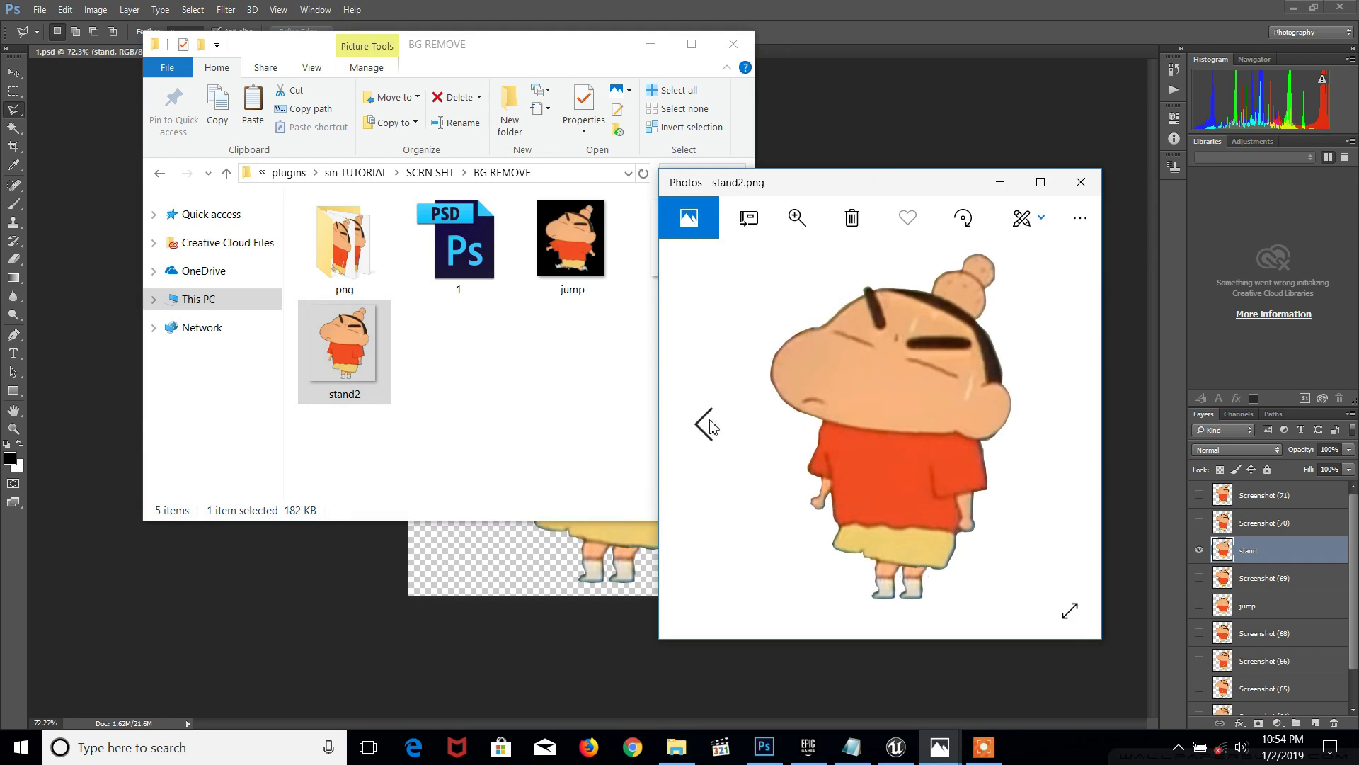
left_click(710, 425)
left_click(1079, 185)
left_click(749, 469)
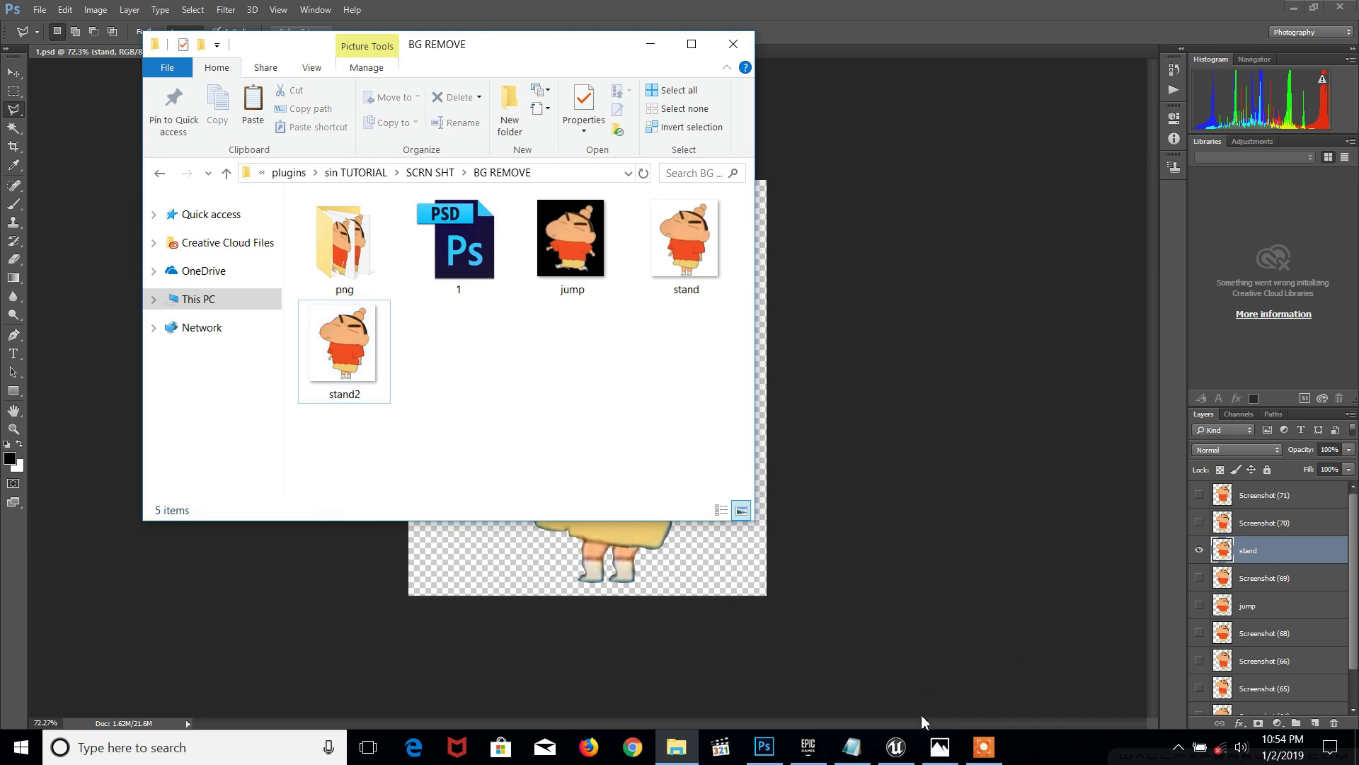
Step: Import stand2.png from the BG REMOVE folder into Unreal's sinchar folder
left_click(896, 747)
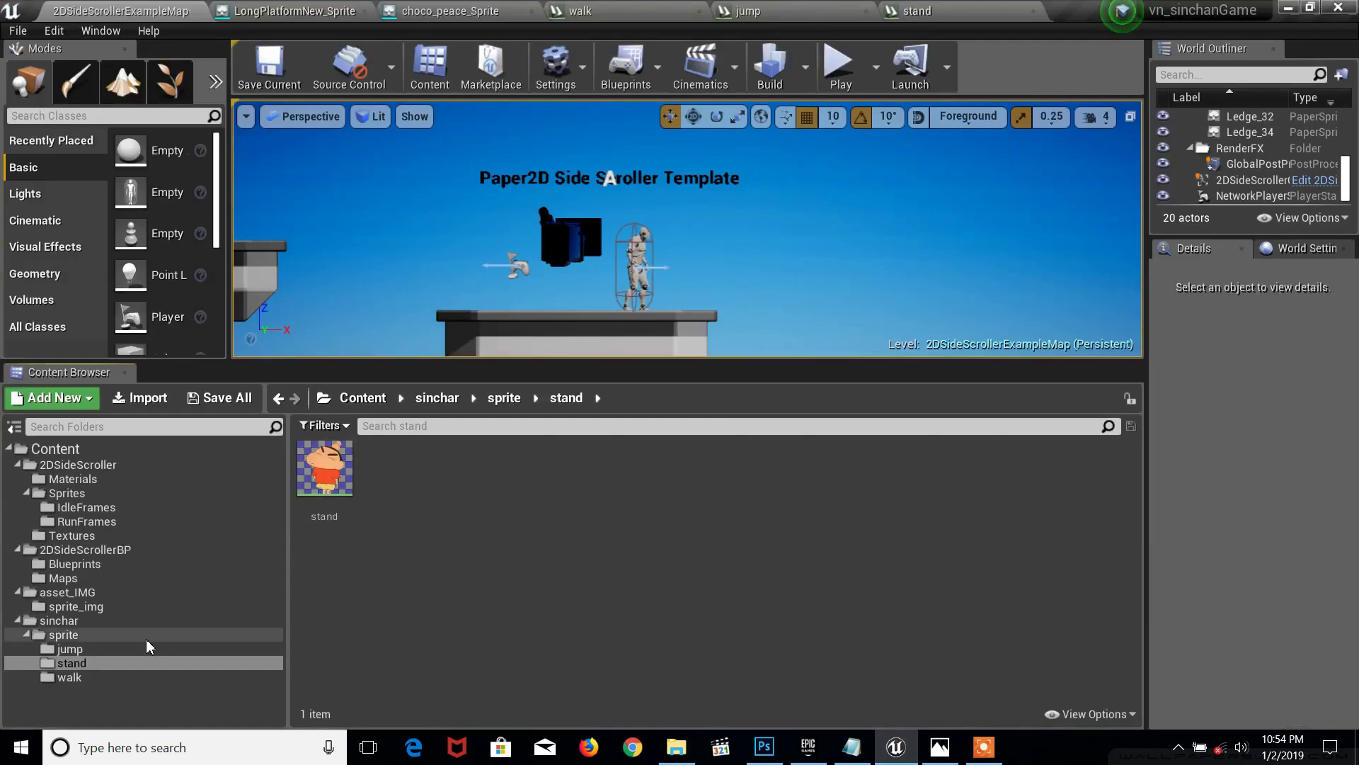
left_click(109, 633)
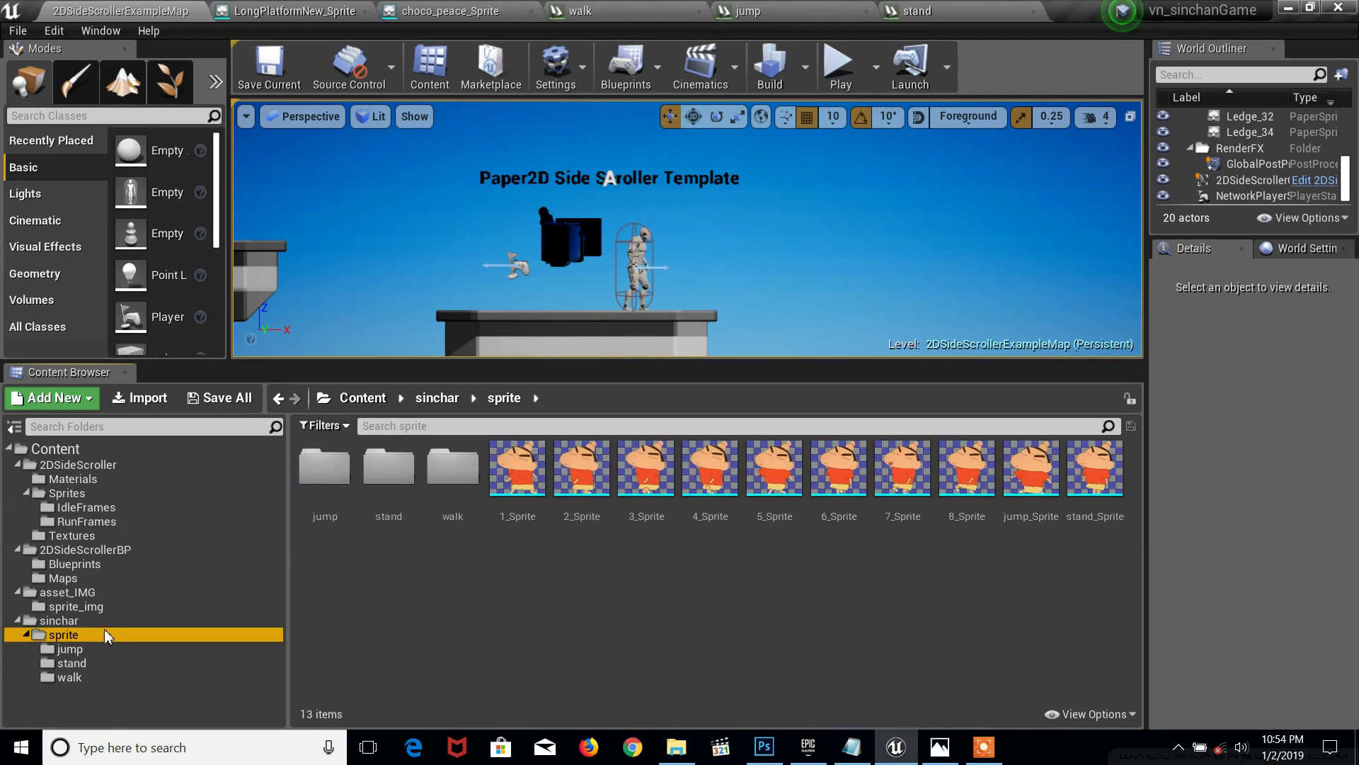
left_click(96, 620)
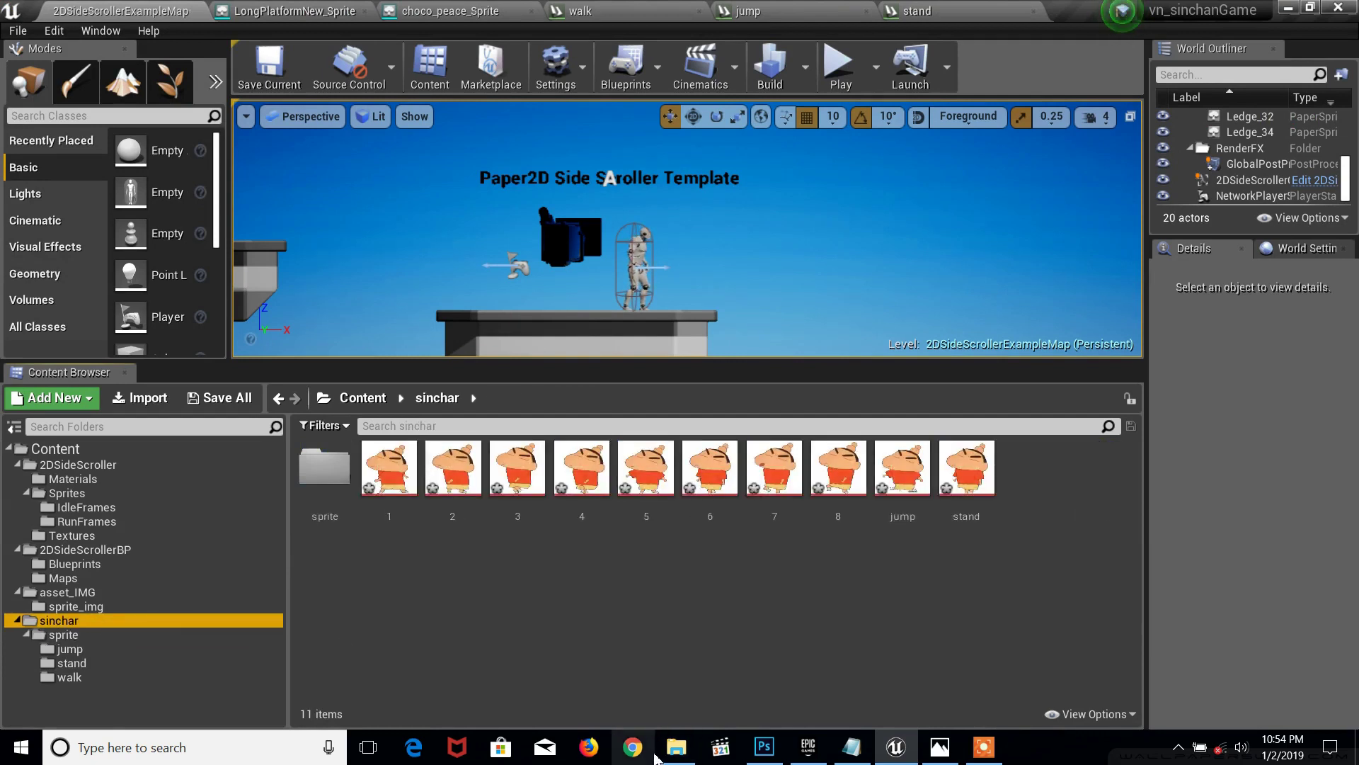
left_click(677, 757)
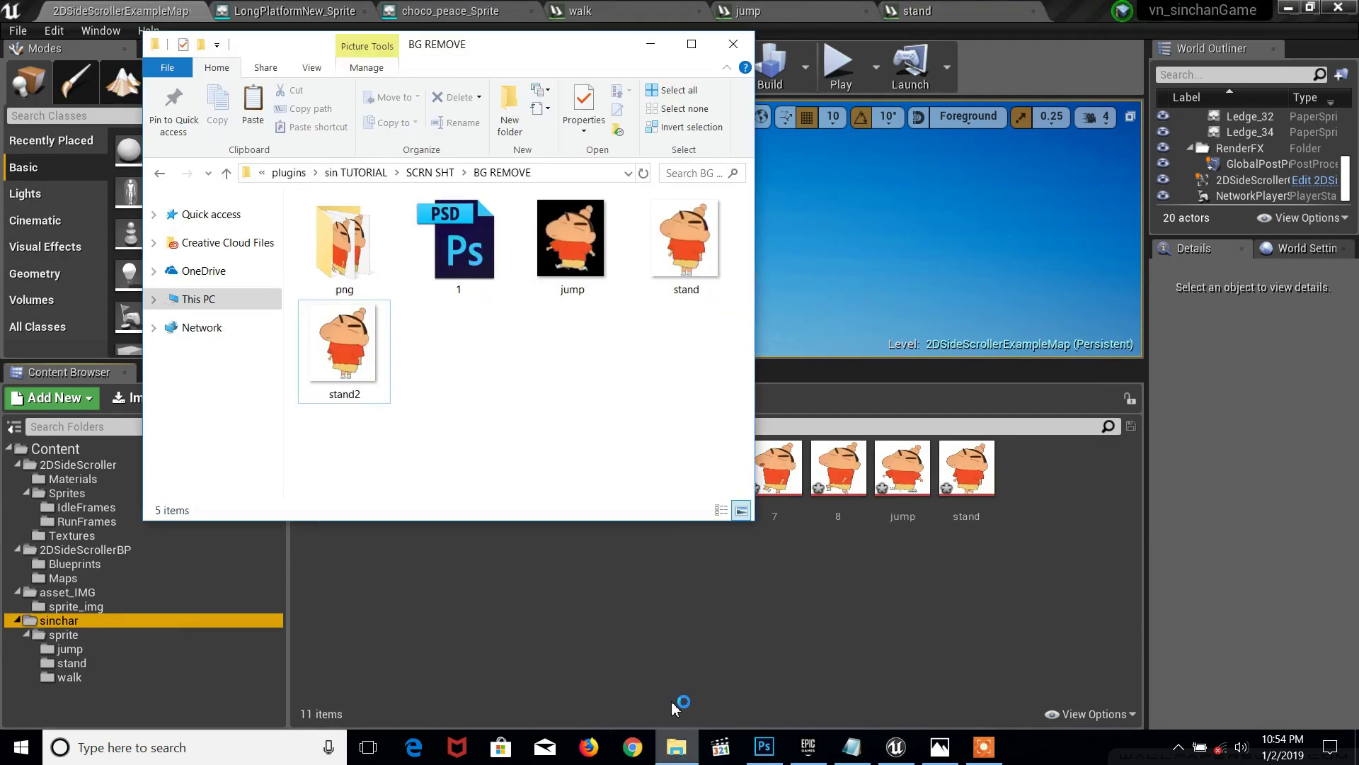
left_click_drag(382, 375, 839, 603)
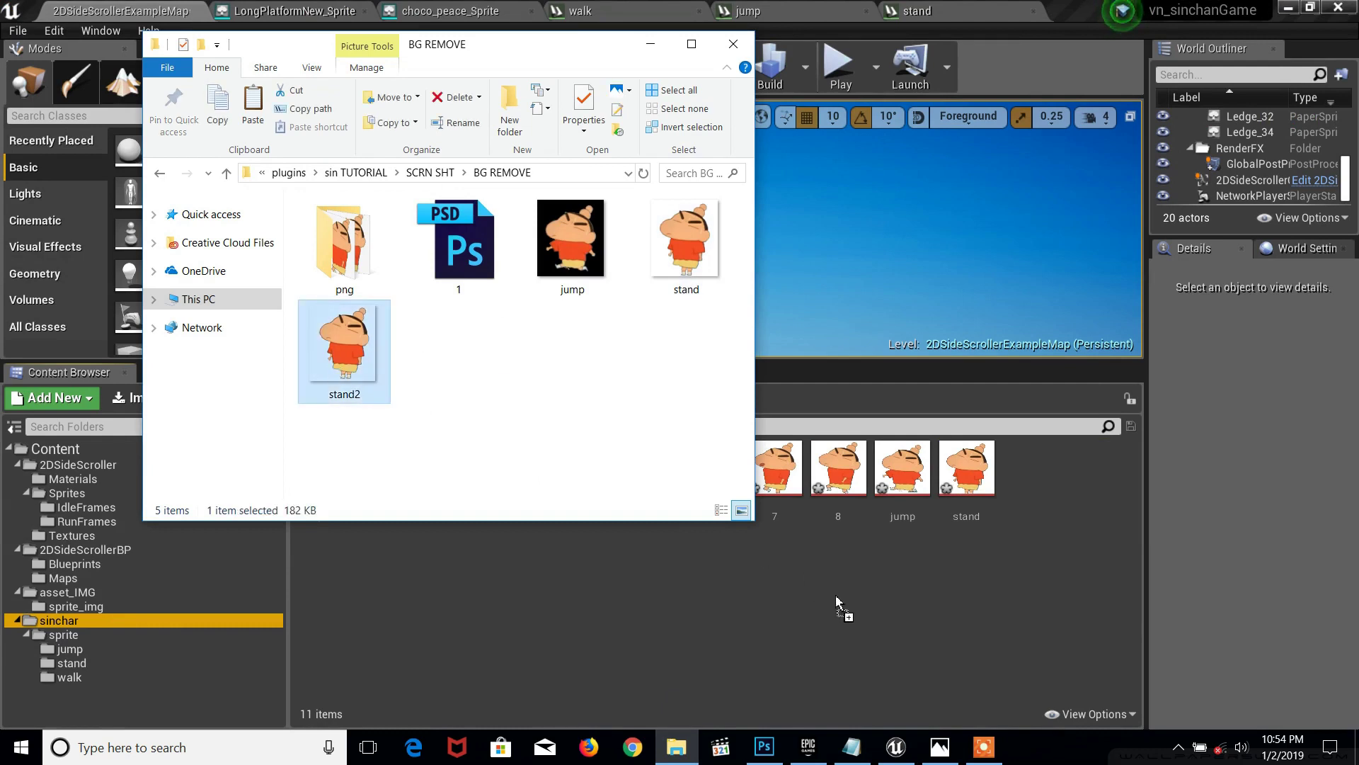
Step: Create stand2_Sprite from the stand2 texture and move it into the sprite folder
right_click(1035, 487)
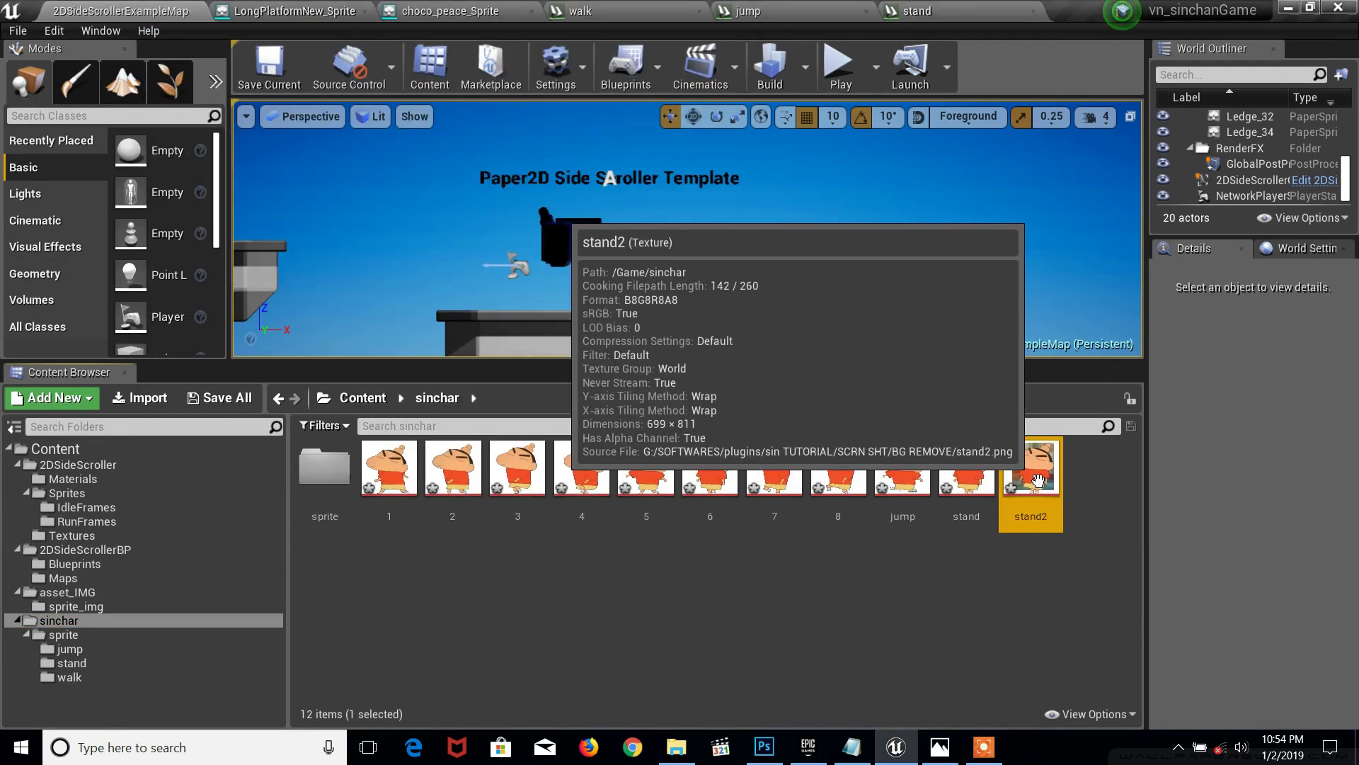
mouse_move(1106, 295)
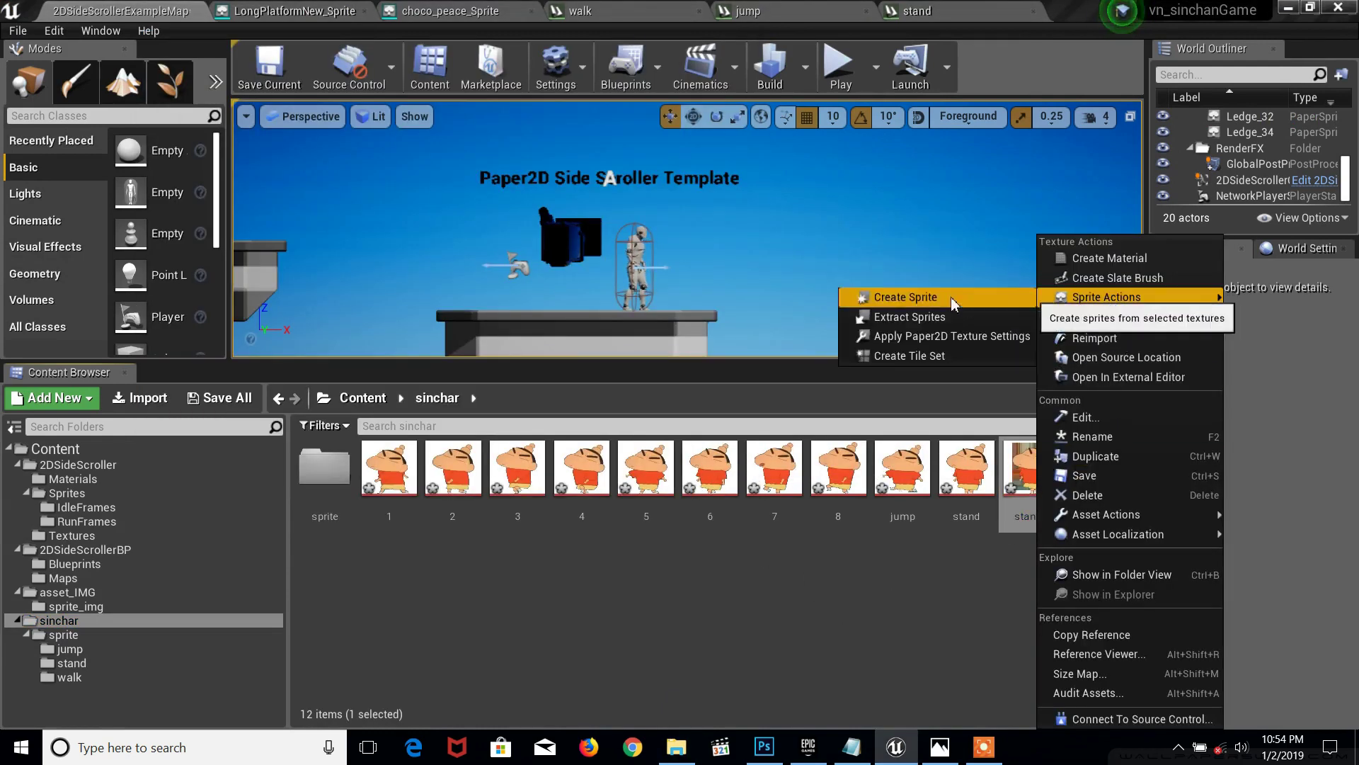
left_click(950, 296)
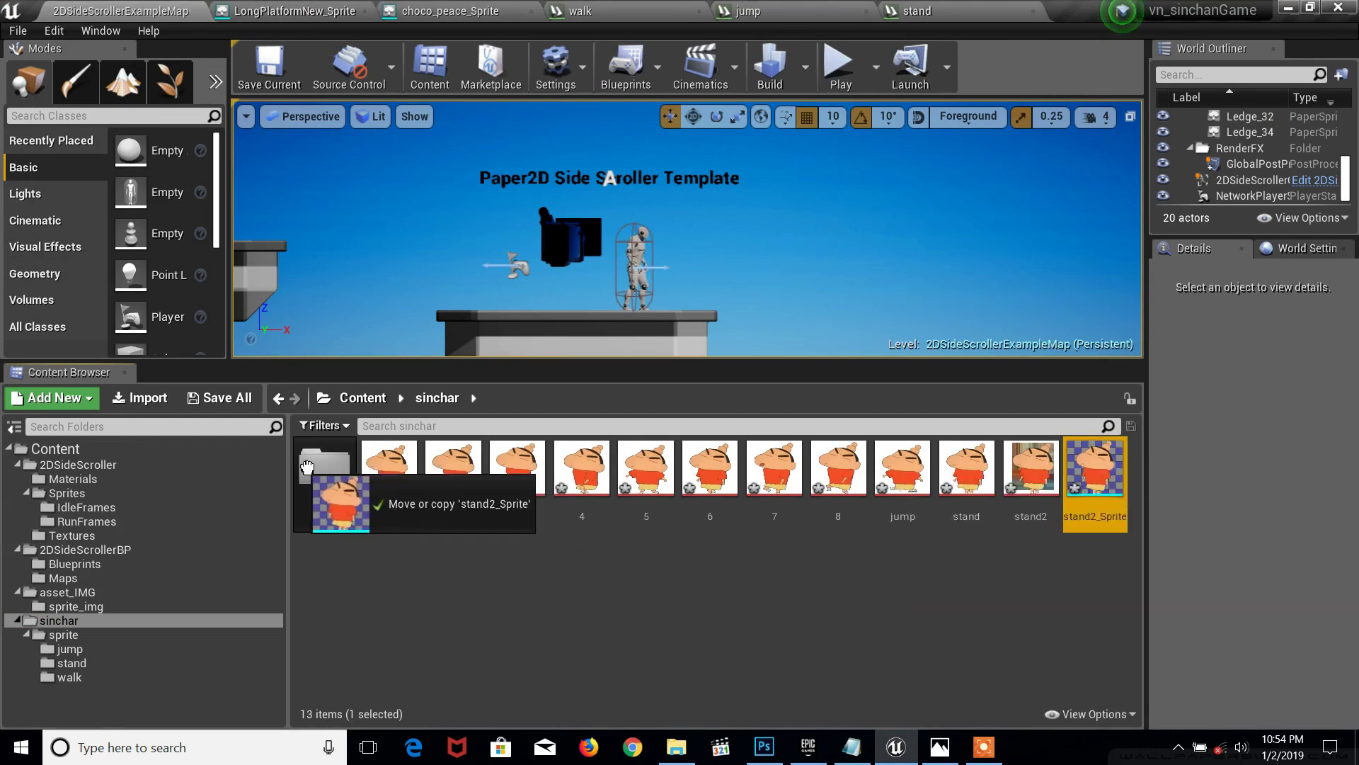
left_click_drag(1076, 477, 313, 470)
left_click(338, 514)
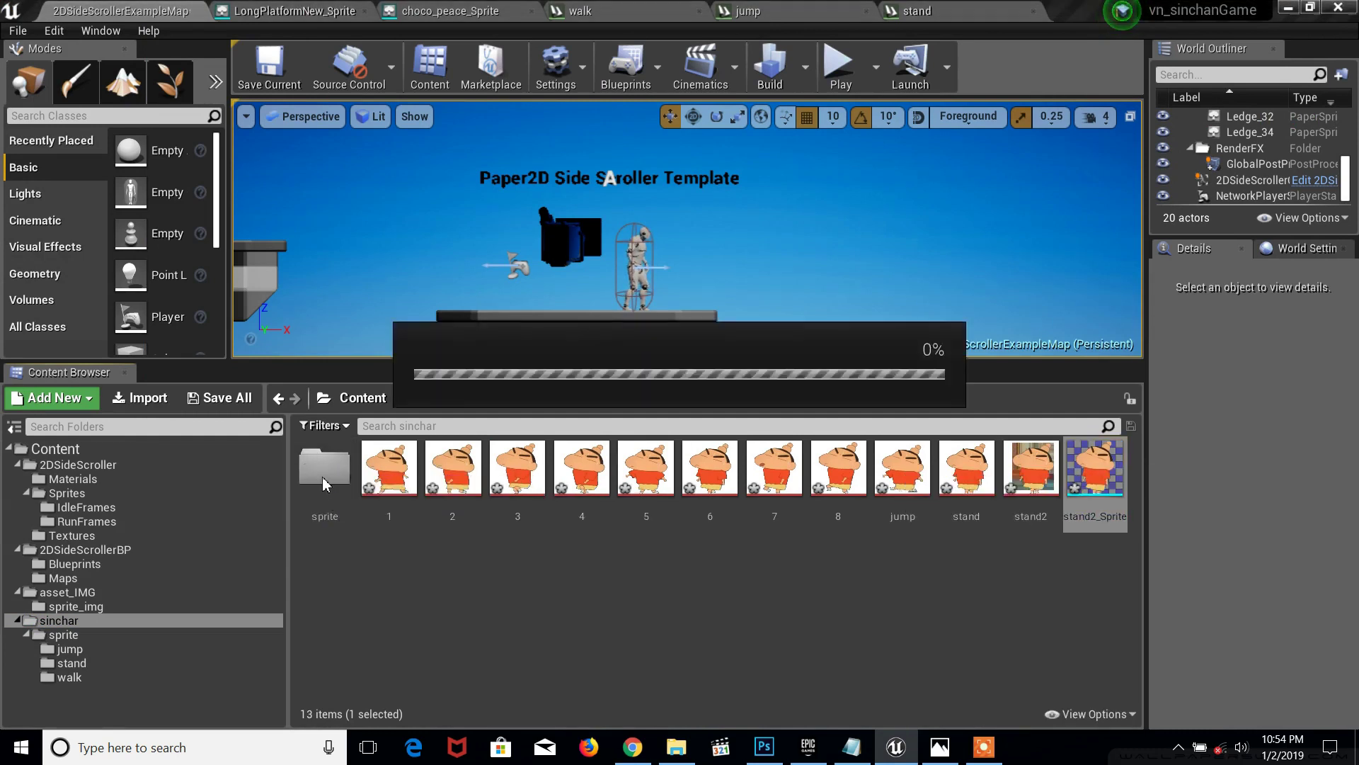
left_click(116, 639)
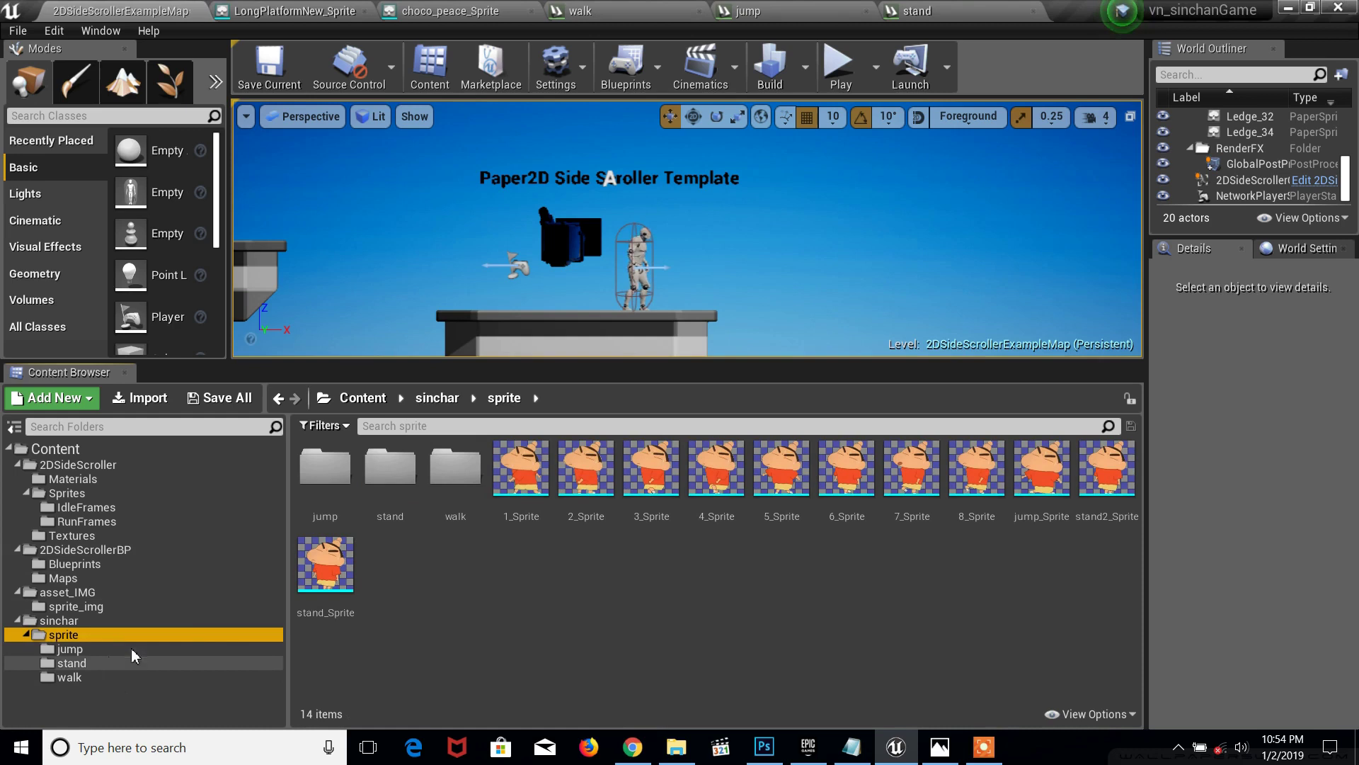
Step: Add stand2_Sprite as a second frame in the stand flipbook, undoing an extra stand_Sprite frame
left_click(919, 12)
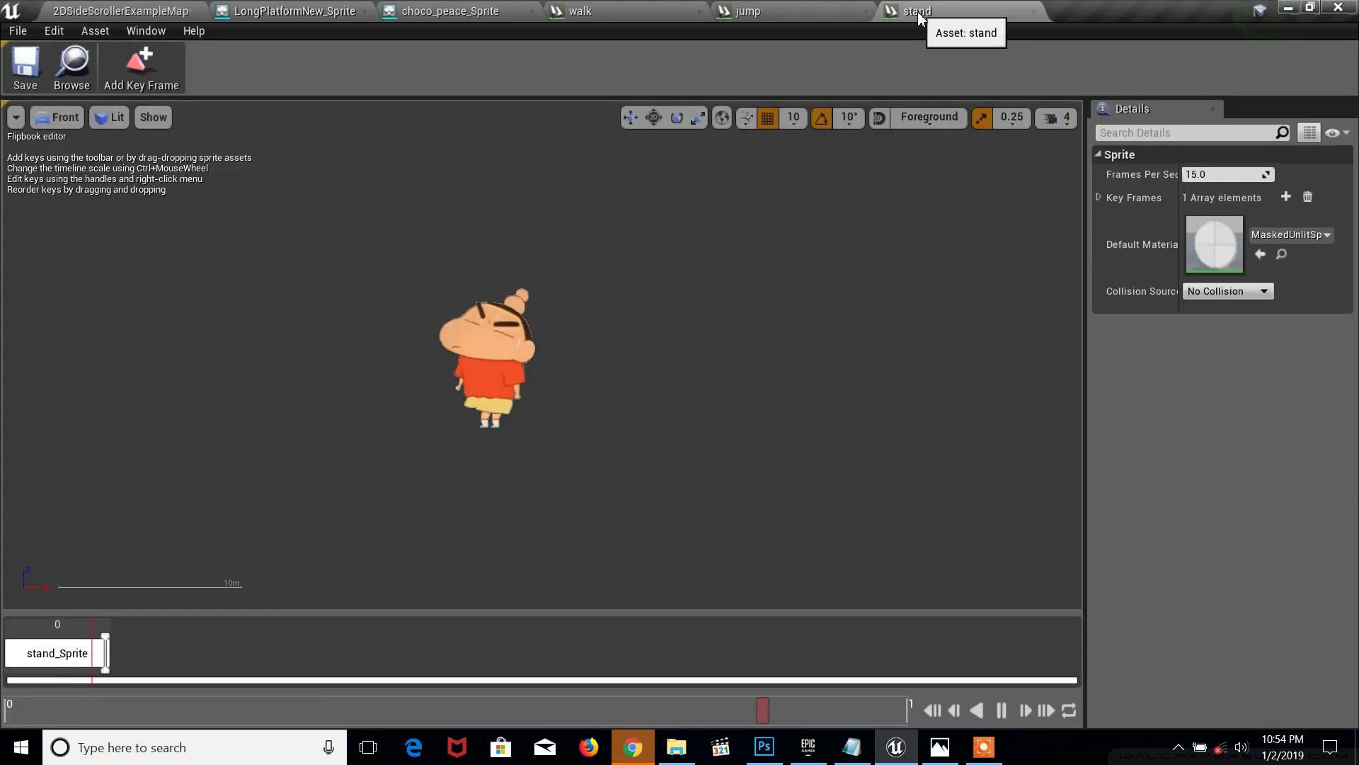
left_click_drag(940, 13, 932, 162)
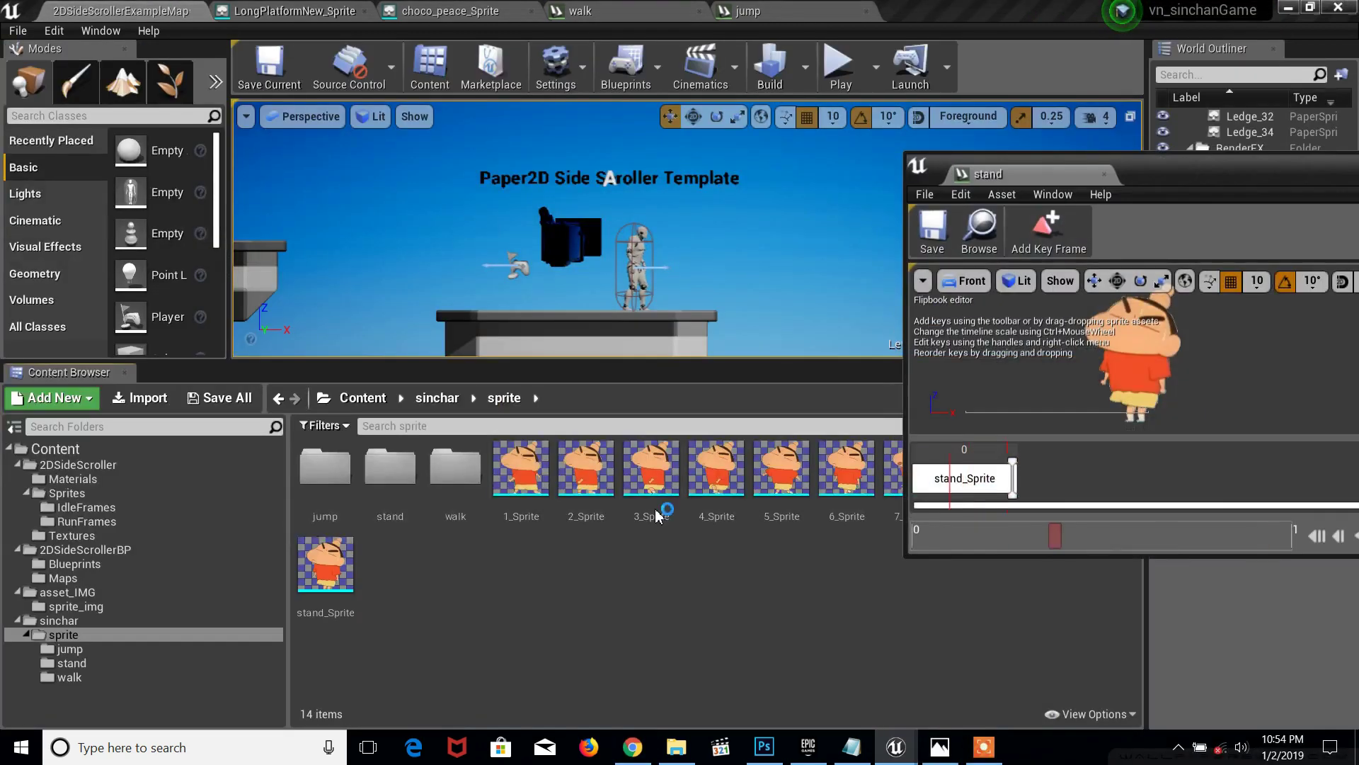
left_click_drag(343, 559, 1076, 467)
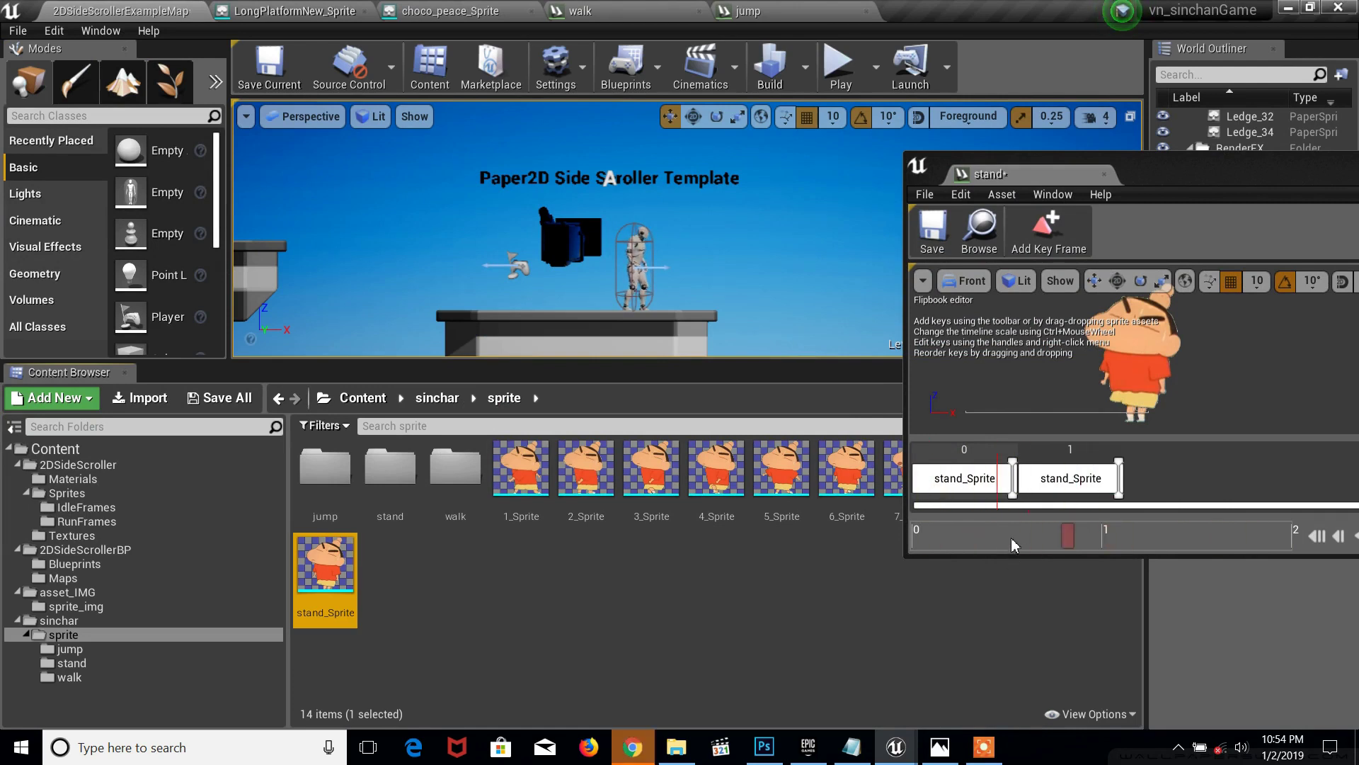
left_click(1030, 501)
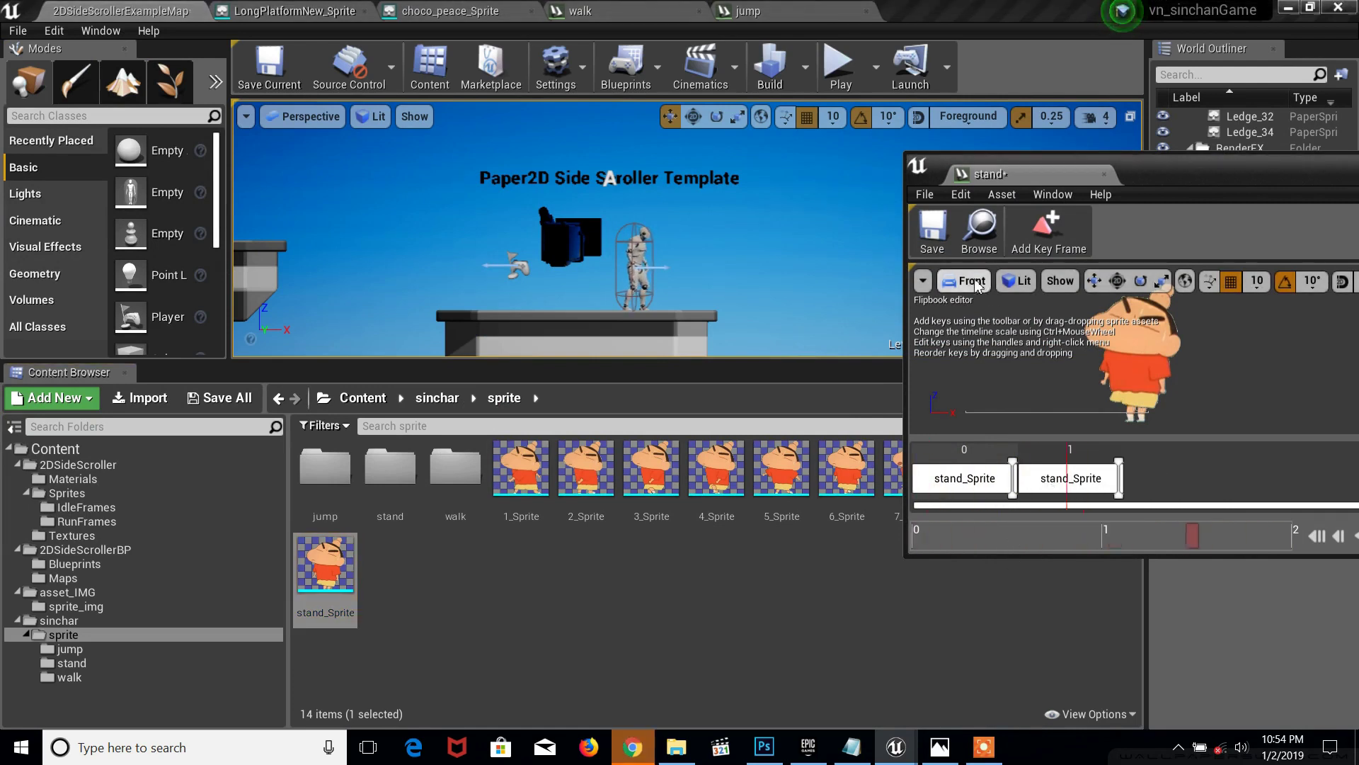
key("ctrl+z")
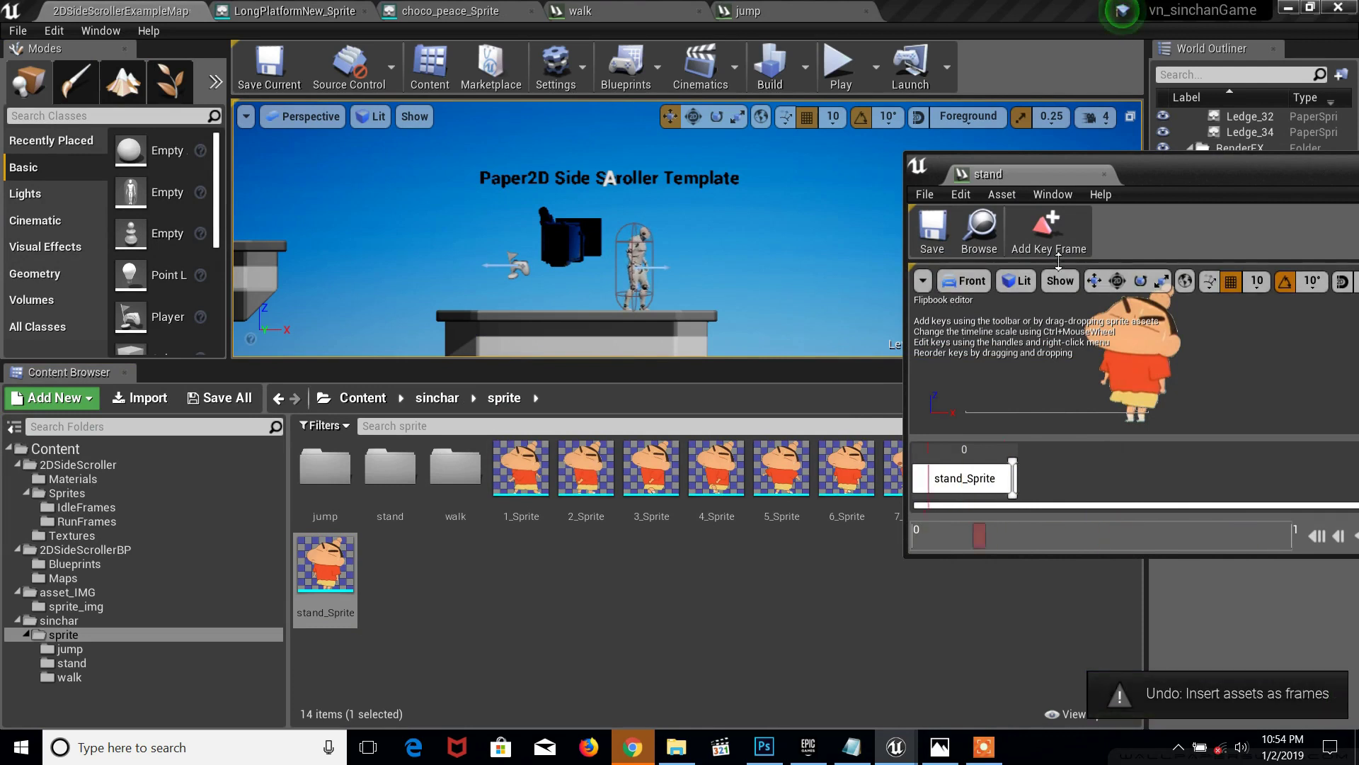
mouse_move(1148, 173)
left_mouse_down()
mouse_move(487, 307)
mouse_move(478, 259)
left_mouse_up()
mouse_move(1106, 468)
left_mouse_down()
mouse_move(583, 537)
mouse_move(507, 559)
left_mouse_up()
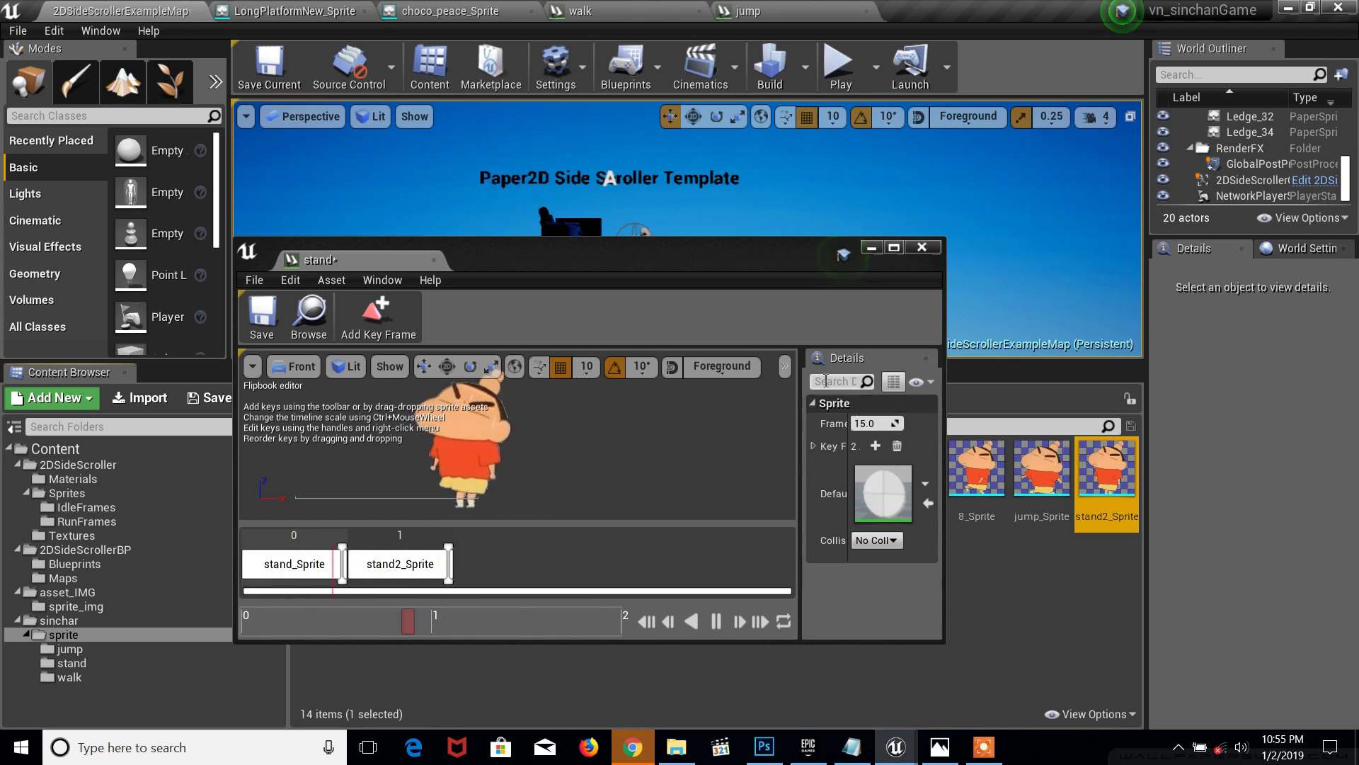
Step: Set the stand flipbook to 5 frames per second, save it, and dock its editor
left_click(872, 423)
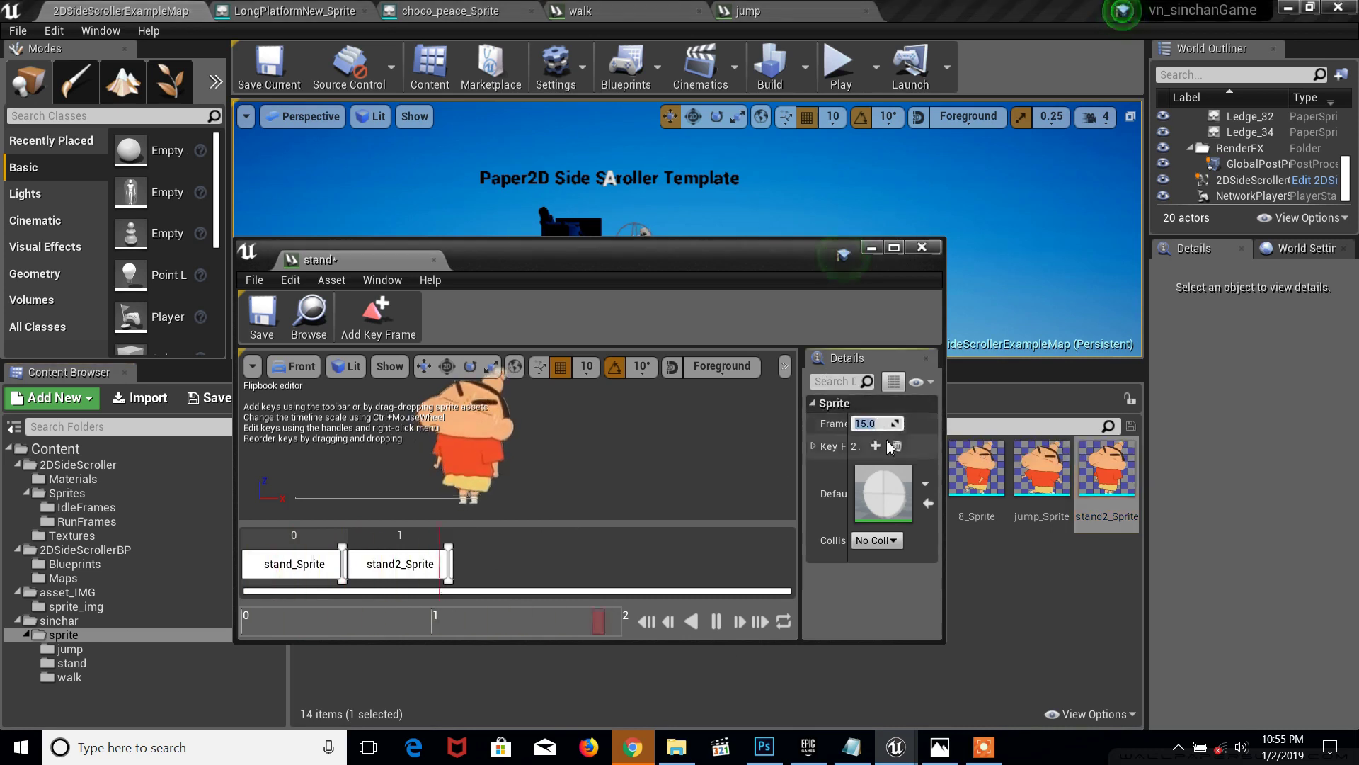
type("5")
key("Return")
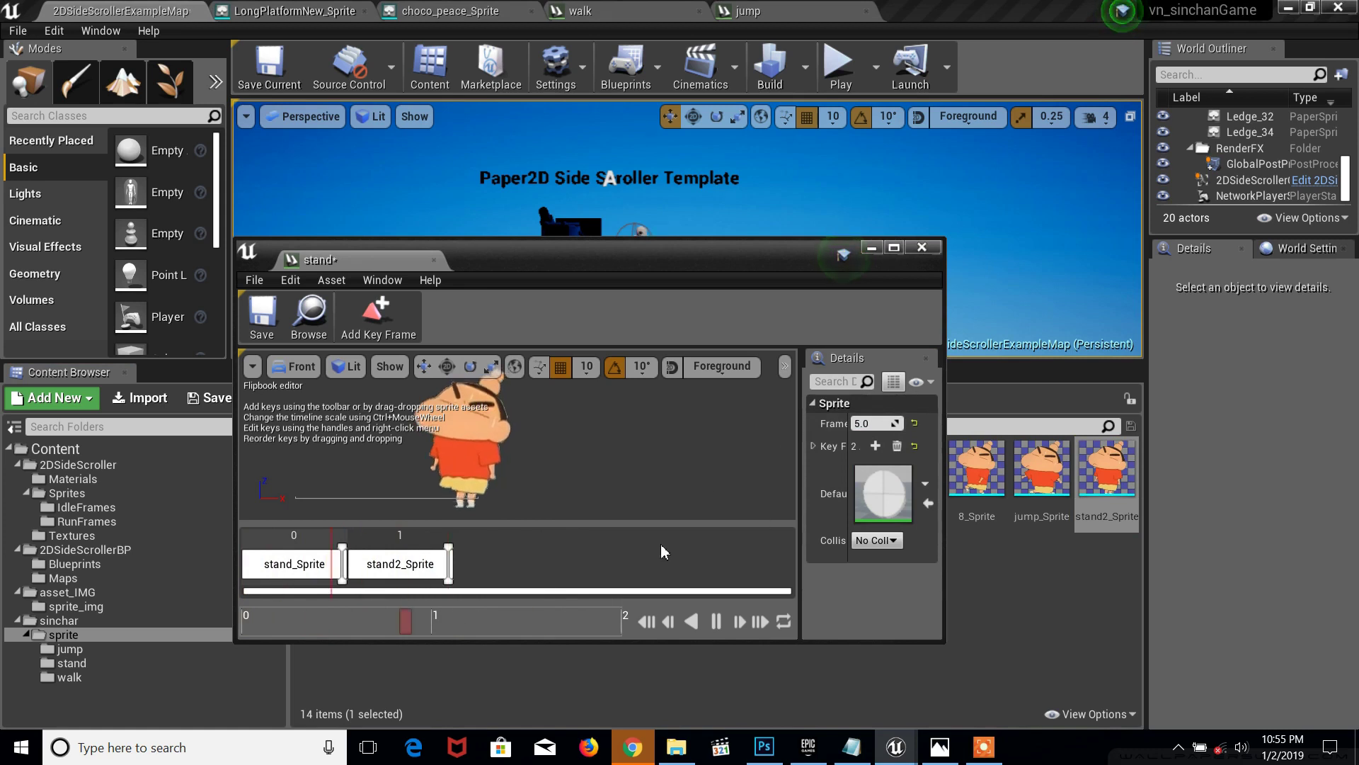
left_click(262, 311)
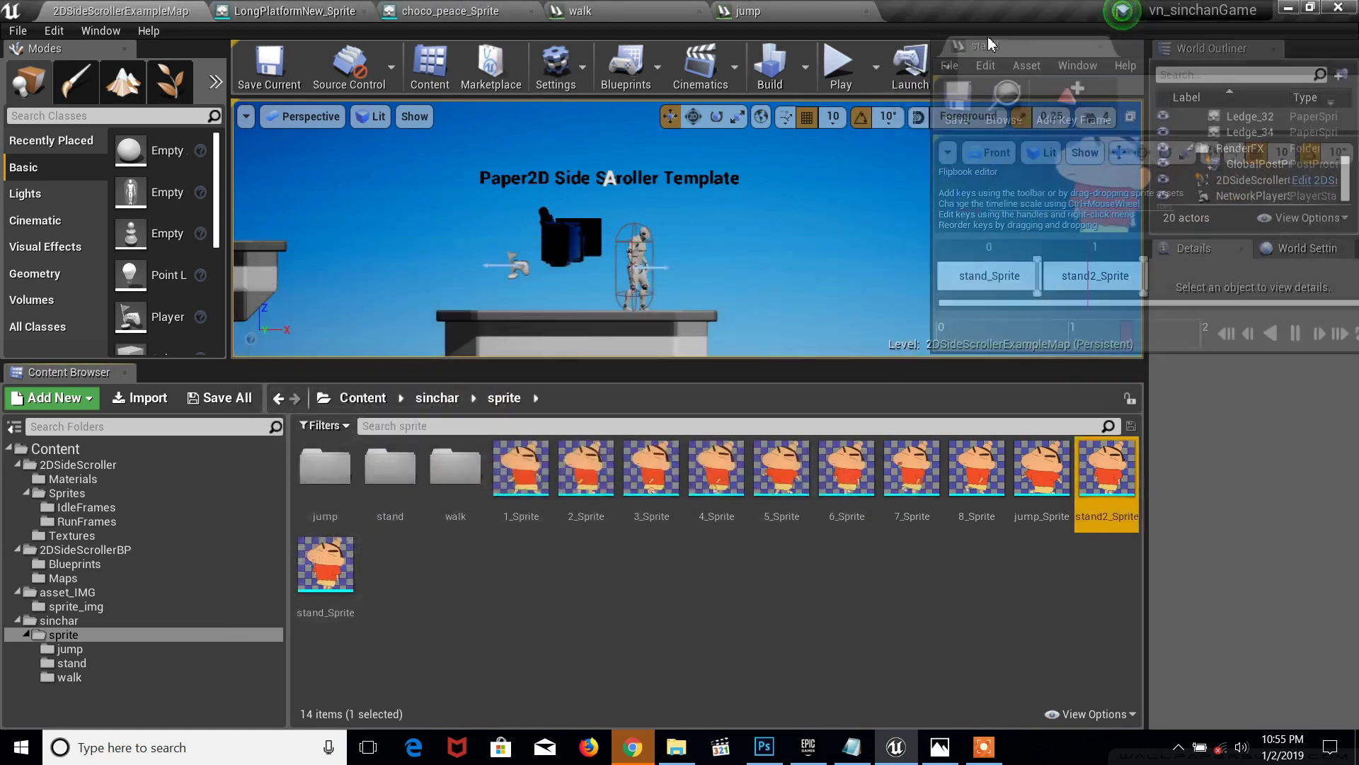
left_click_drag(404, 267, 920, 11)
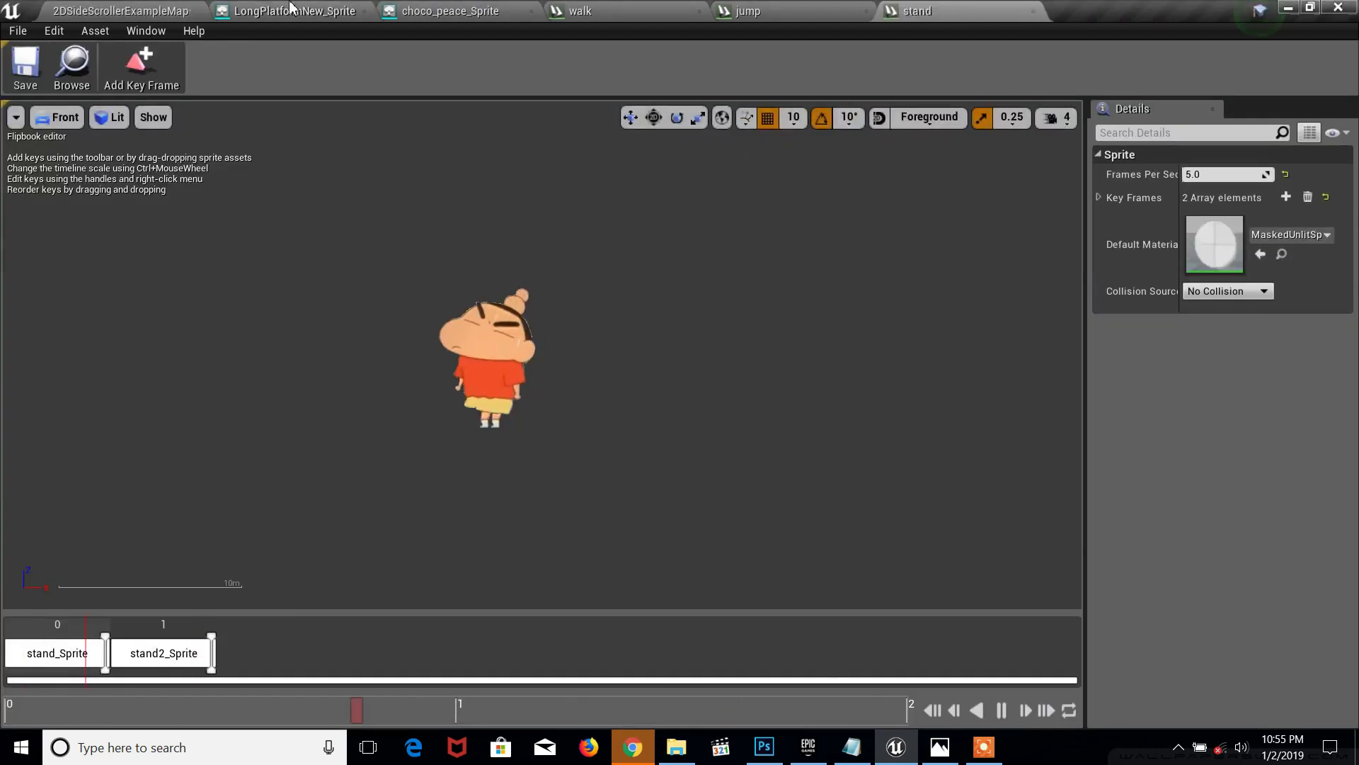
left_click(162, 7)
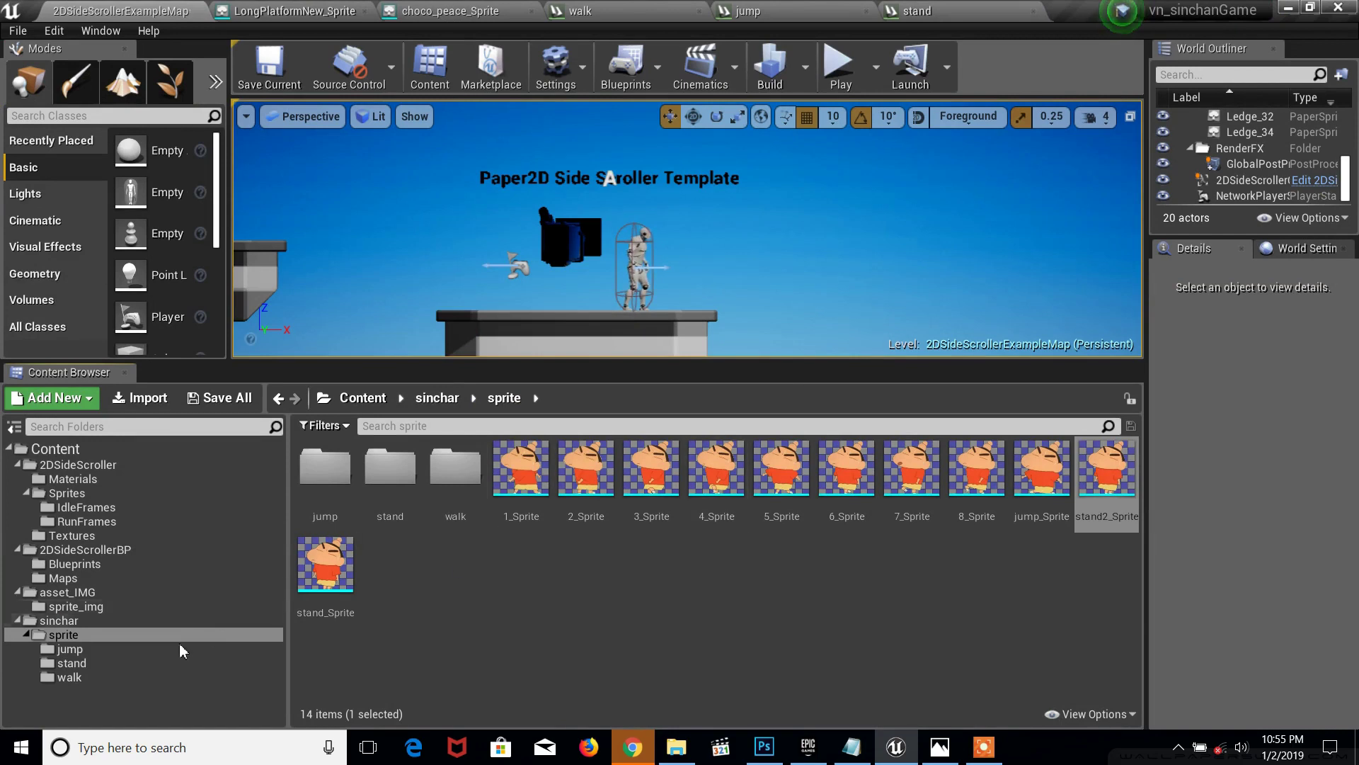
Step: Preview the stand flipbook in the level, then delete its stand2_Sprite keyframe
left_click(164, 668)
left_click_drag(328, 457, 531, 169)
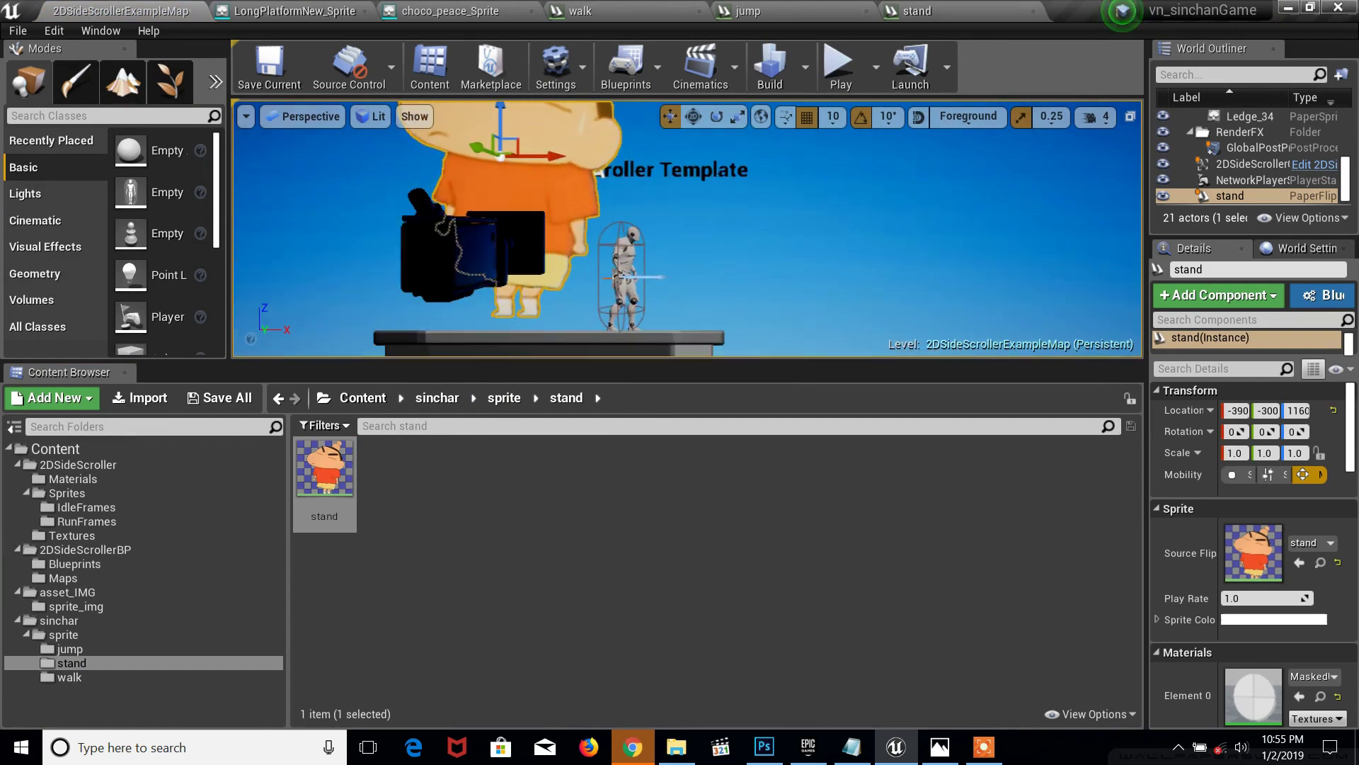
double_click(323, 465)
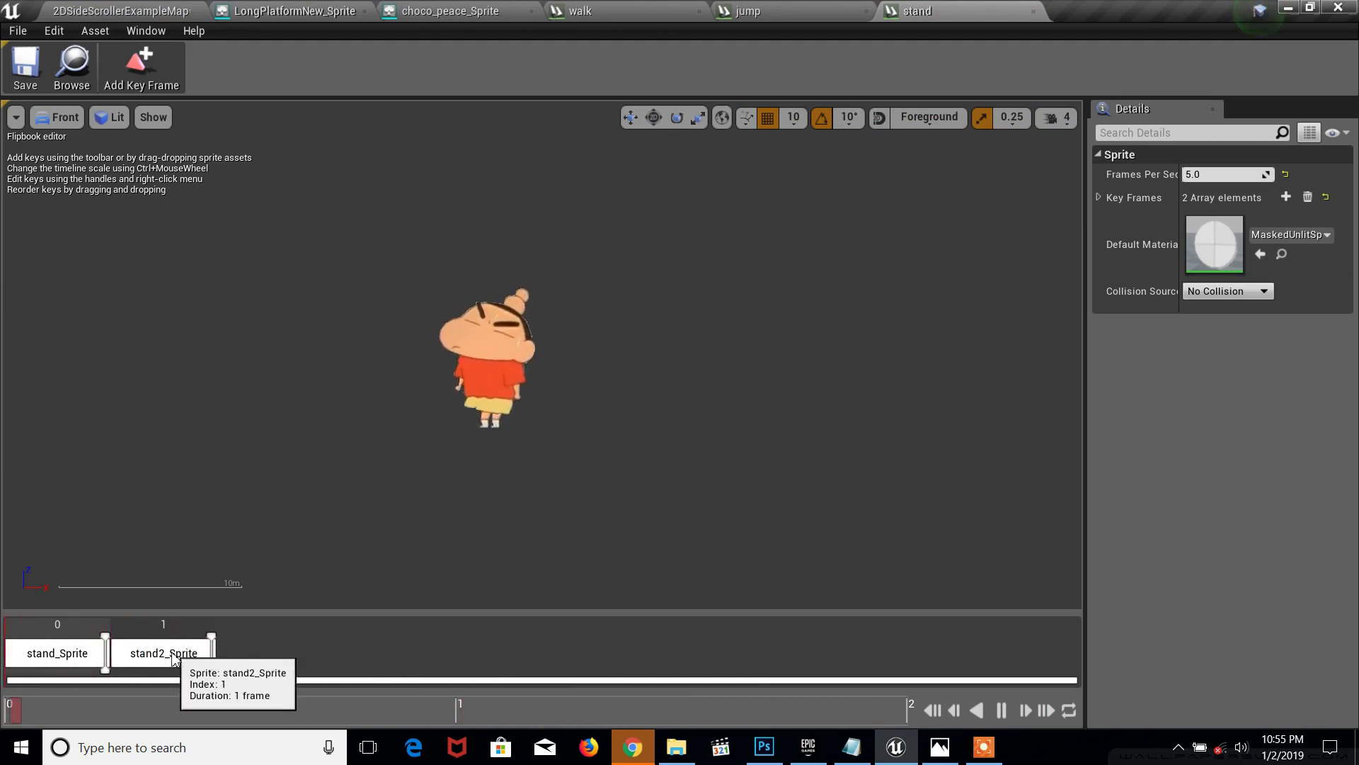
right_click(190, 658)
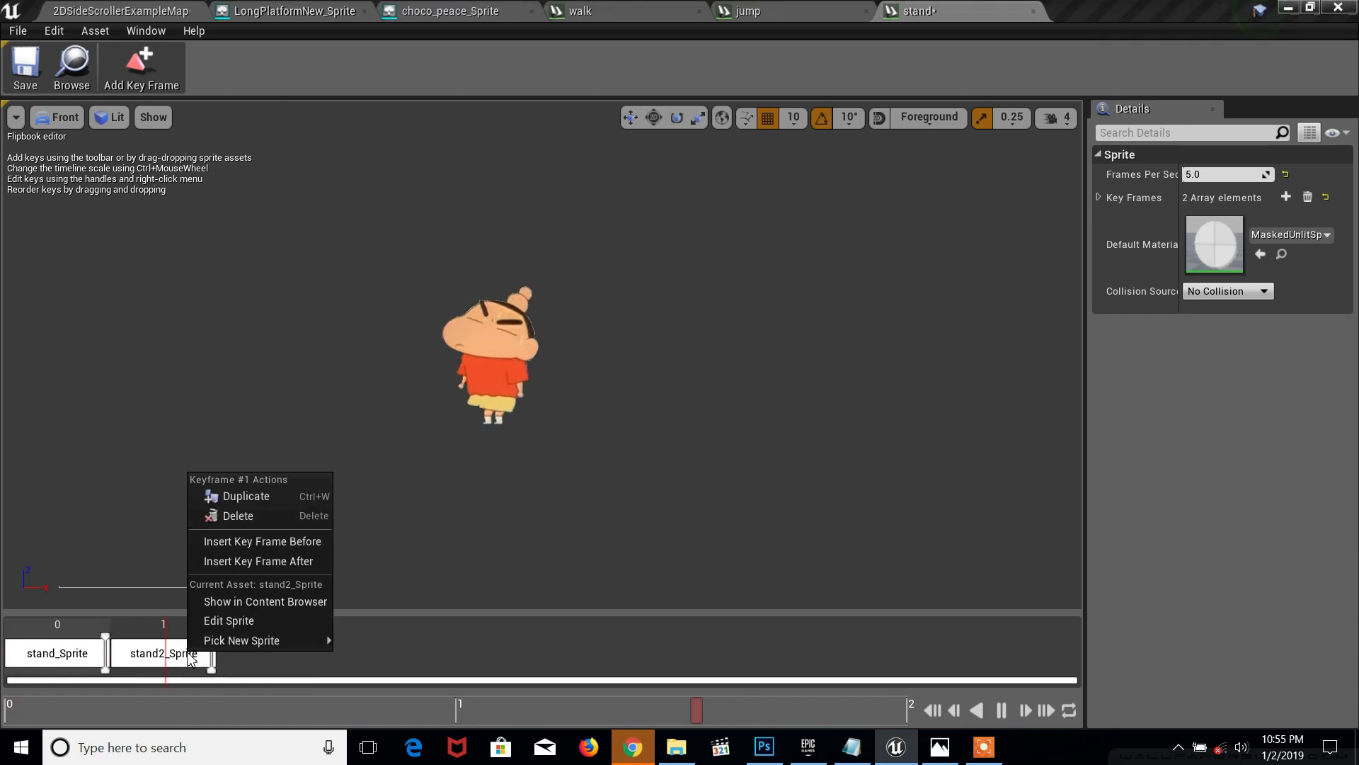
left_click(264, 516)
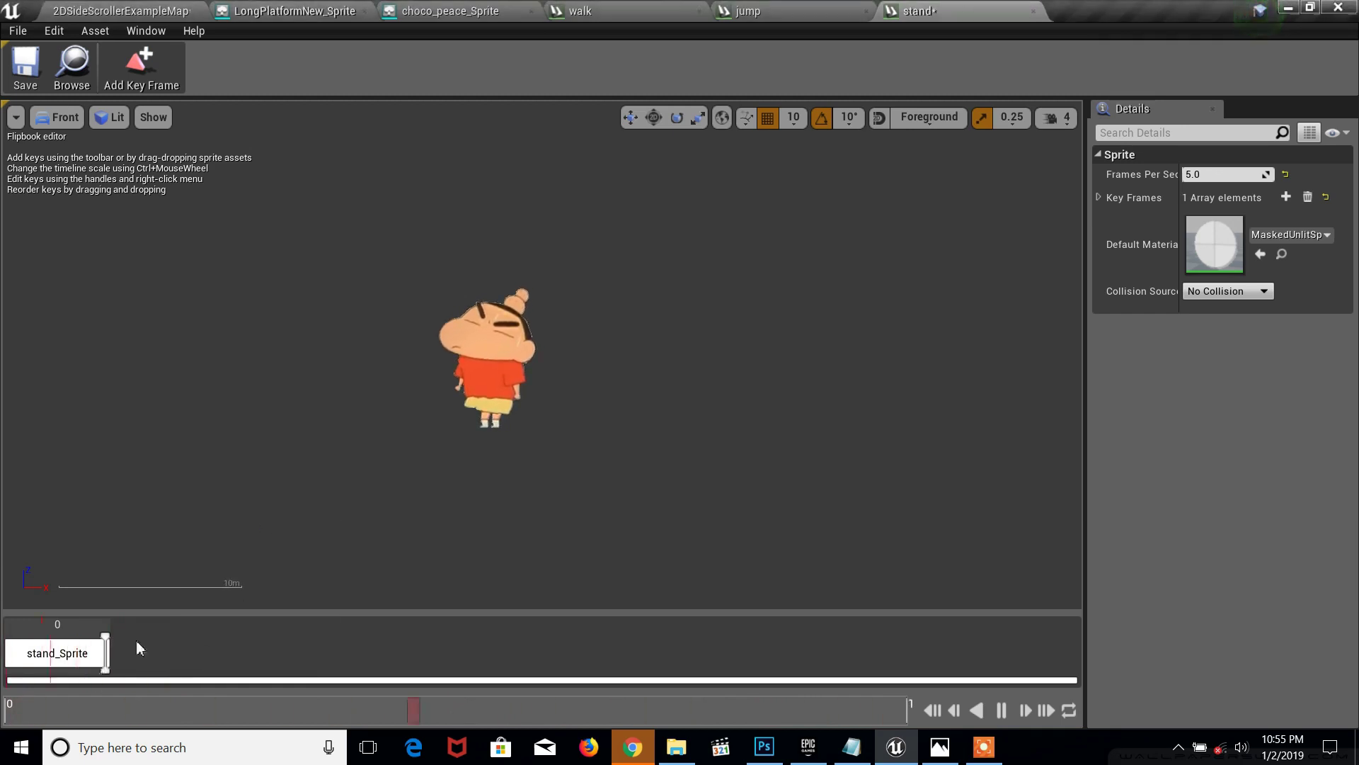
Step: Save the stand flipbook, remove the test stand actor, and reopen the flipbook to verify it
left_click(26, 68)
left_click(122, 11)
key("Delete")
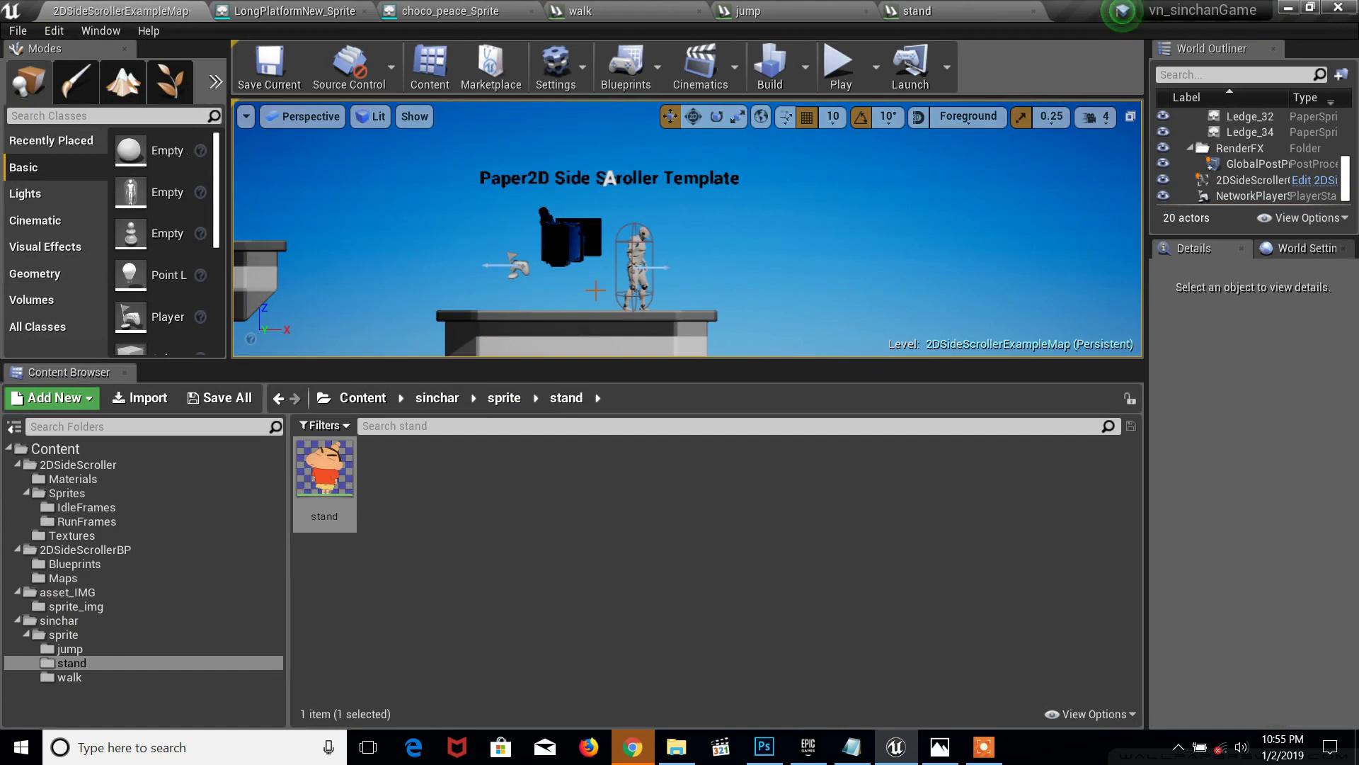
left_click(336, 481)
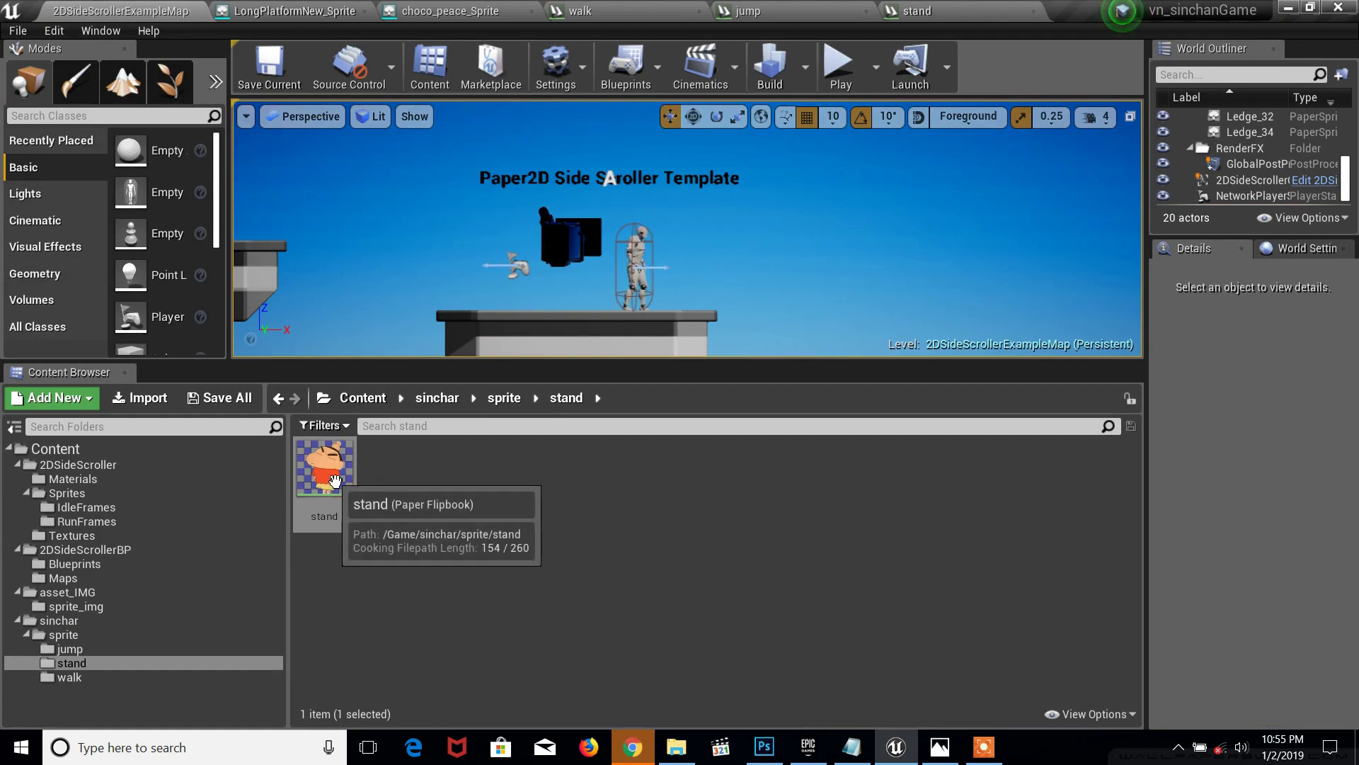
double_click(336, 481)
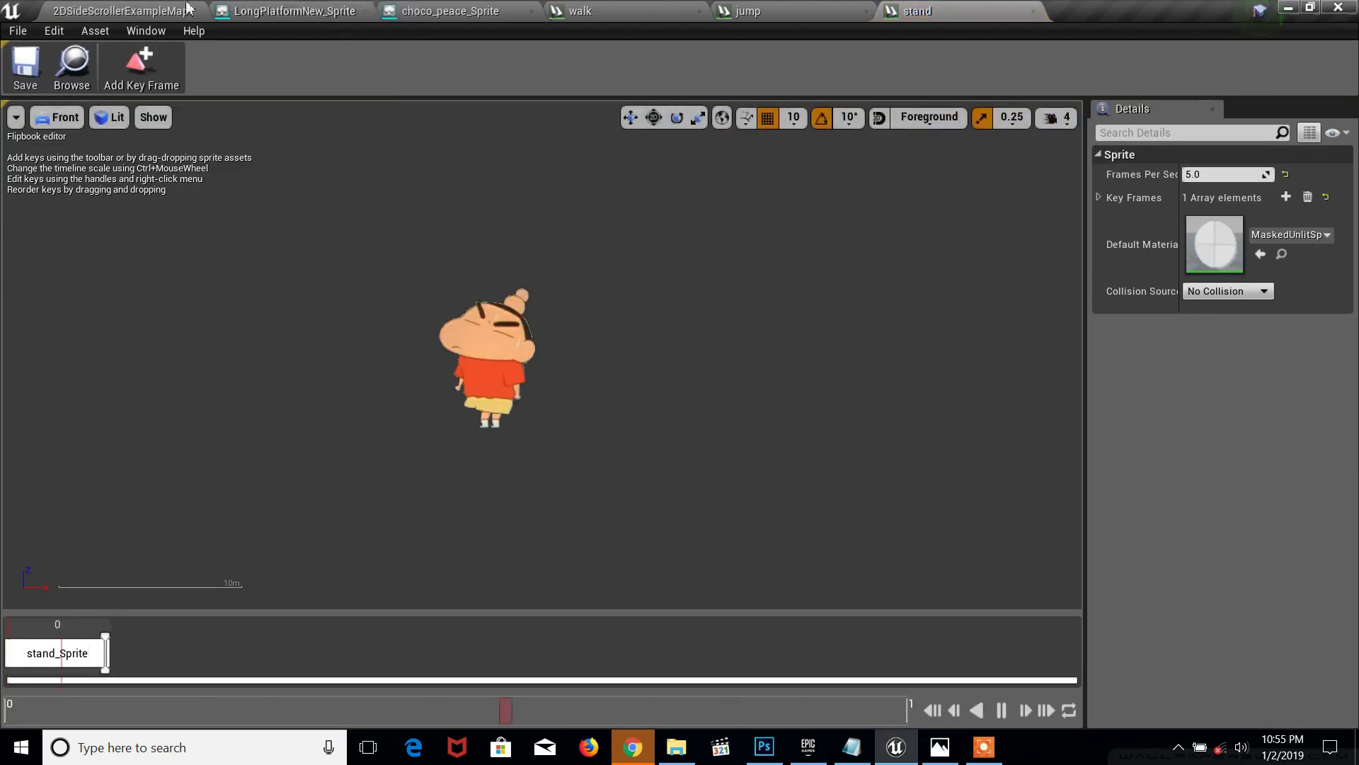
left_click(161, 7)
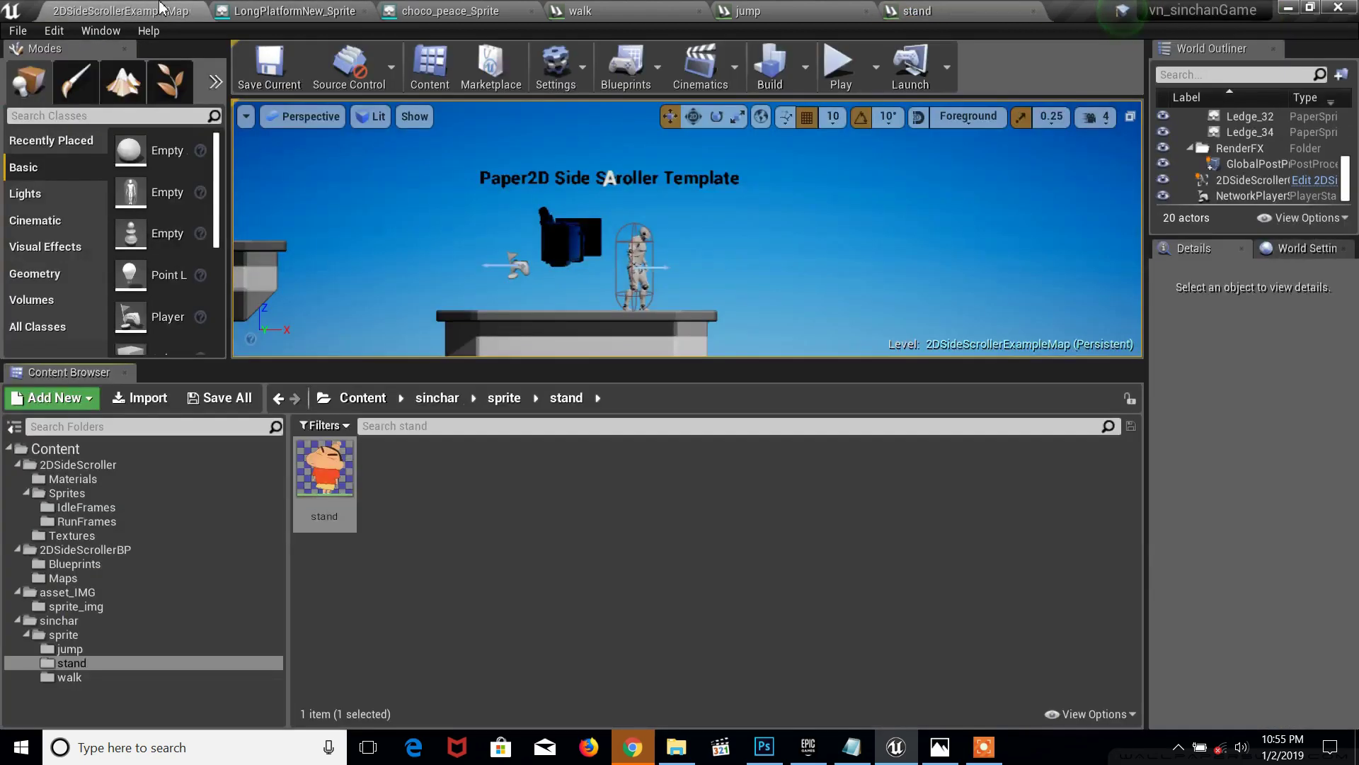
Step: Browse the jump, stand and walk folders, test-placing the walk flipbook and undoing it
left_click(70, 650)
left_click(74, 664)
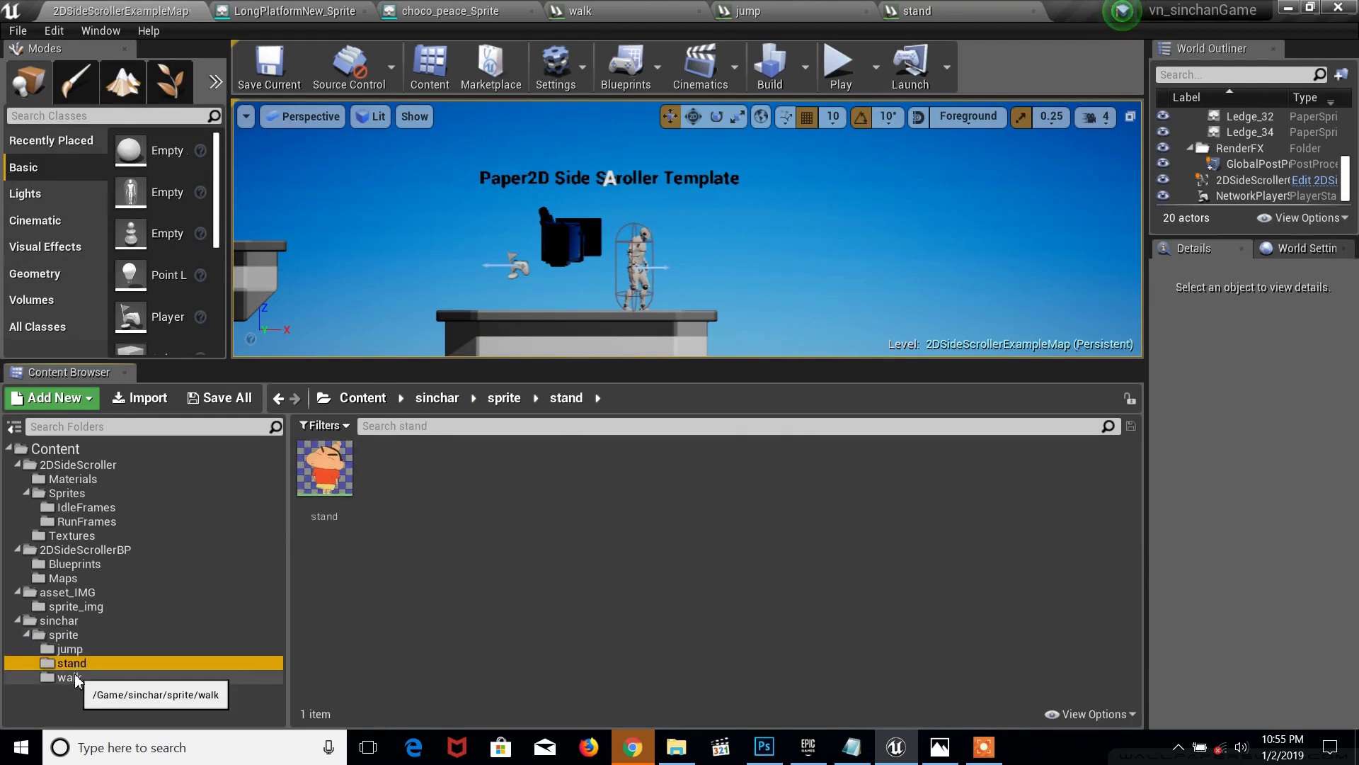
left_click(73, 677)
left_click_drag(324, 467, 533, 178)
key("ctrl+z")
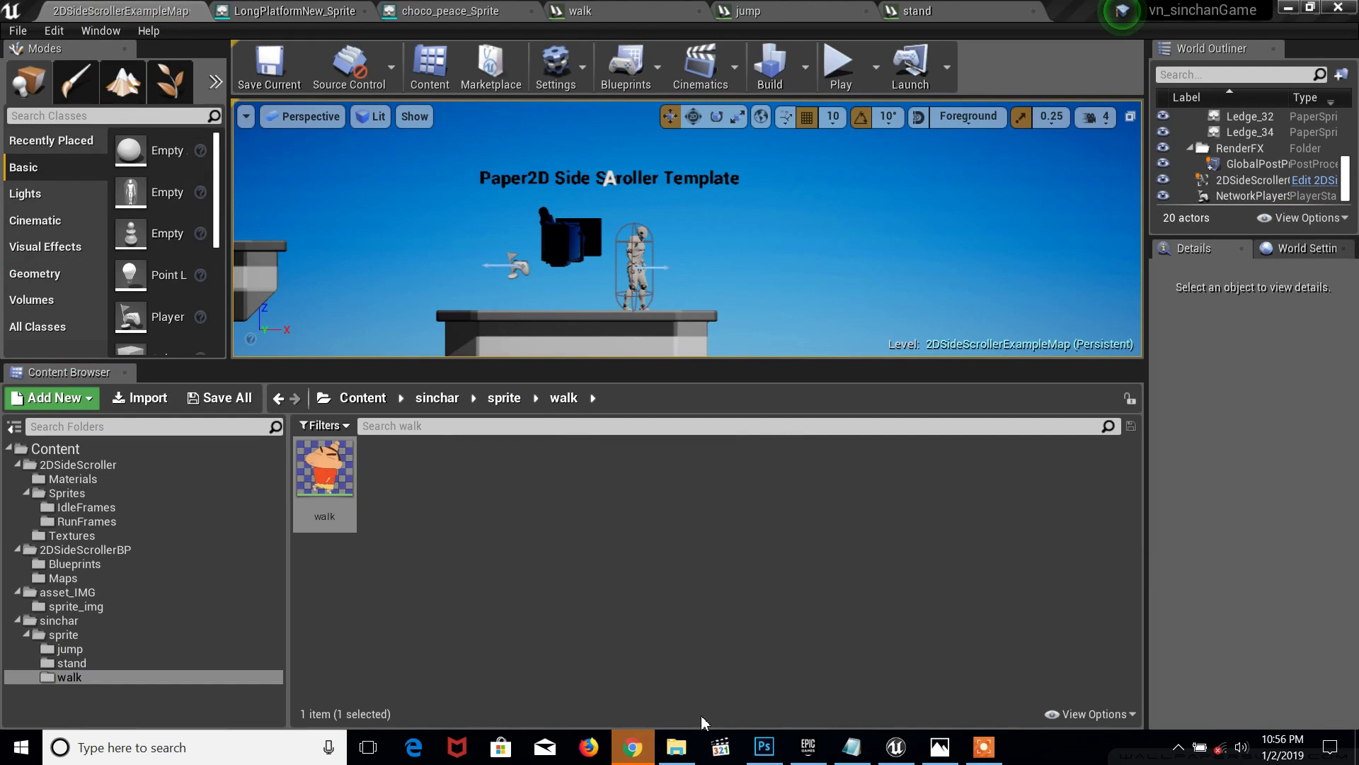
Step: Close the Chrome window and bring the Notepad episode list forward
right_click(632, 747)
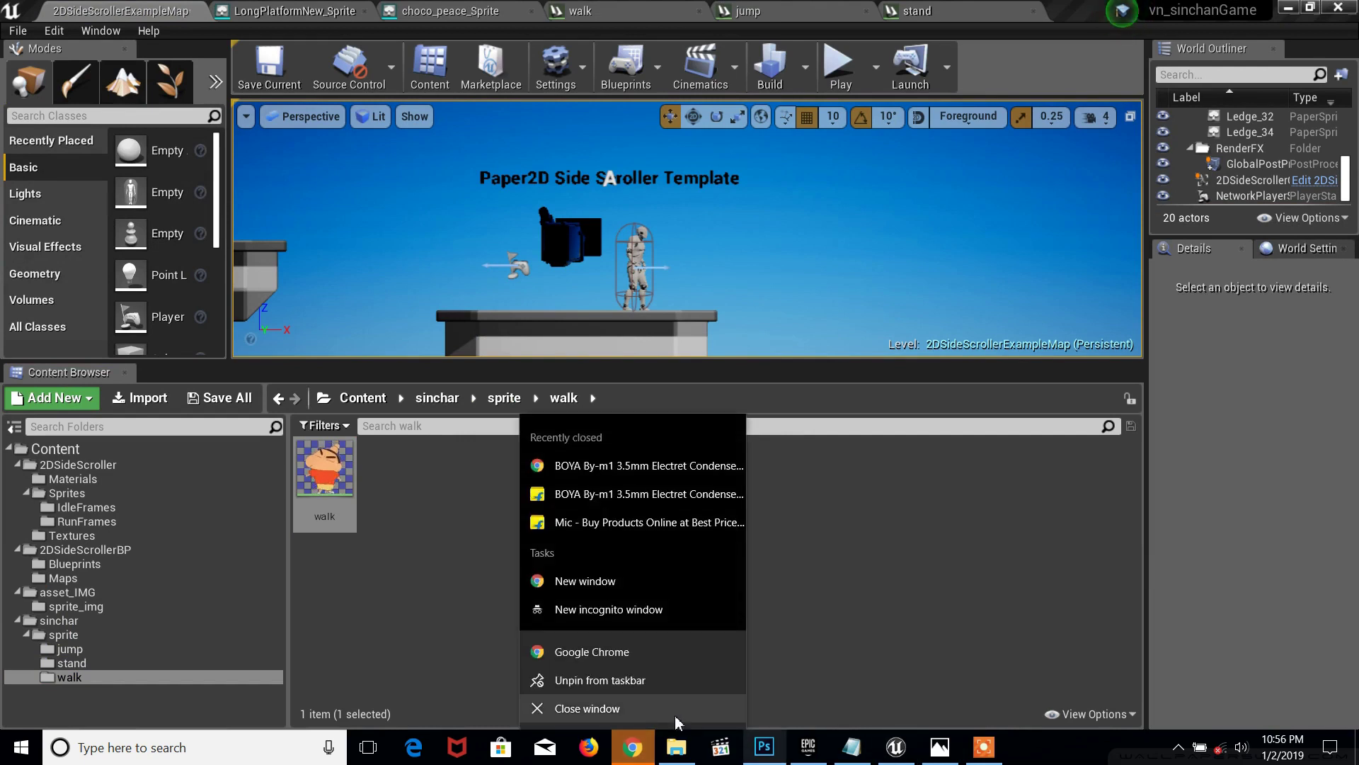
left_click(639, 712)
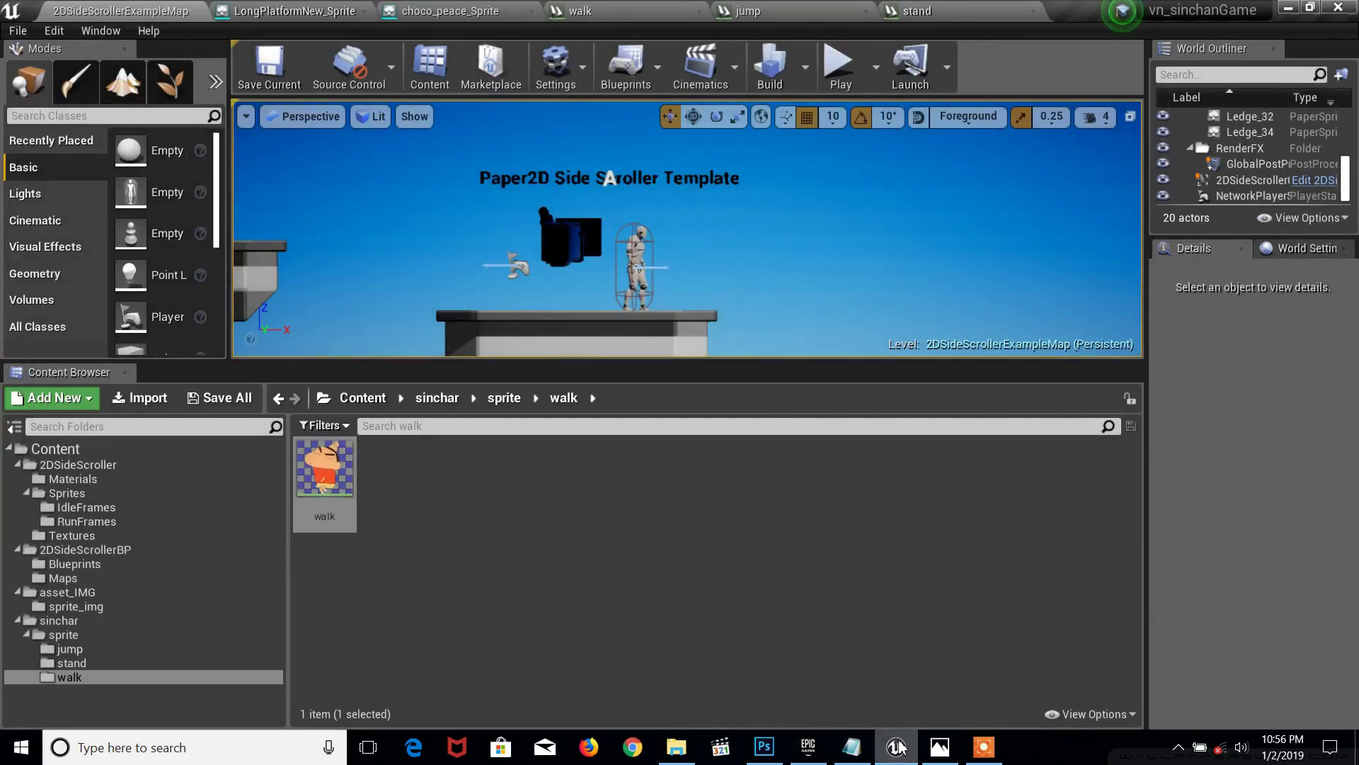
left_click(852, 746)
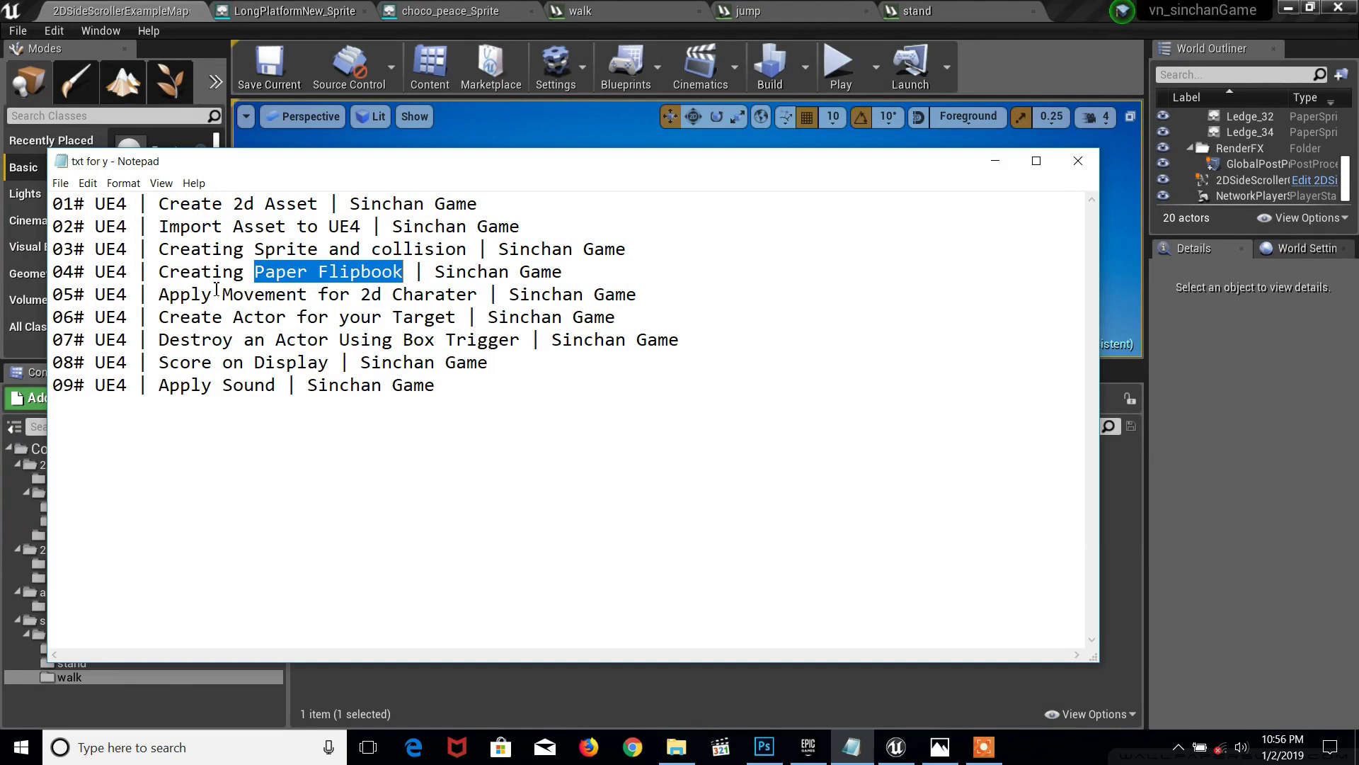
Step: Highlight the 'Creating Paper Flipbook' and 'Apply Movement for 2d Charater' titles on lines 04-05
left_click_drag(158, 300, 281, 297)
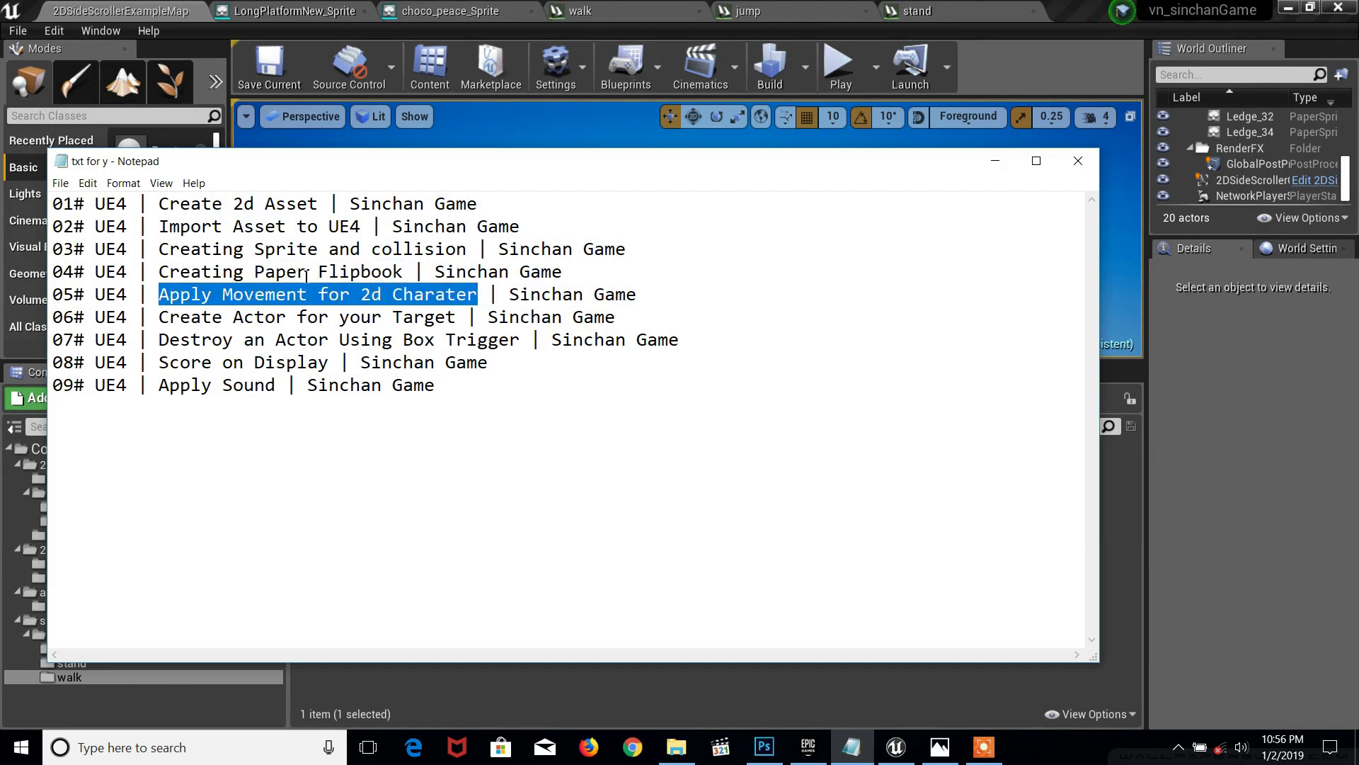
left_click_drag(320, 271, 349, 271)
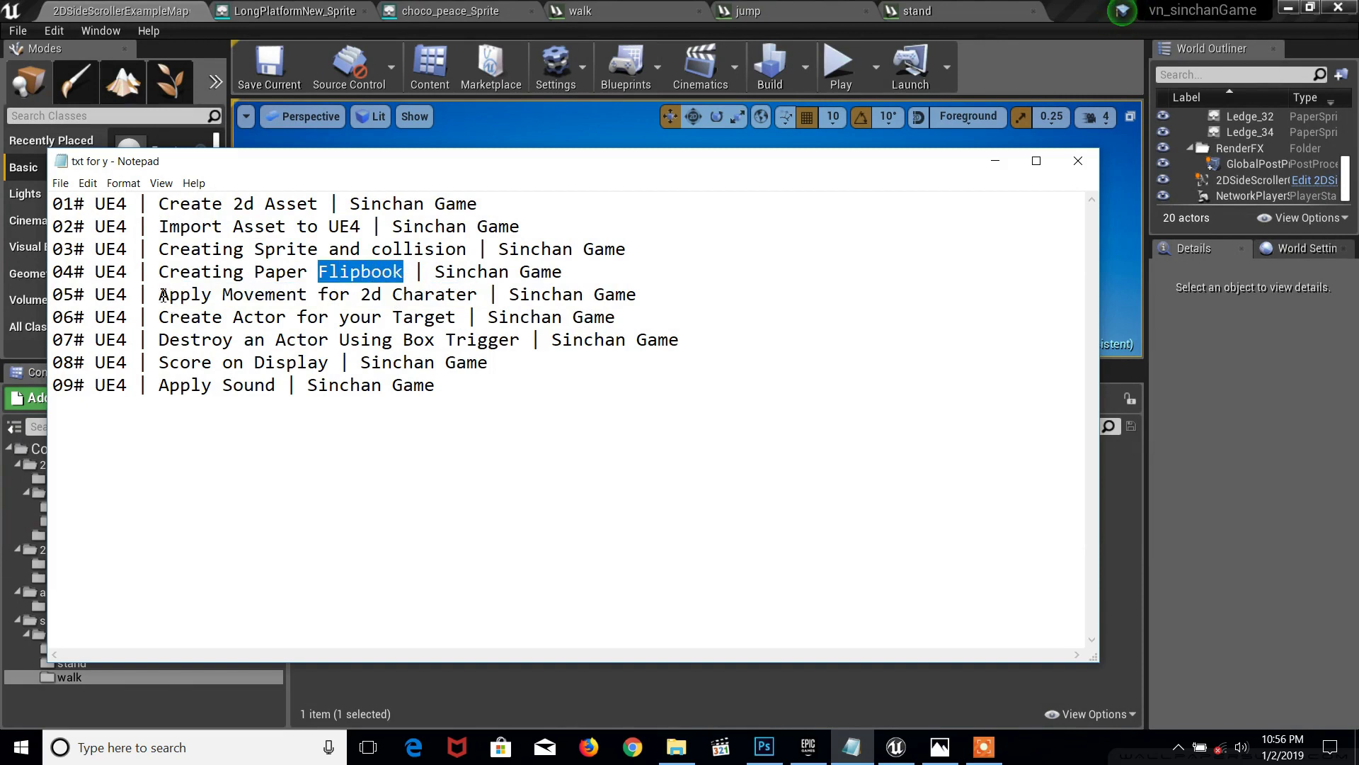
left_click_drag(159, 294, 386, 296)
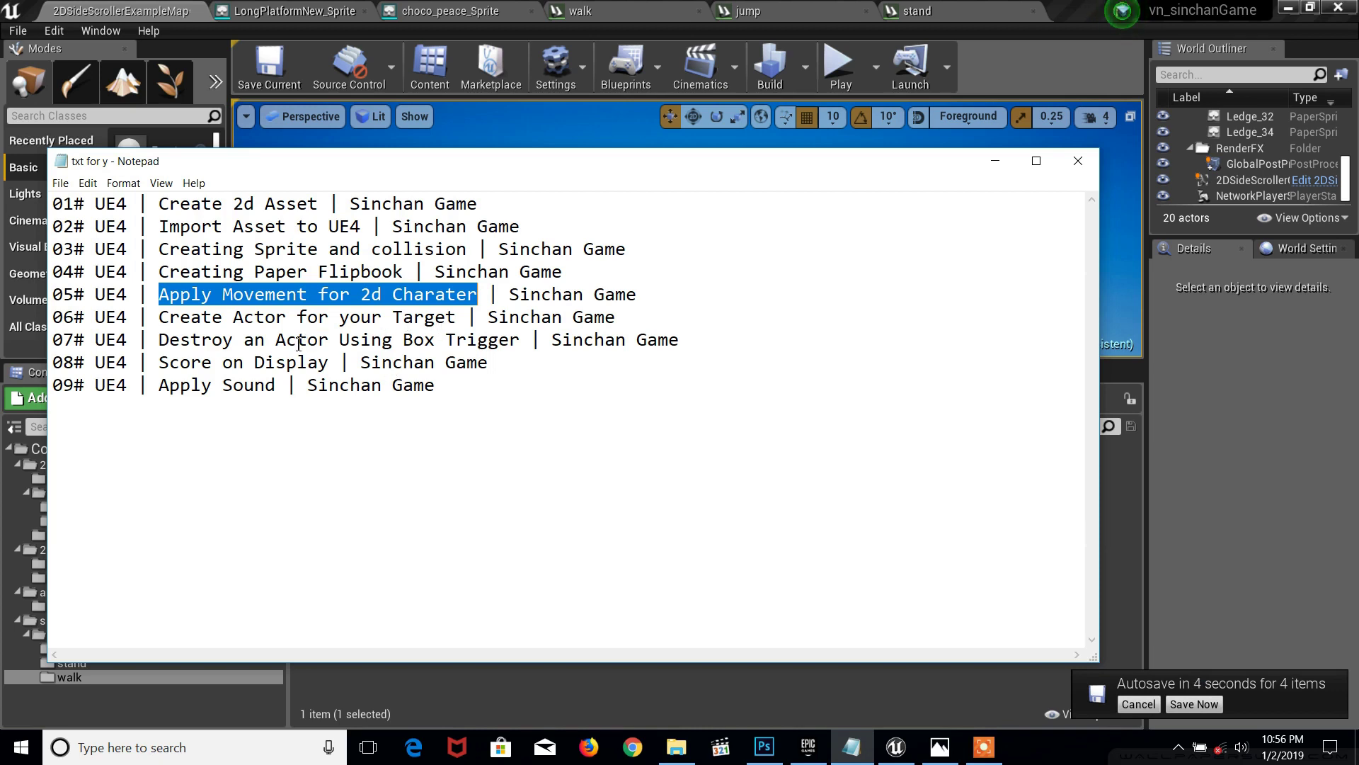
left_click(212, 294)
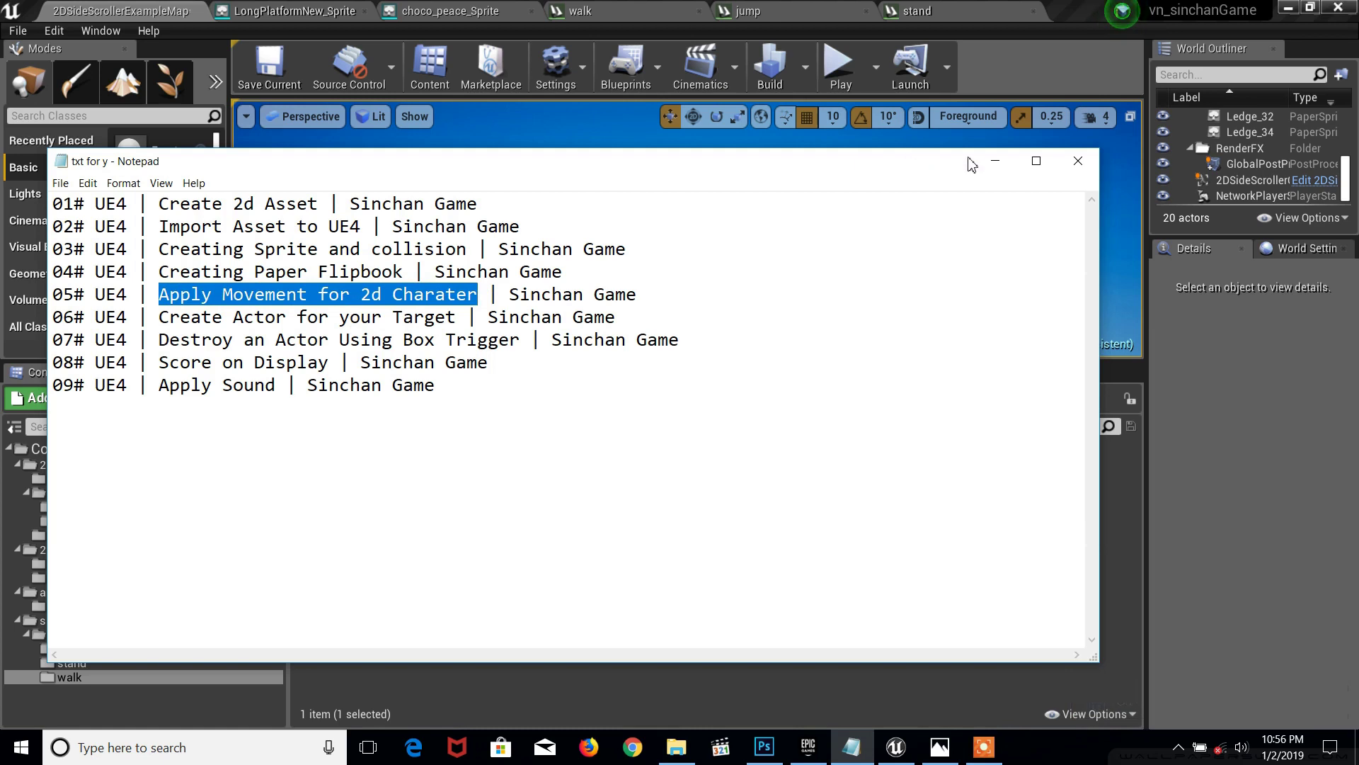
key("super+shift+s")
right_click(669, 258)
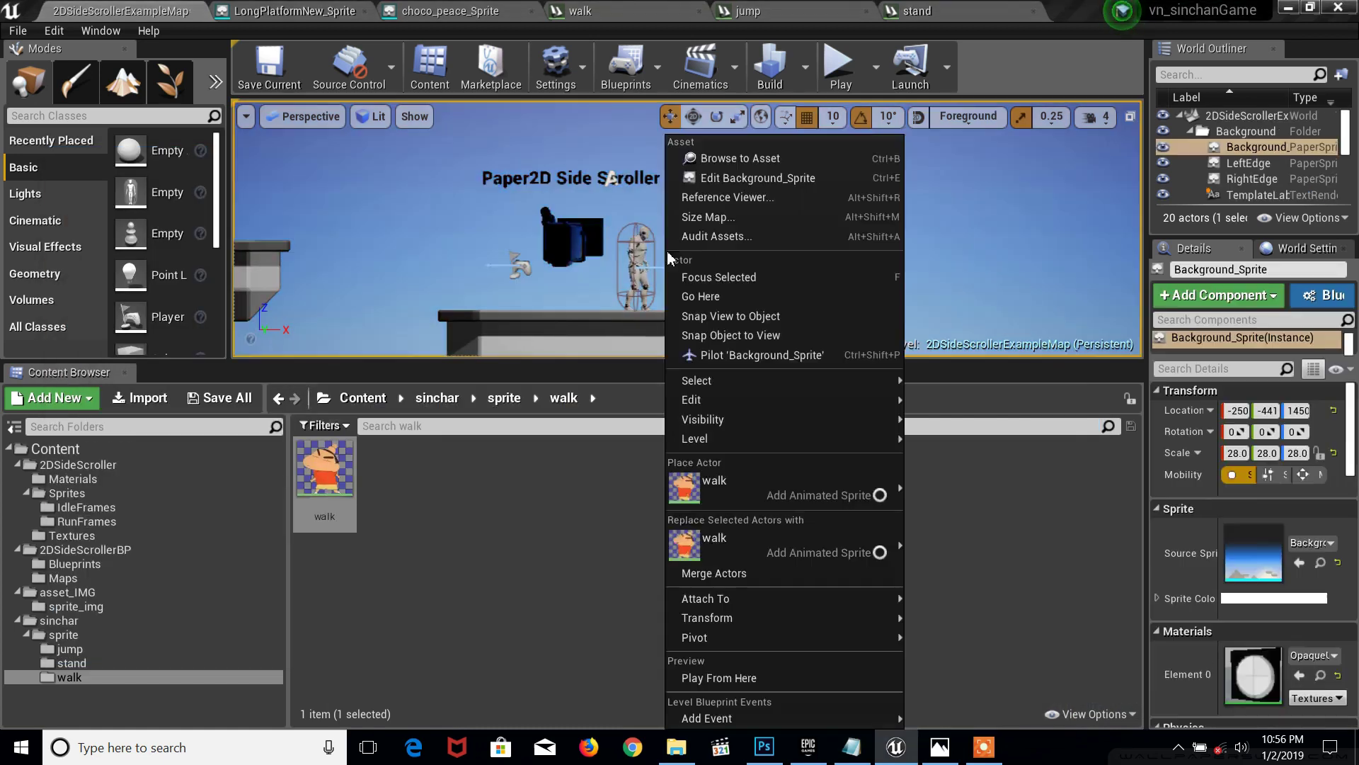
Step: Select and frame the 2DSideScrollerCharacter with F, then browse the stand and jump folders
left_click(609, 178)
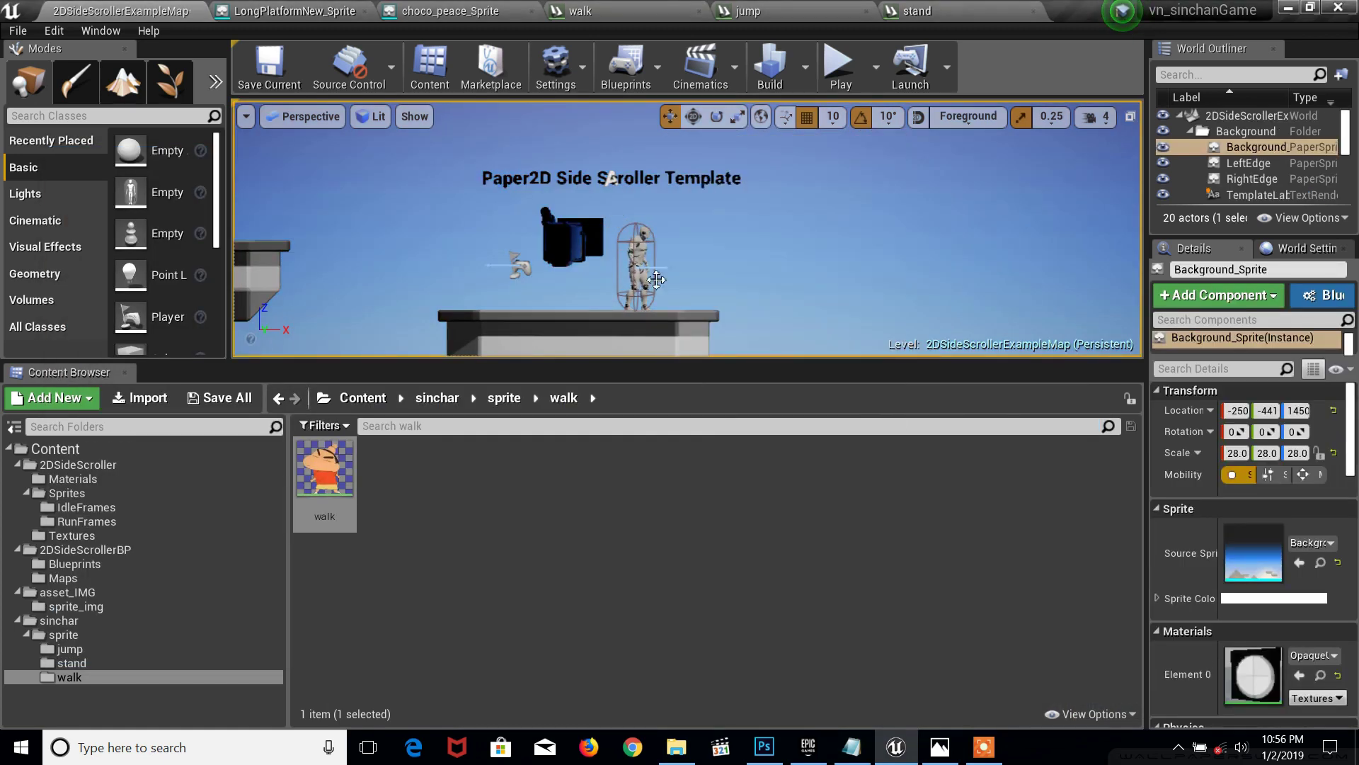
left_click(656, 279)
key("f")
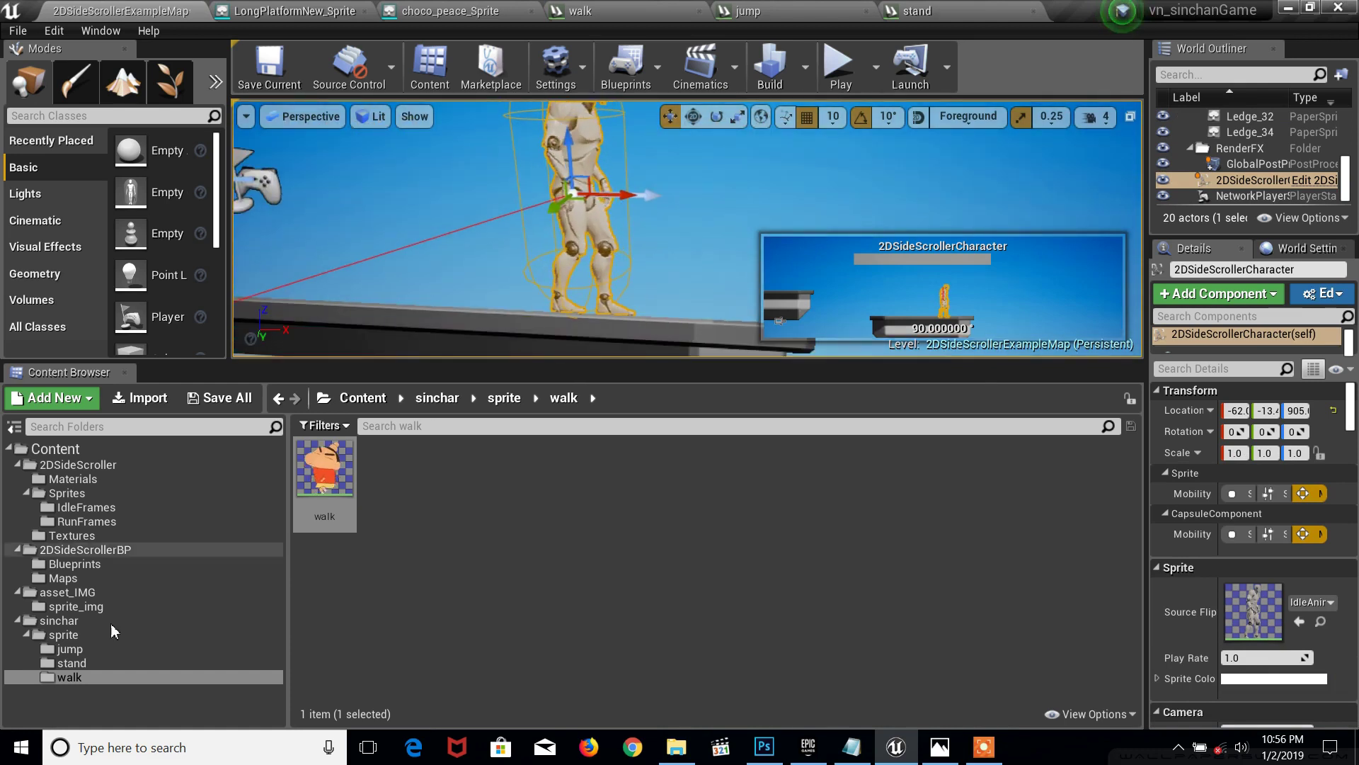
left_click(75, 664)
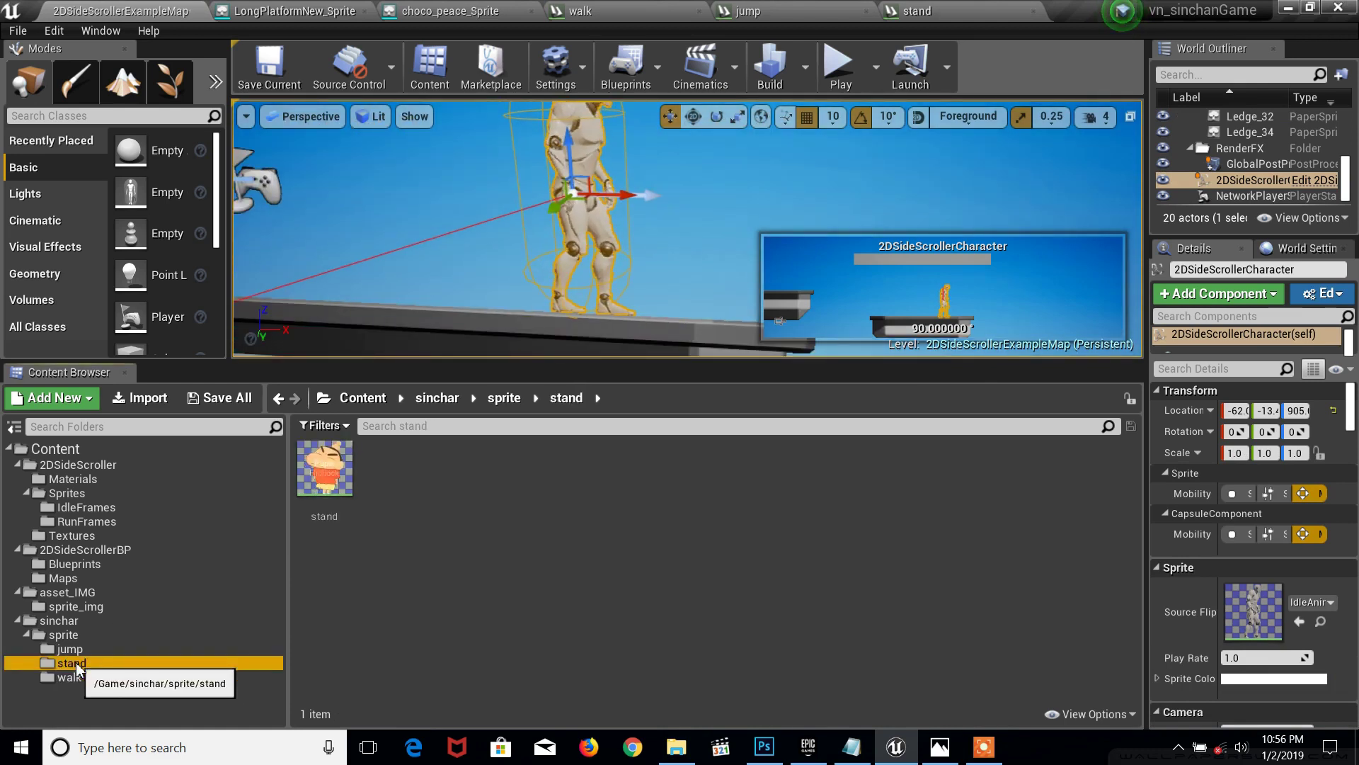
left_click(69, 649)
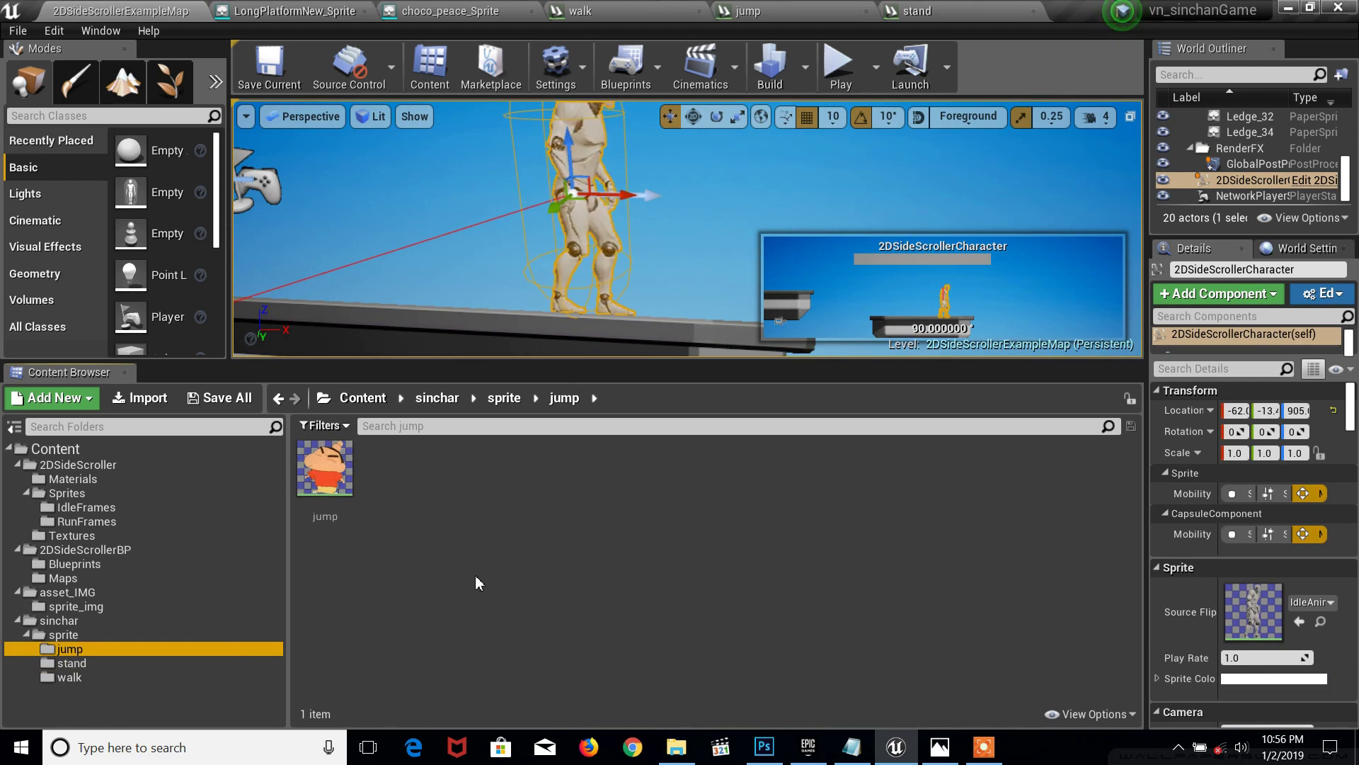